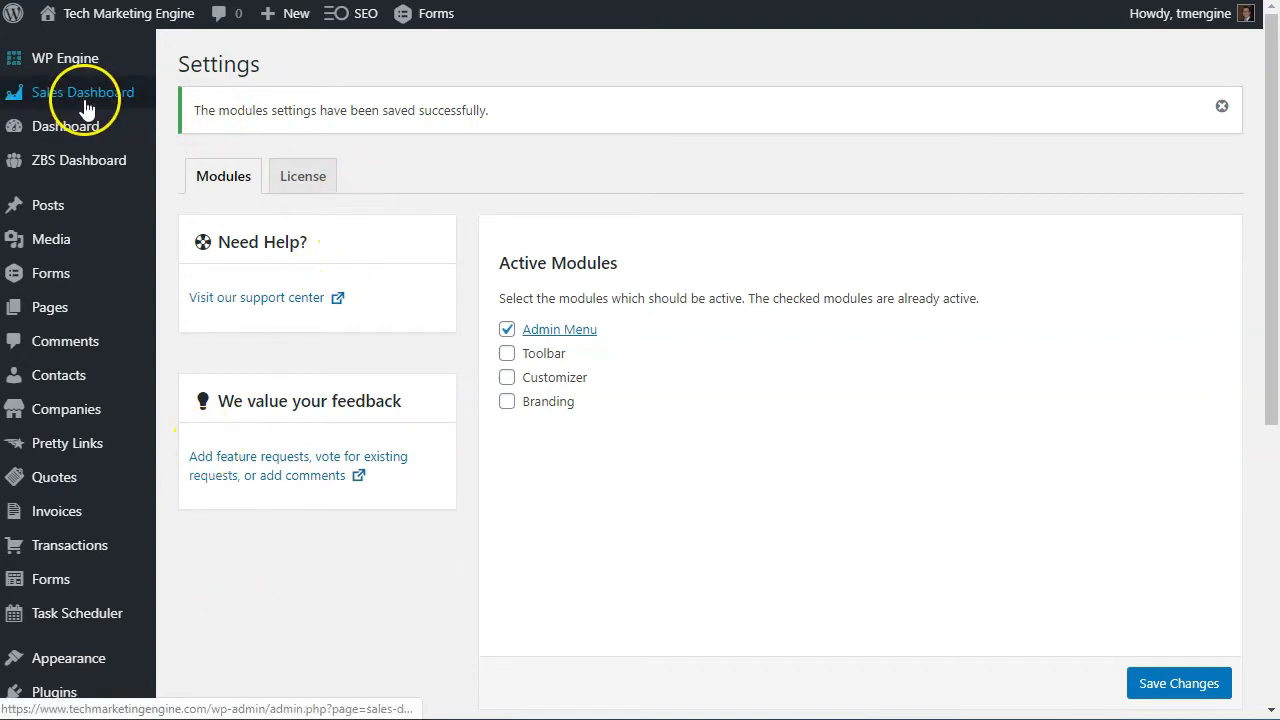
# Step: Review the full list of entries in the admin menu, from WP Engine down to Site Kit
pyautogui.scroll(-5, 80, 160)
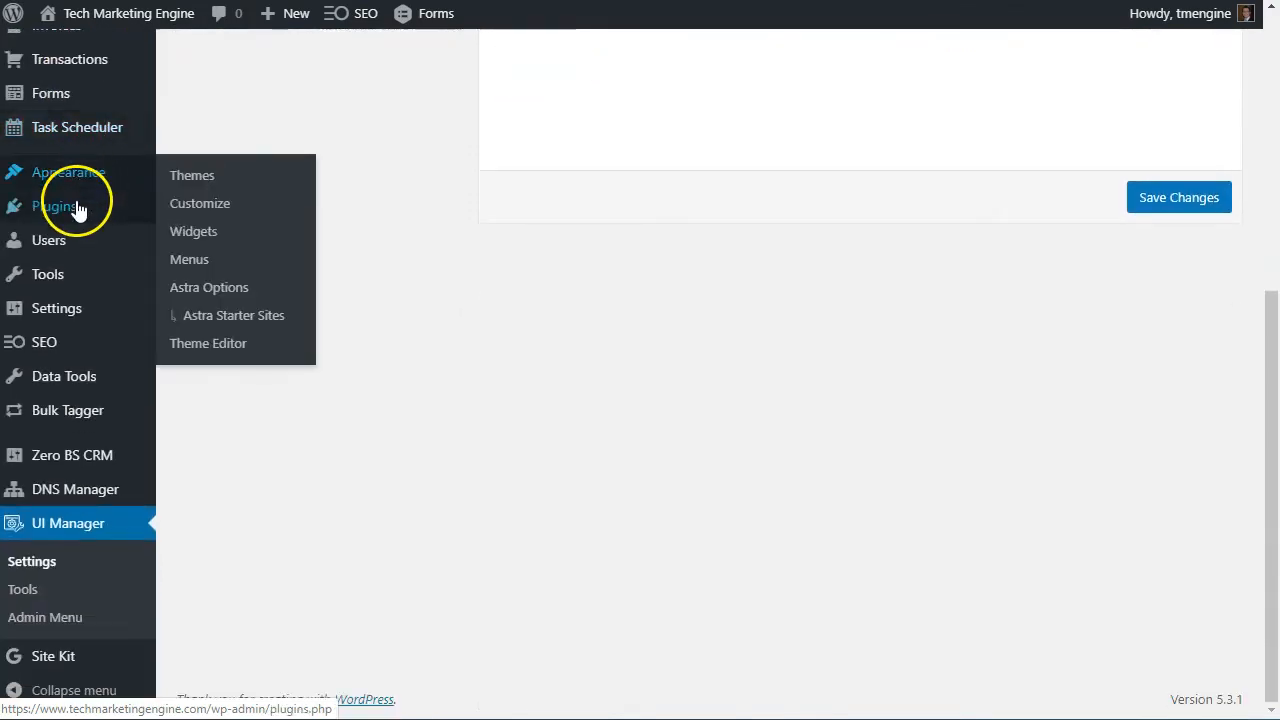
pyautogui.scroll(5, 57, 470)
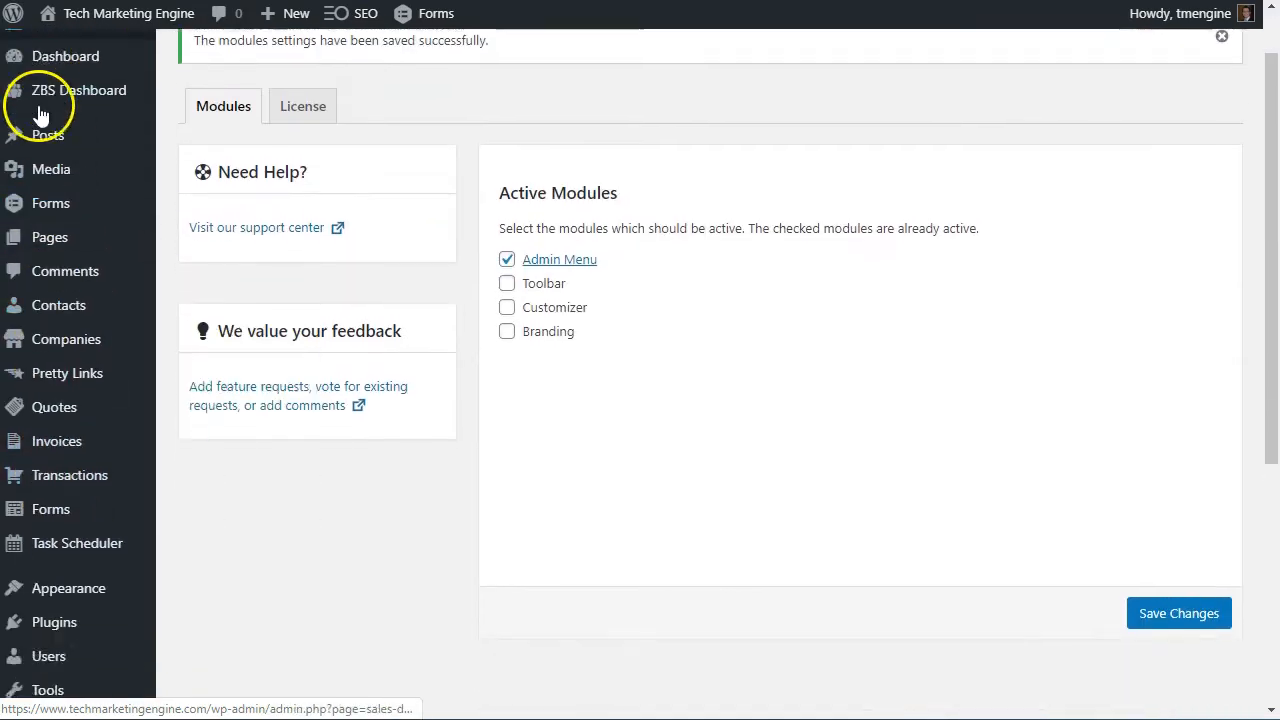
pyautogui.scroll(-5, 40, 115)
pyautogui.scroll(6, 83, 147)
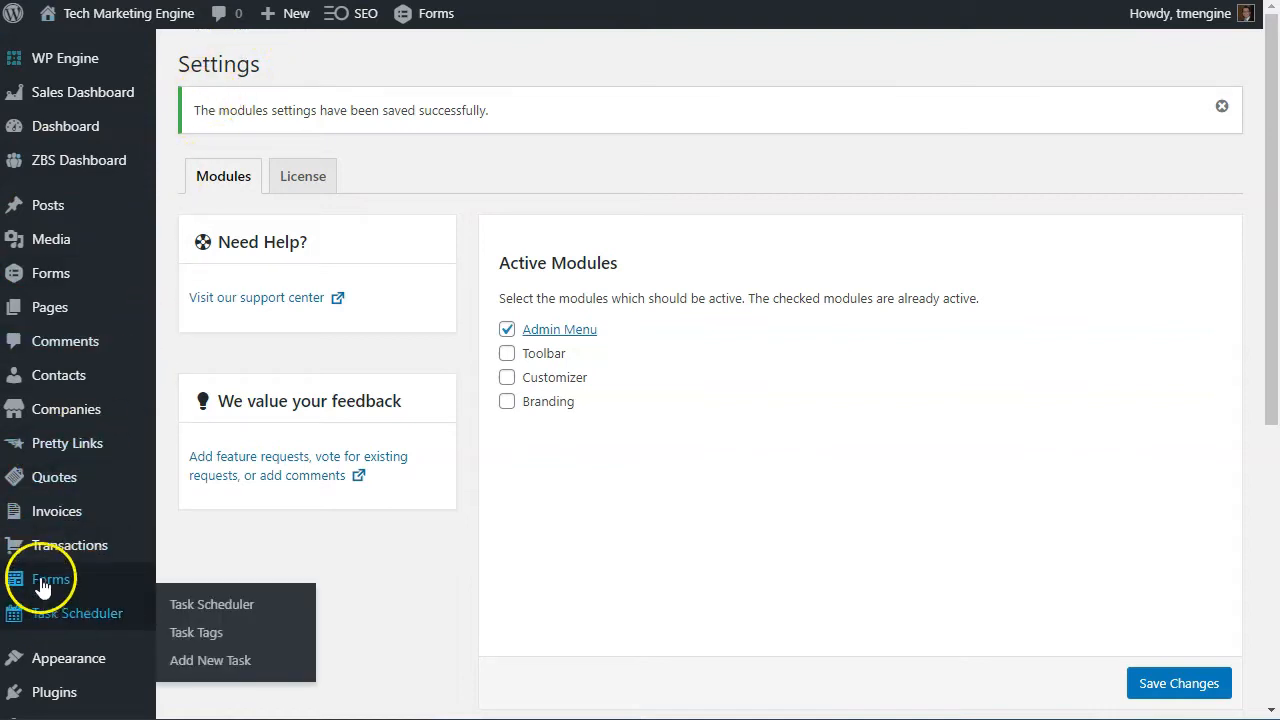
pyautogui.scroll(-3, 58, 275)
pyautogui.scroll(-2, 66, 500)
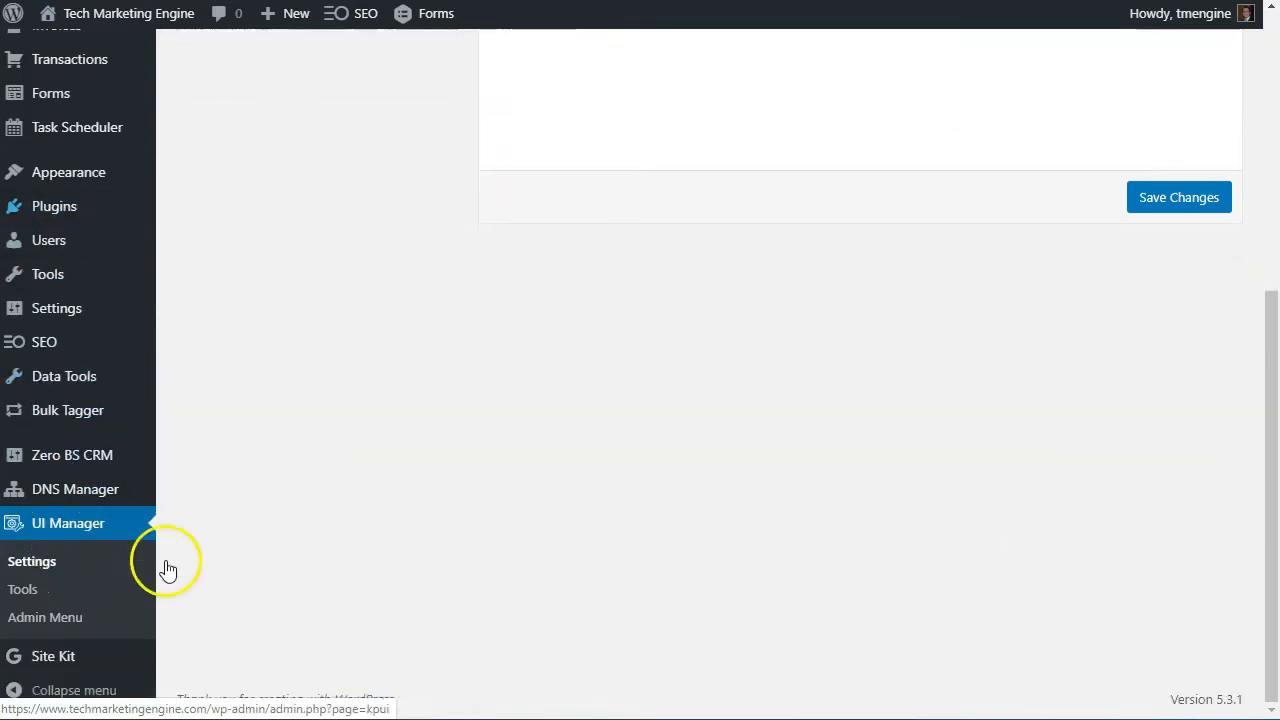
pyautogui.scroll(3, 242, 568)
pyautogui.scroll(-1, 105, 545)
pyautogui.moveTo(52, 548)
pyautogui.scroll(3, 420, 471)
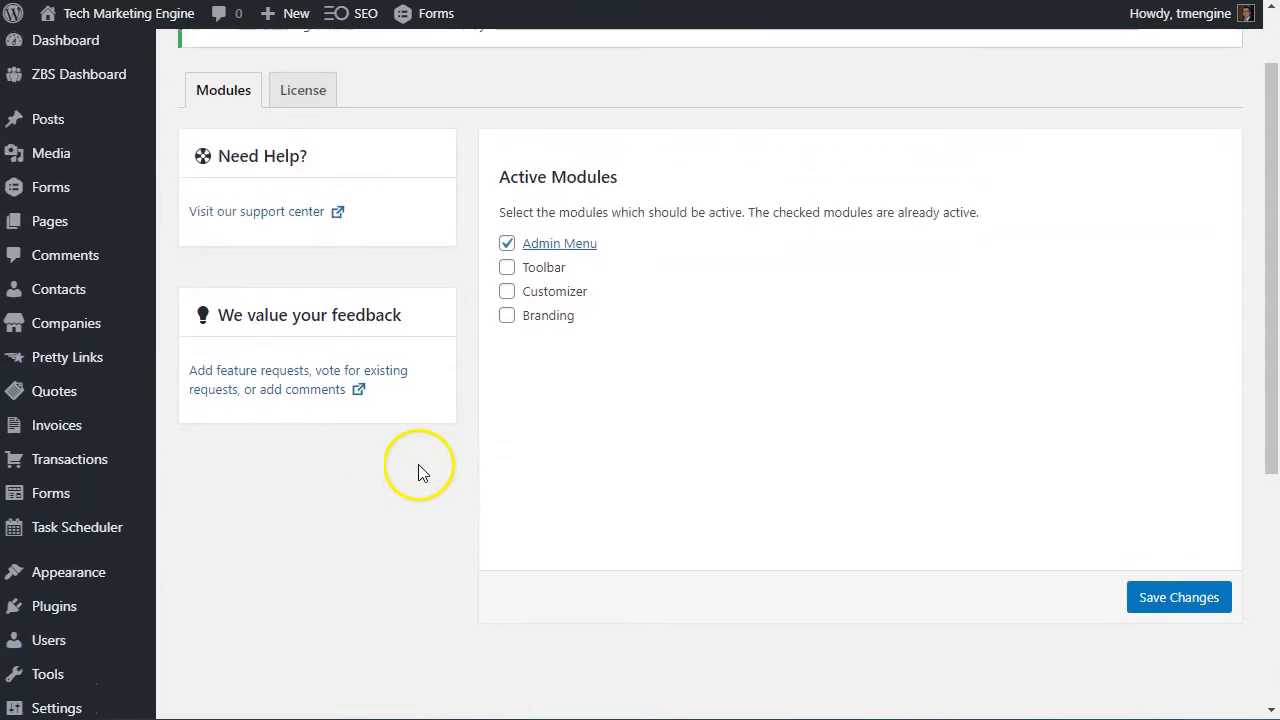
pyautogui.scroll(1, 330, 450)
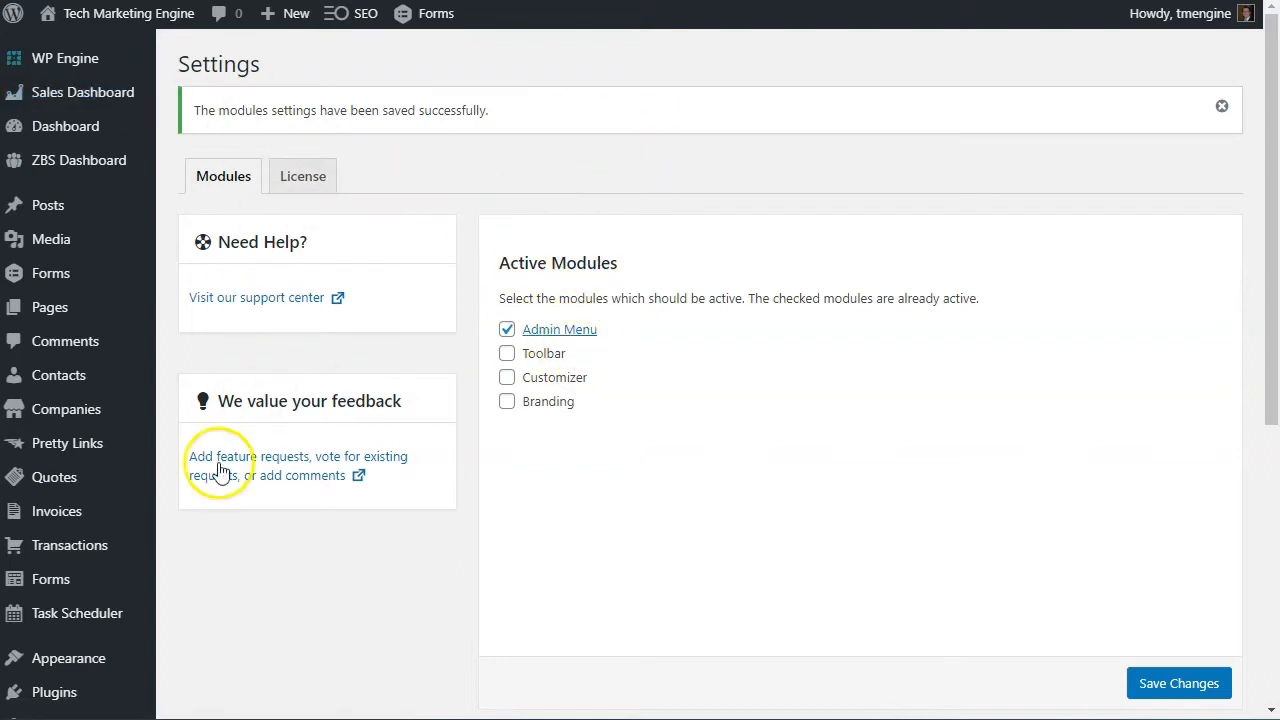
pyautogui.scroll(-5, 214, 463)
pyautogui.scroll(5, 40, 551)
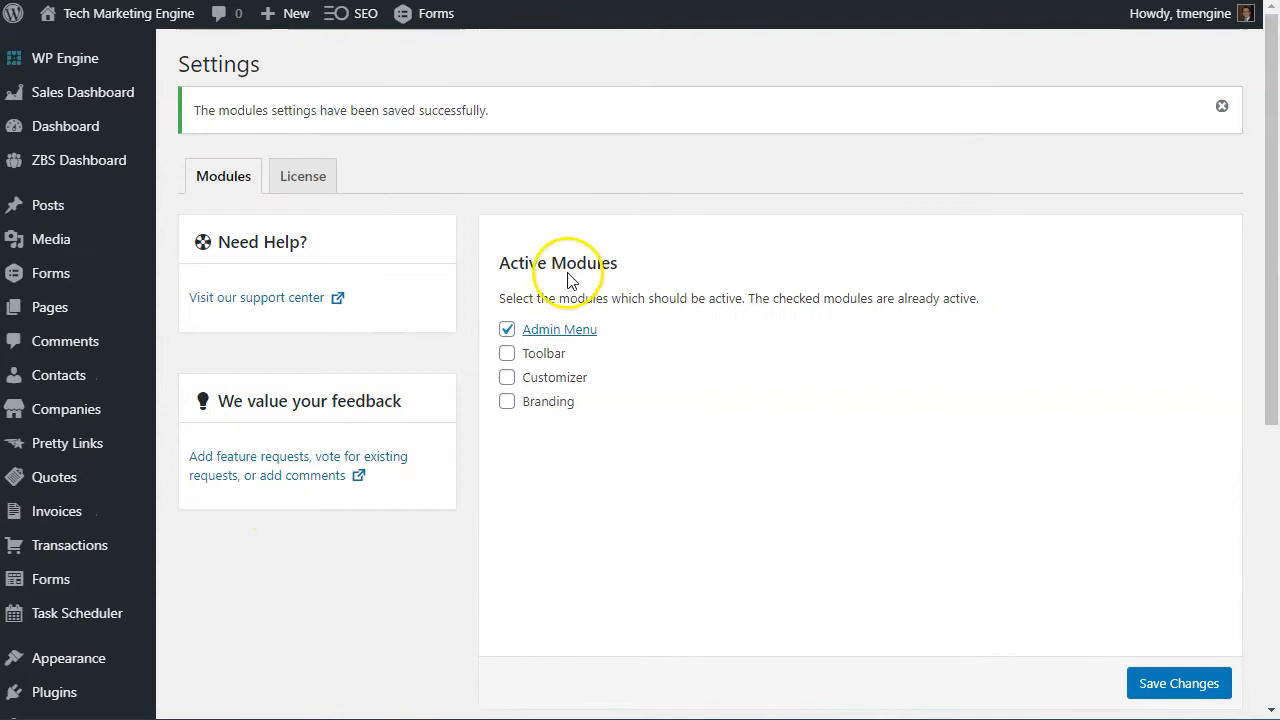
# Step: Open the Admin Menu module, assign the view to the user tmengine, name it after its owner, and save it
pyautogui.click(557, 336)
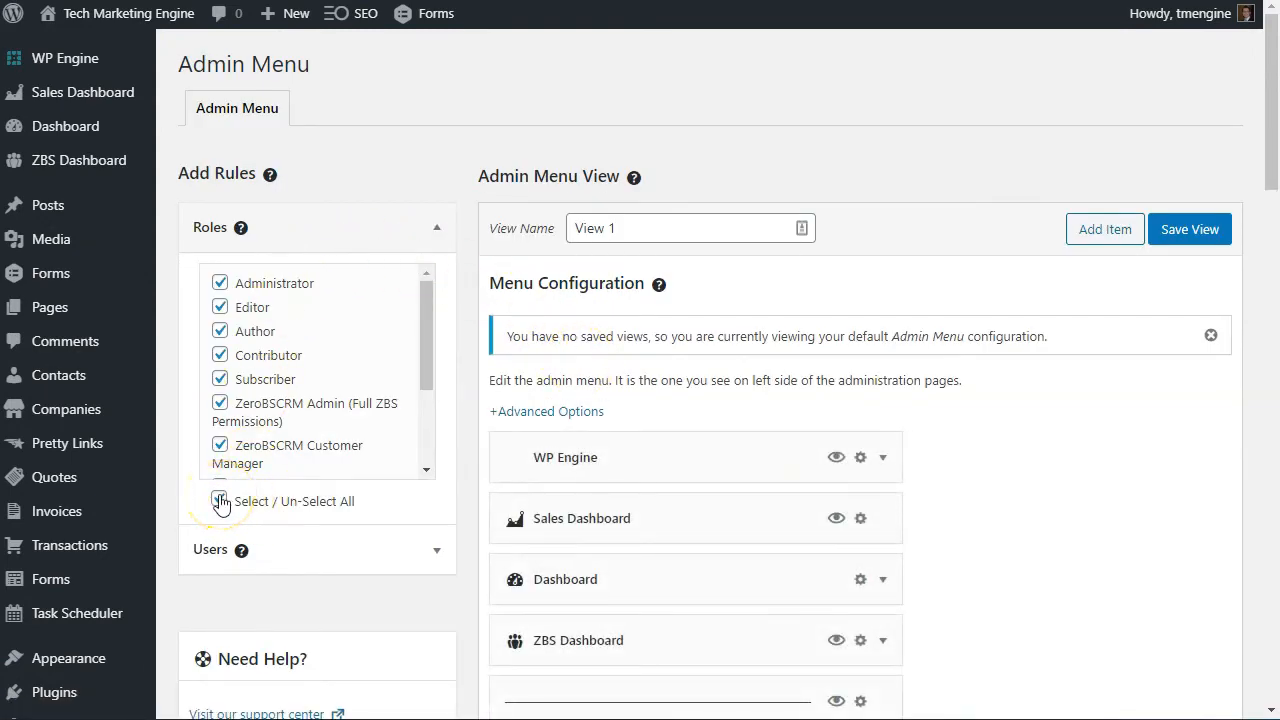
pyautogui.click(294, 549)
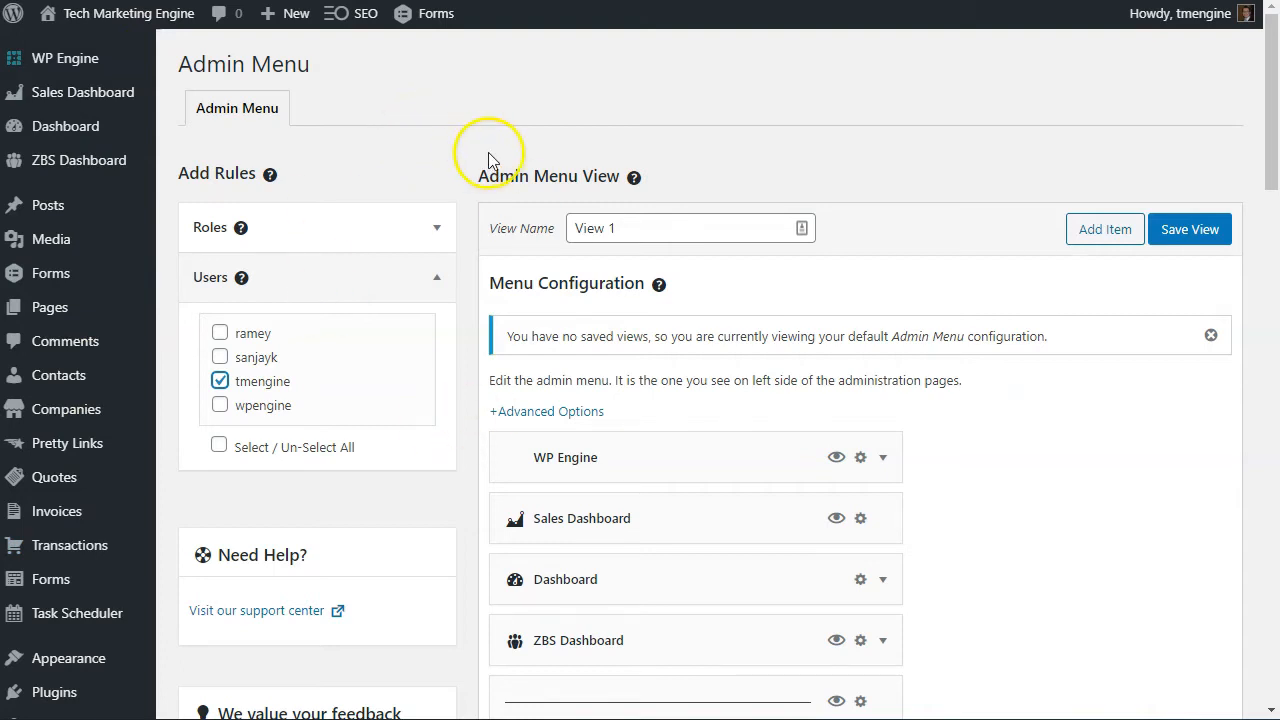
pyautogui.click(522, 228)
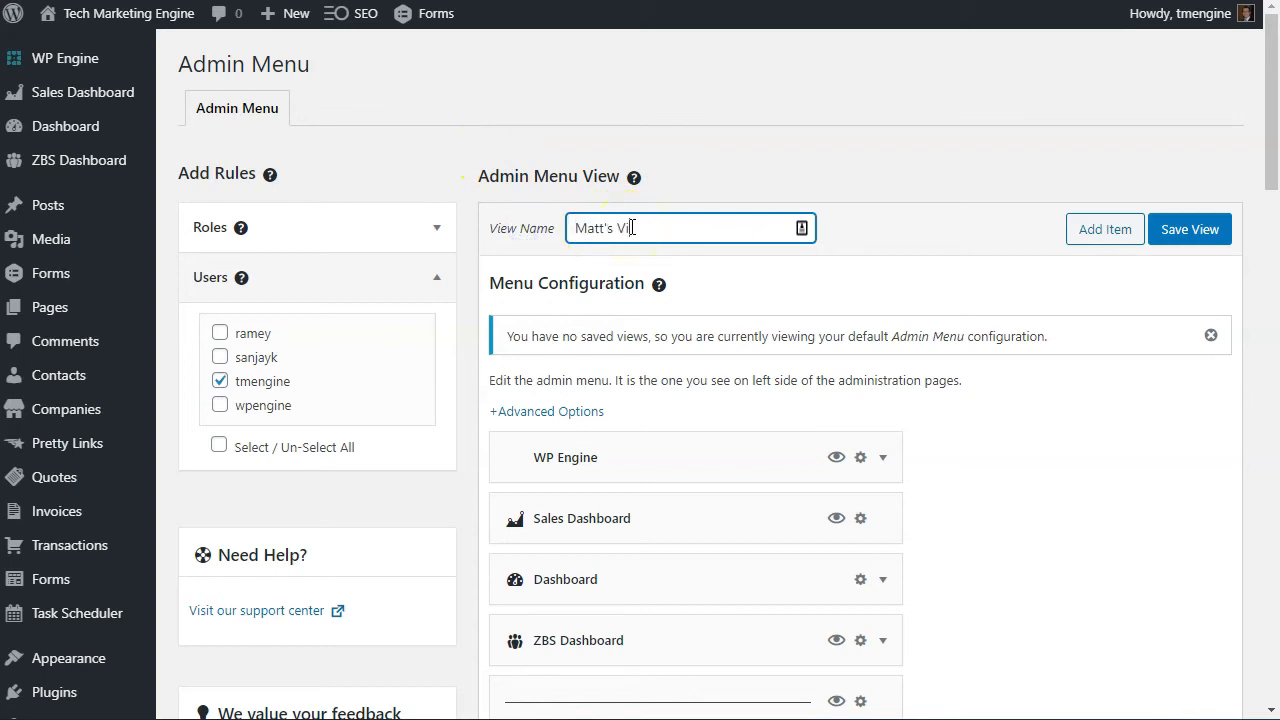
pyautogui.click(1165, 235)
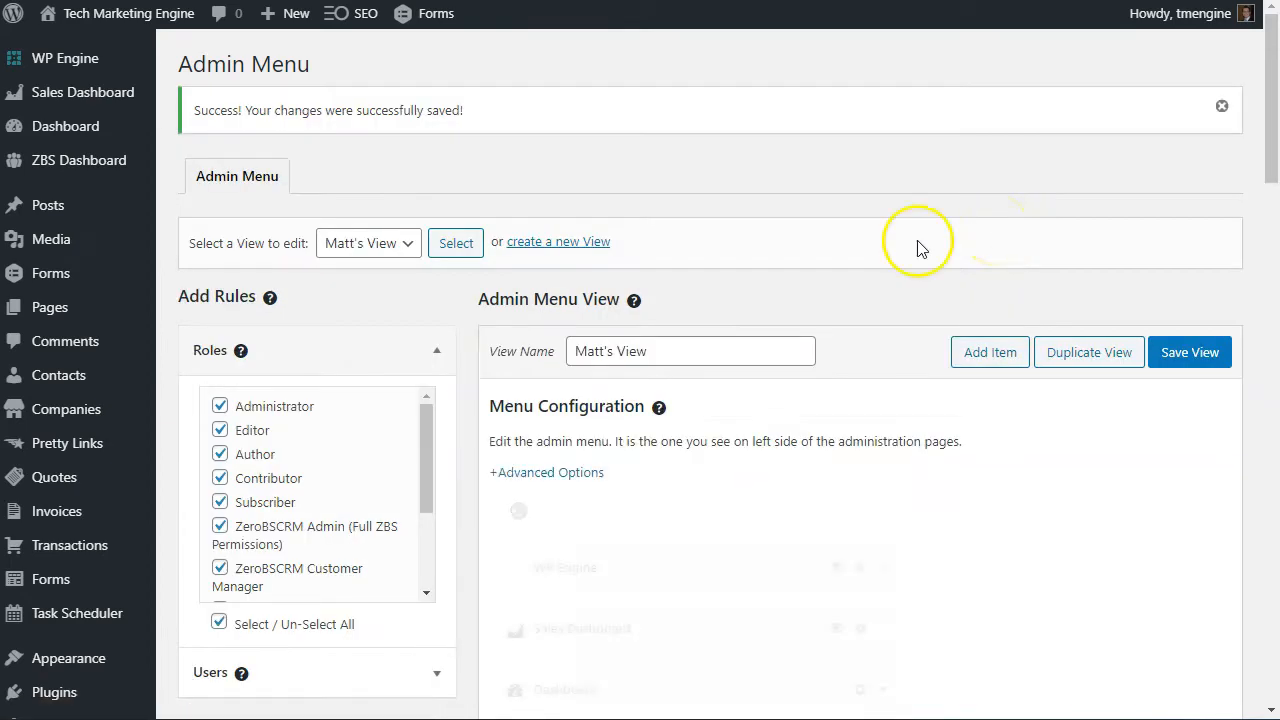
# Step: Examine the saved view's menu configuration and compare its items with the current admin menu
pyautogui.scroll(-1, 620, 289)
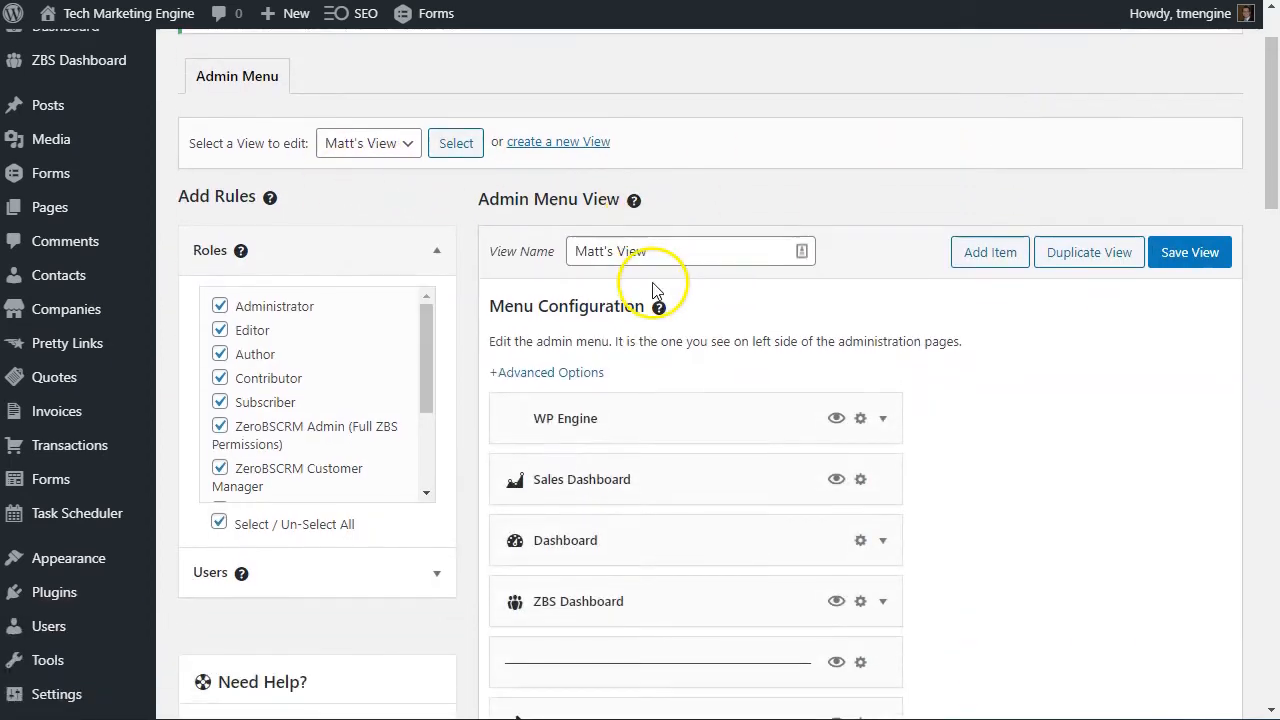
pyautogui.scroll(-1, 775, 246)
pyautogui.scroll(-1, 857, 246)
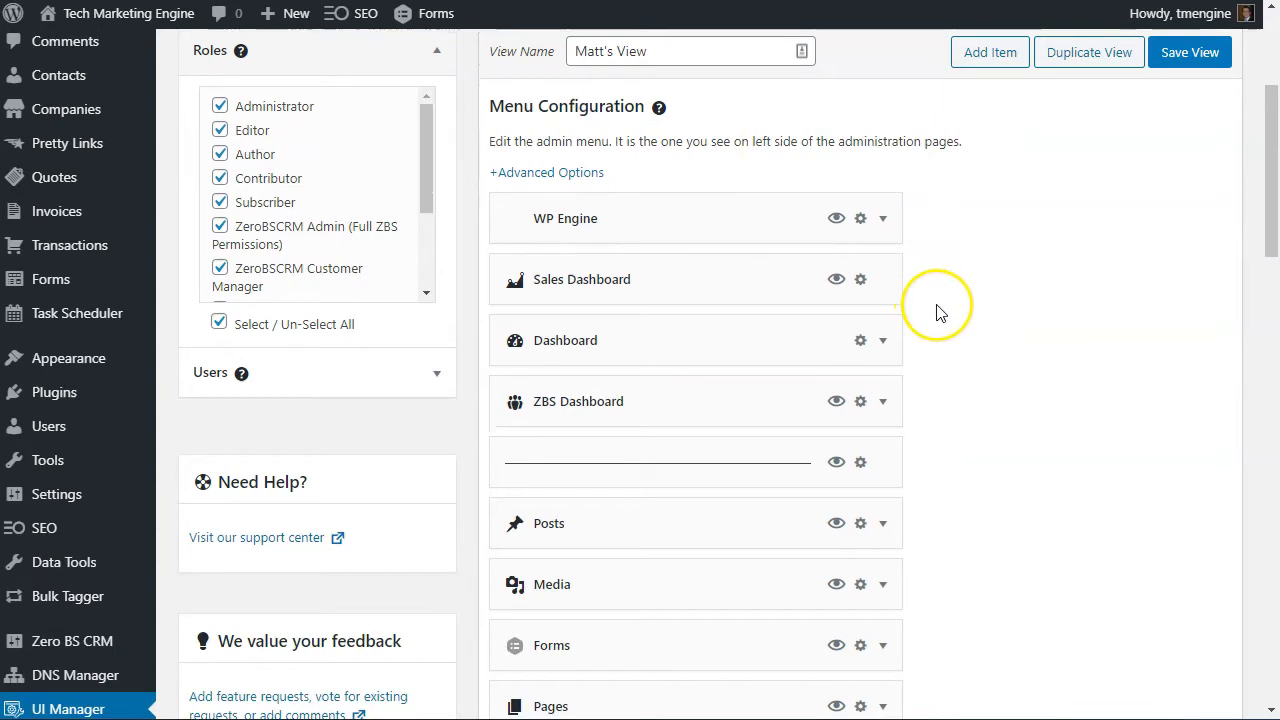
pyautogui.scroll(2, 940, 312)
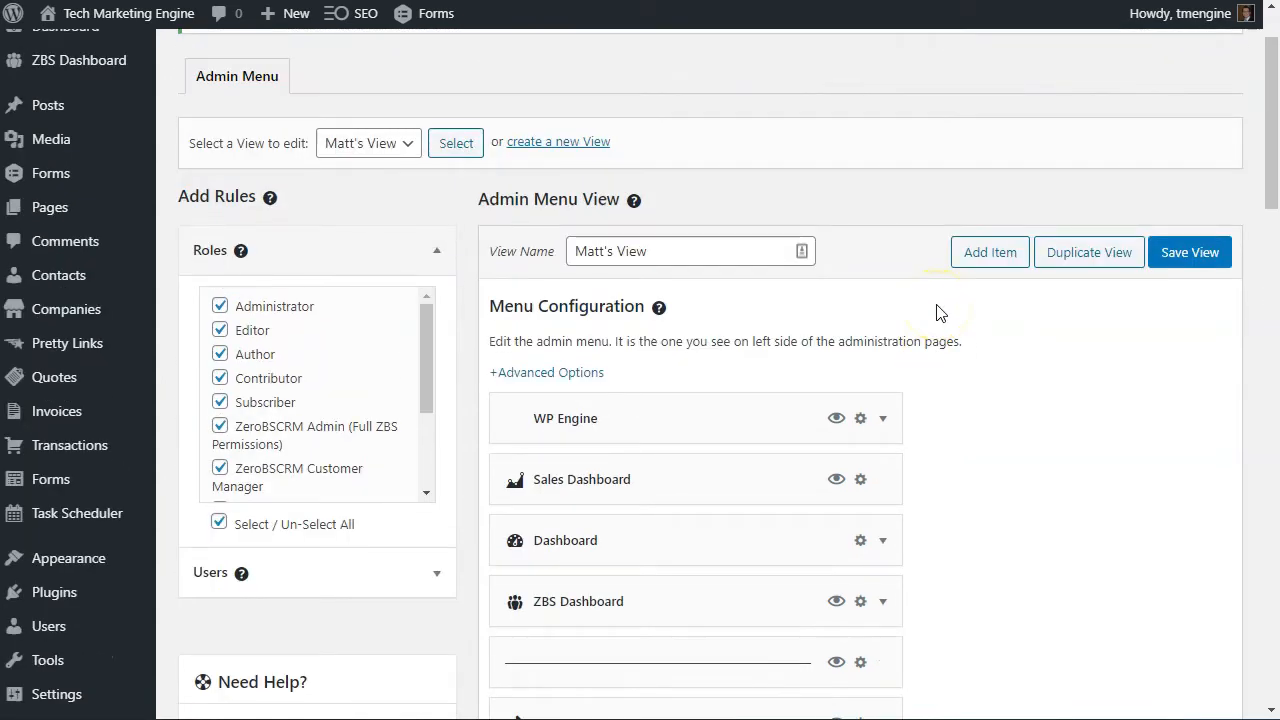
pyautogui.scroll(1, 102, 126)
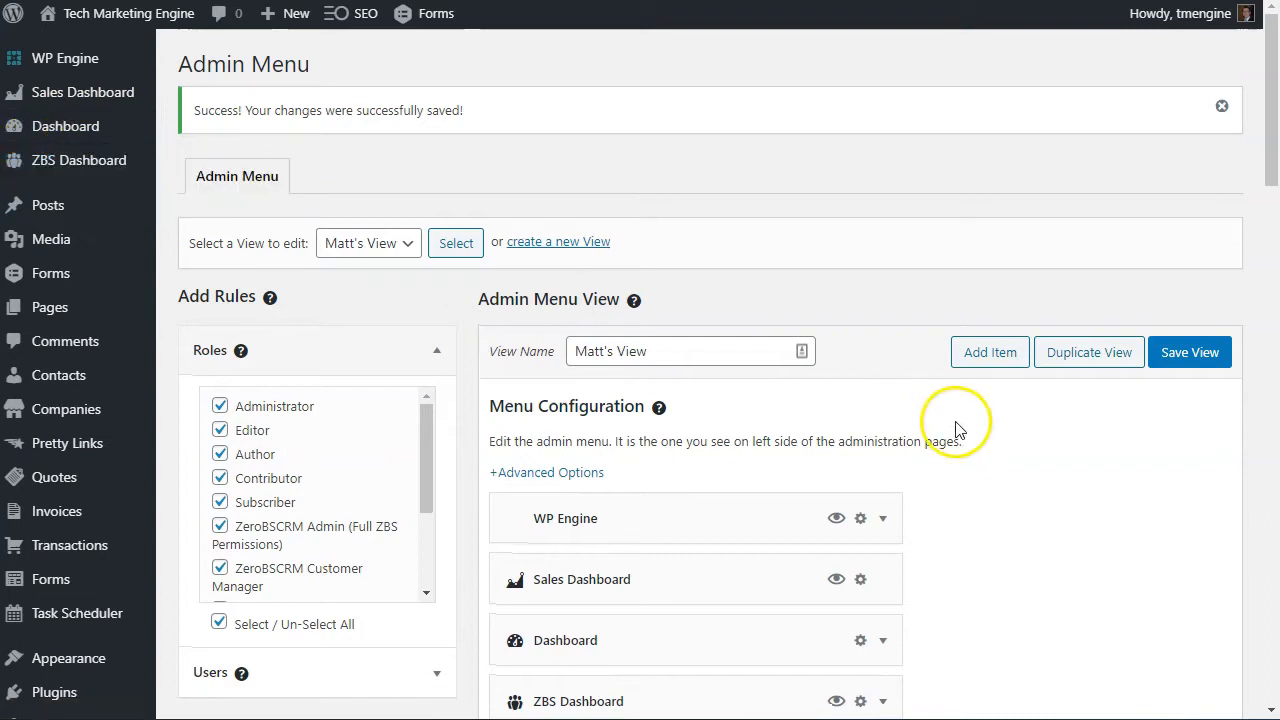
pyautogui.scroll(-1, 958, 430)
pyautogui.scroll(-6, 962, 432)
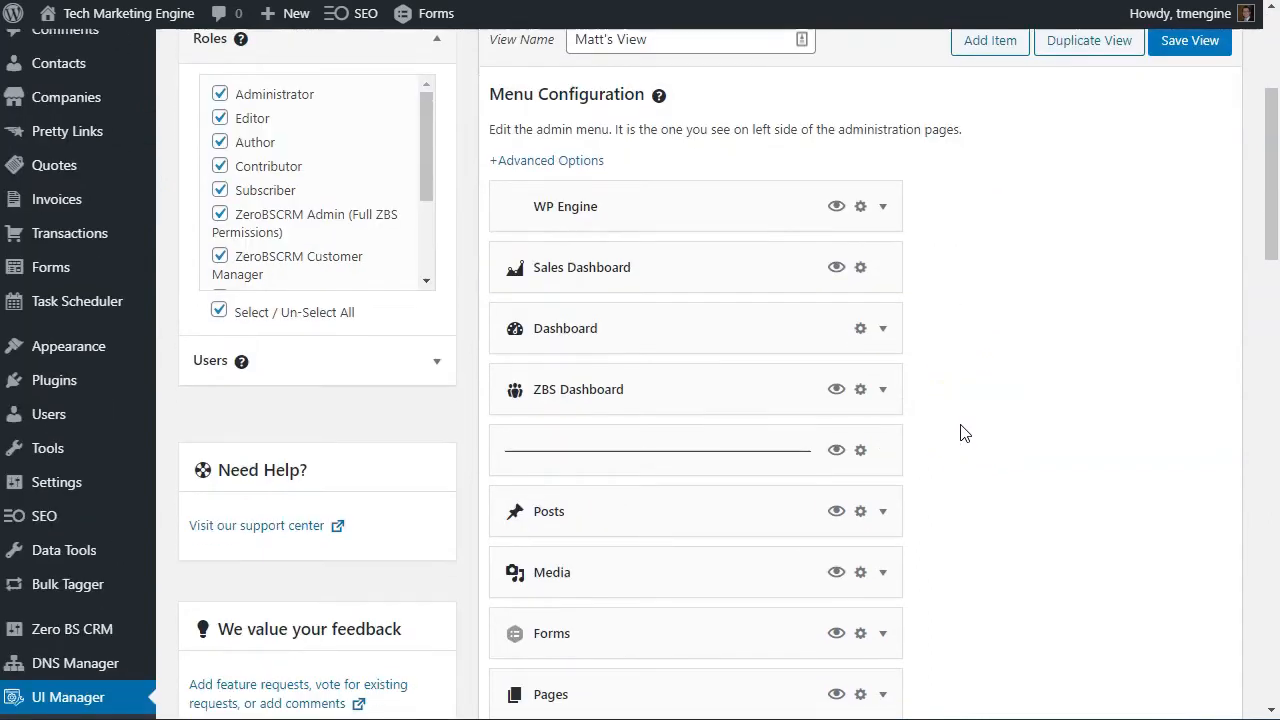
pyautogui.scroll(-2, 962, 432)
pyautogui.scroll(6, 960, 432)
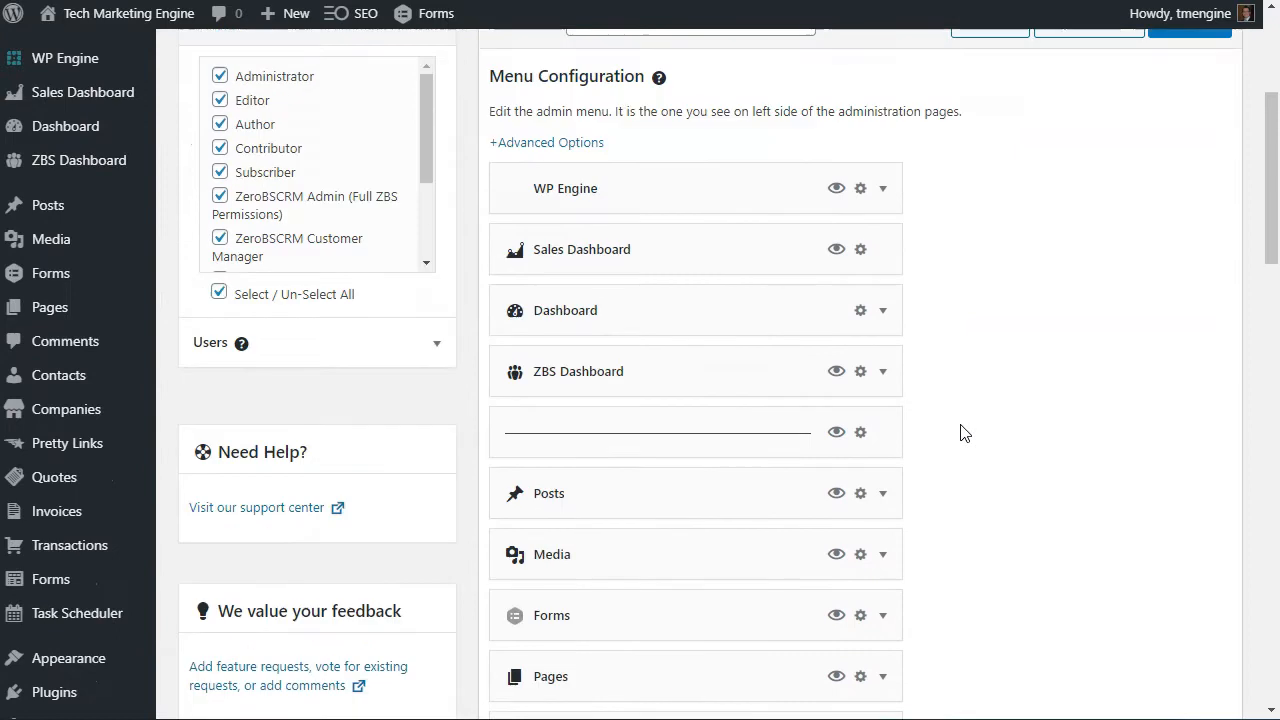
# Step: Add a new item to the menu configuration as a Heading with the navigation label "CRM"
pyautogui.click(972, 290)
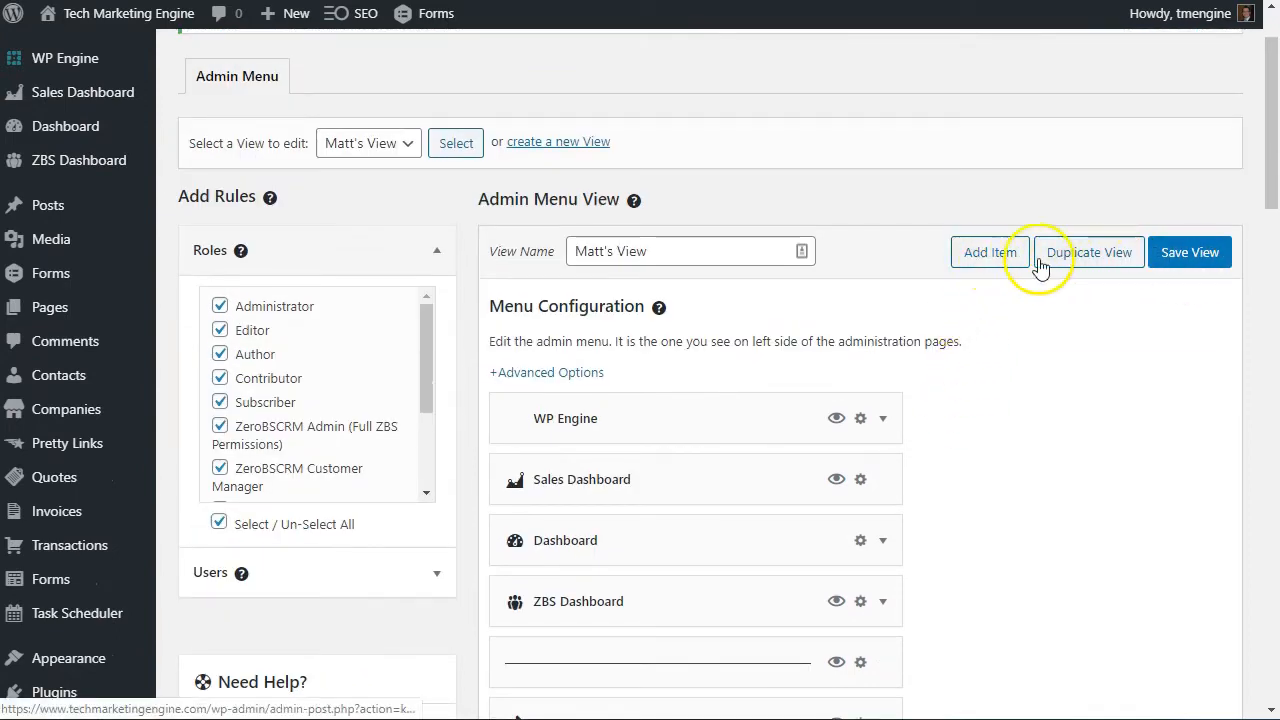
pyautogui.click(973, 258)
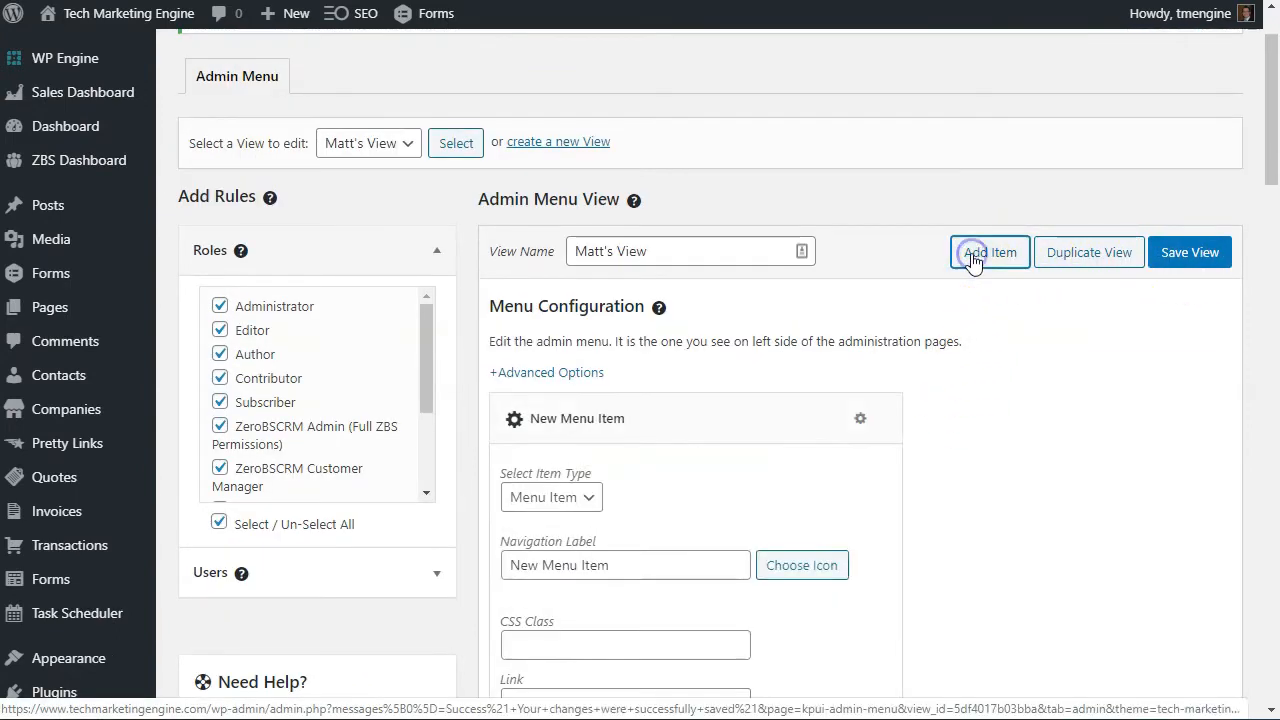
pyautogui.scroll(-1, 630, 489)
pyautogui.click(555, 398)
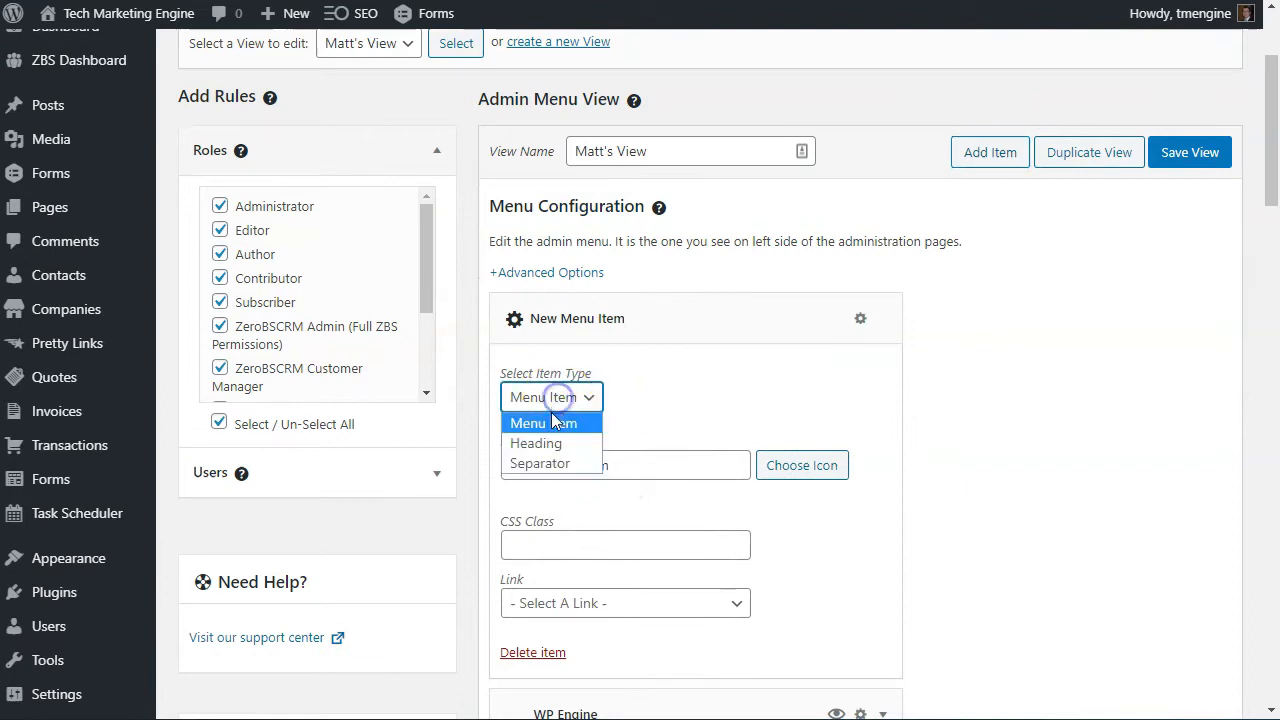
pyautogui.click(546, 443)
pyautogui.click(608, 460)
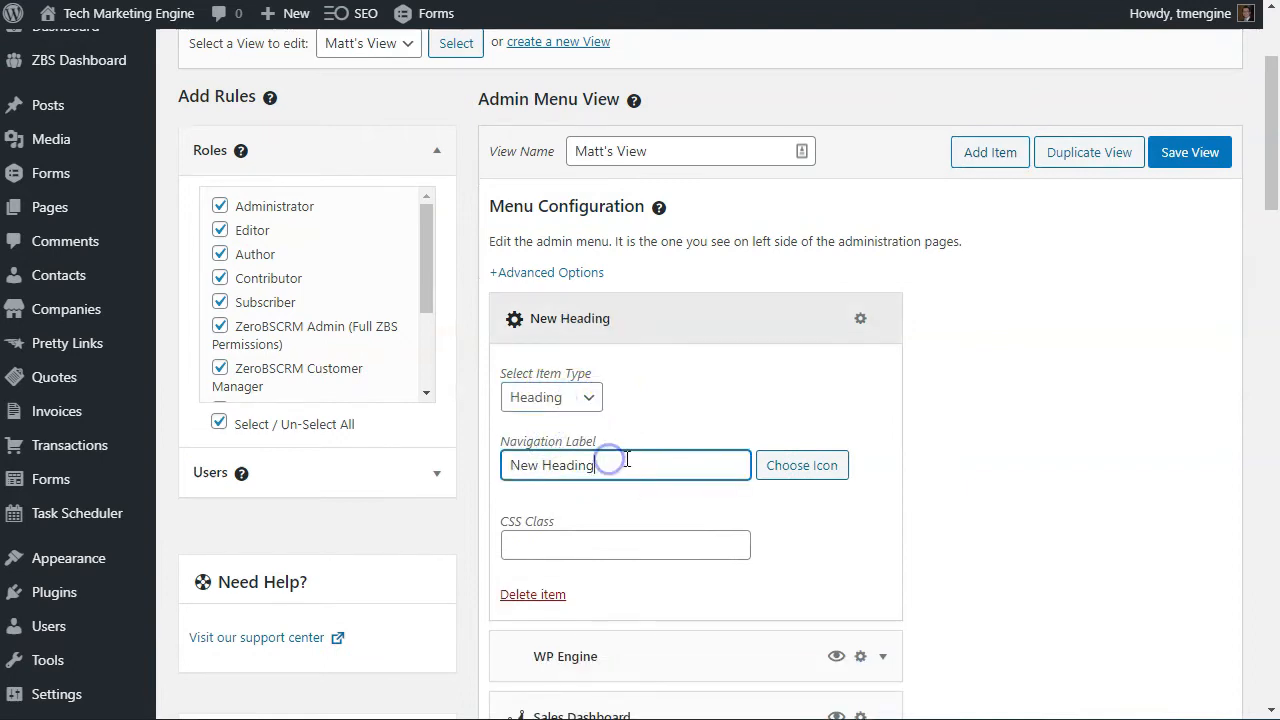
pyautogui.moveTo(628, 463); pyautogui.dragTo(463, 468)
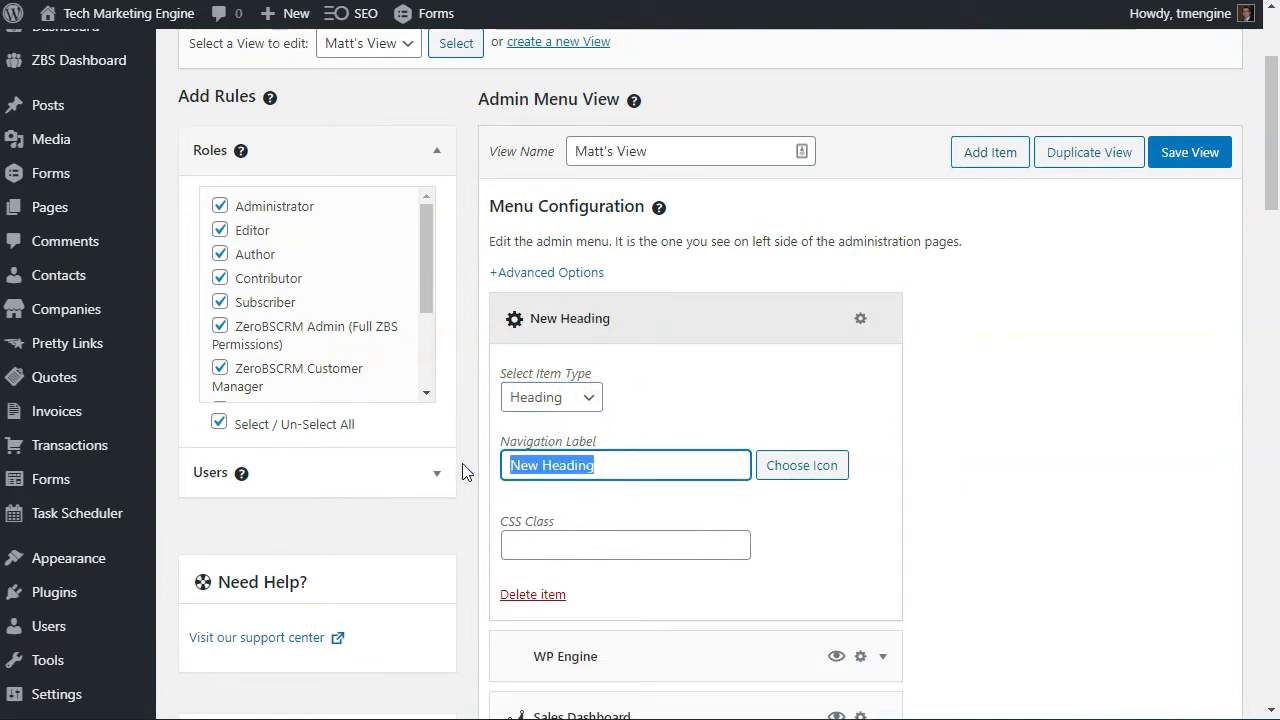
pyautogui.write('CRM')
# Step: Try to find an icon for the CRM heading by searching the icon set for "user"
pyautogui.click(780, 470)
pyautogui.scroll(-1, 873, 466)
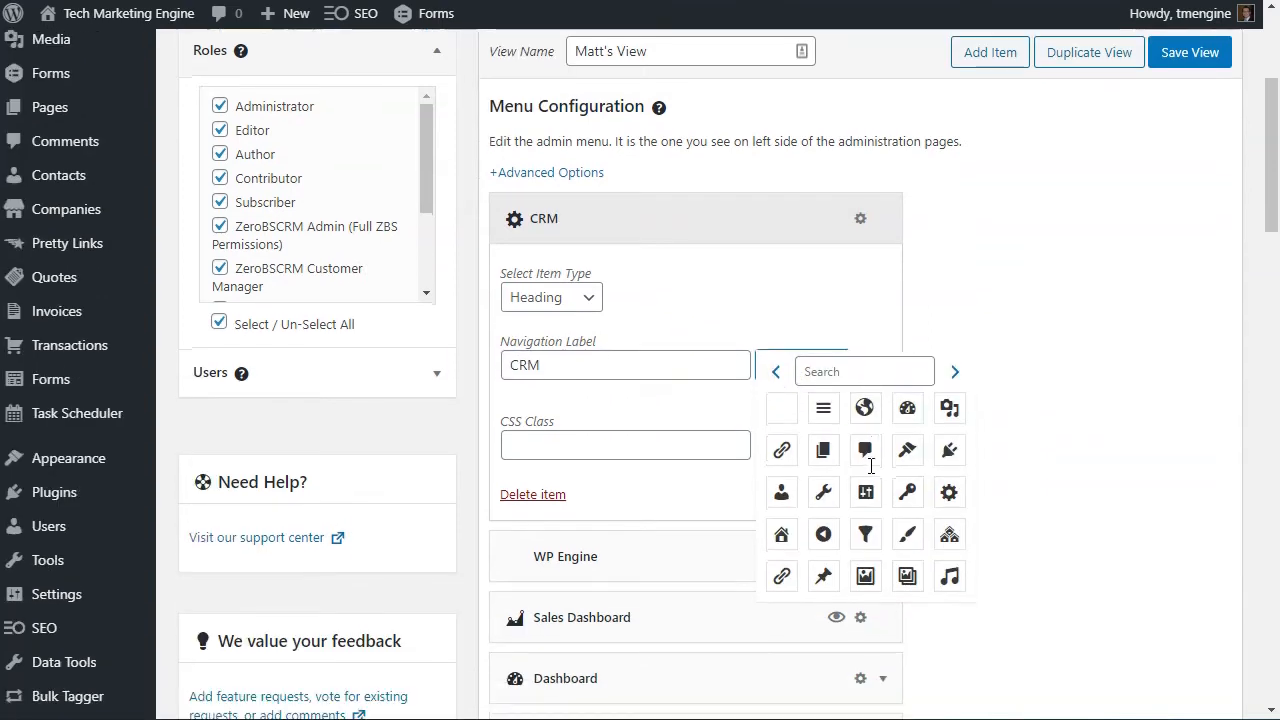
pyautogui.click(955, 374)
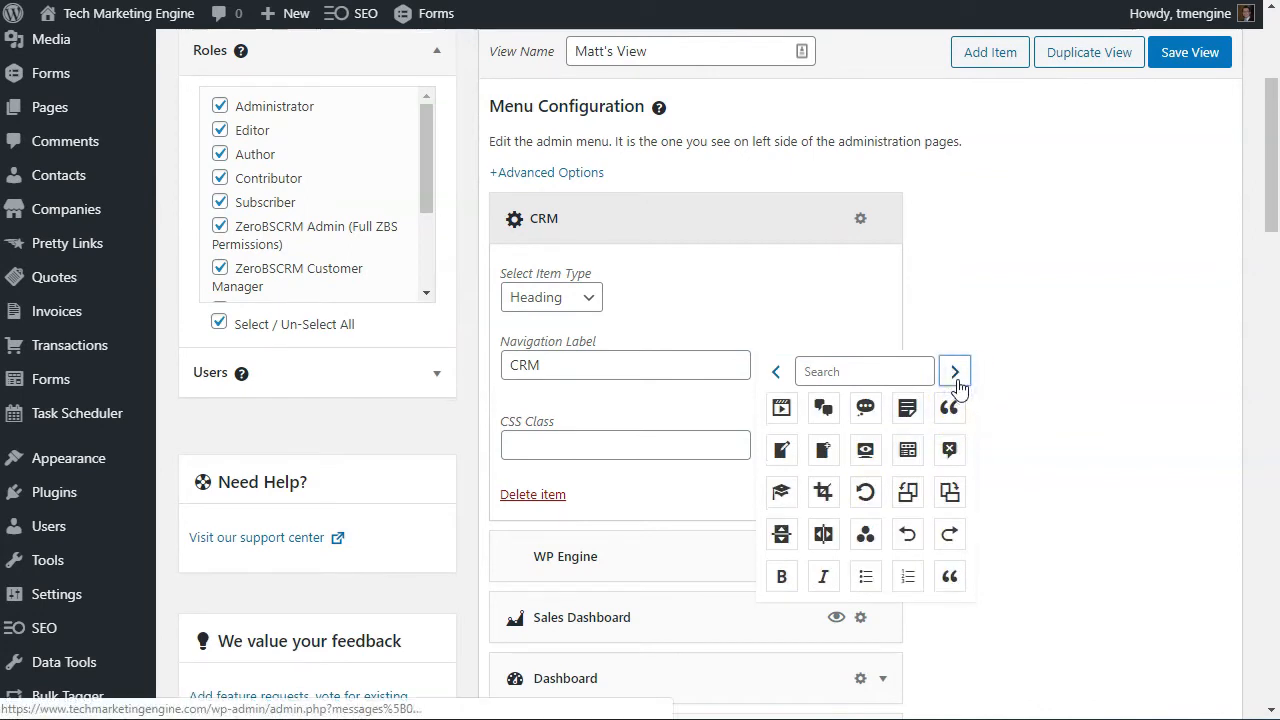
pyautogui.click(865, 371)
pyautogui.write('user')
pyautogui.click(746, 369)
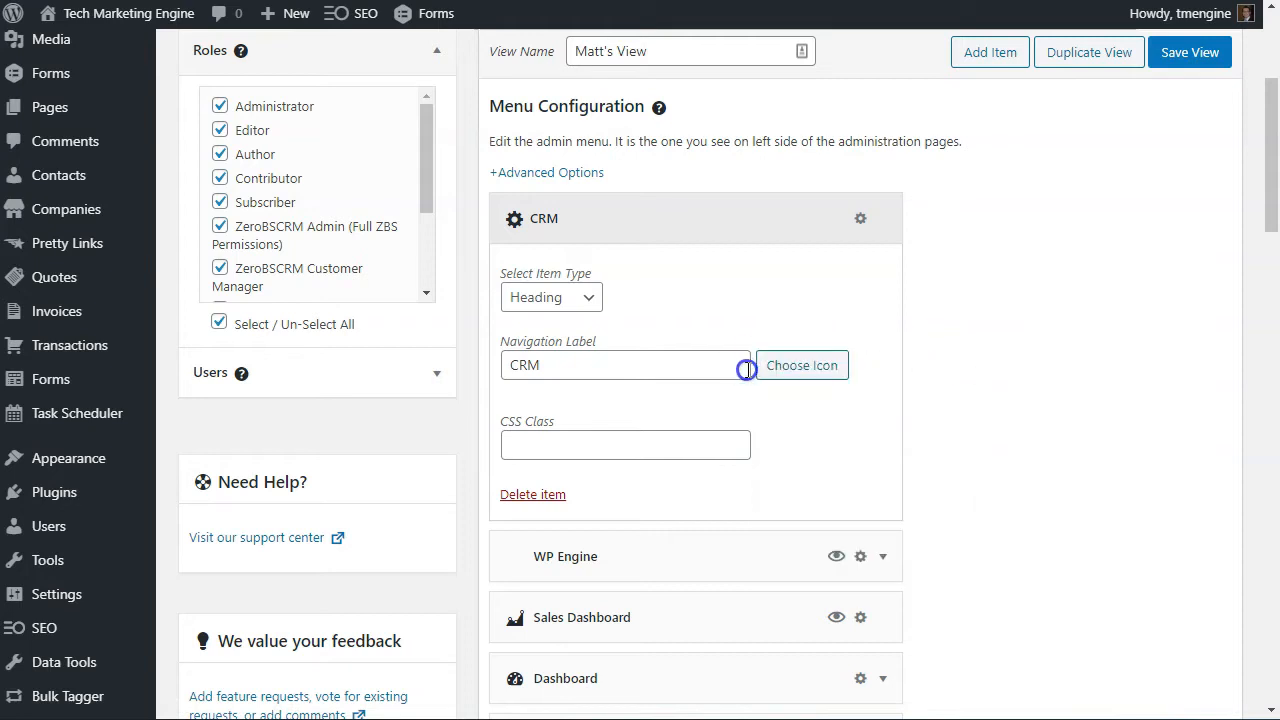
# Step: Give the CRM heading the group-of-people icon and save the view
pyautogui.click(786, 366)
pyautogui.click(953, 374)
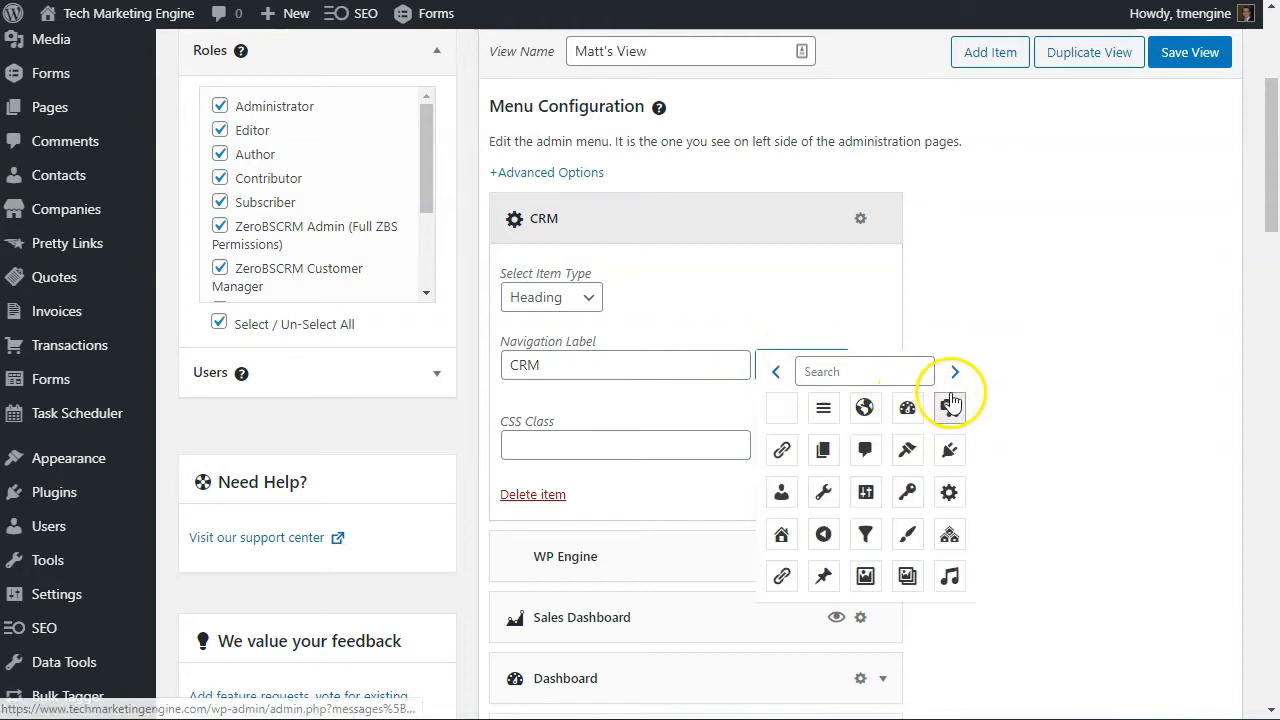
pyautogui.click(955, 374)
pyautogui.click(955, 374)
pyautogui.click(955, 374)
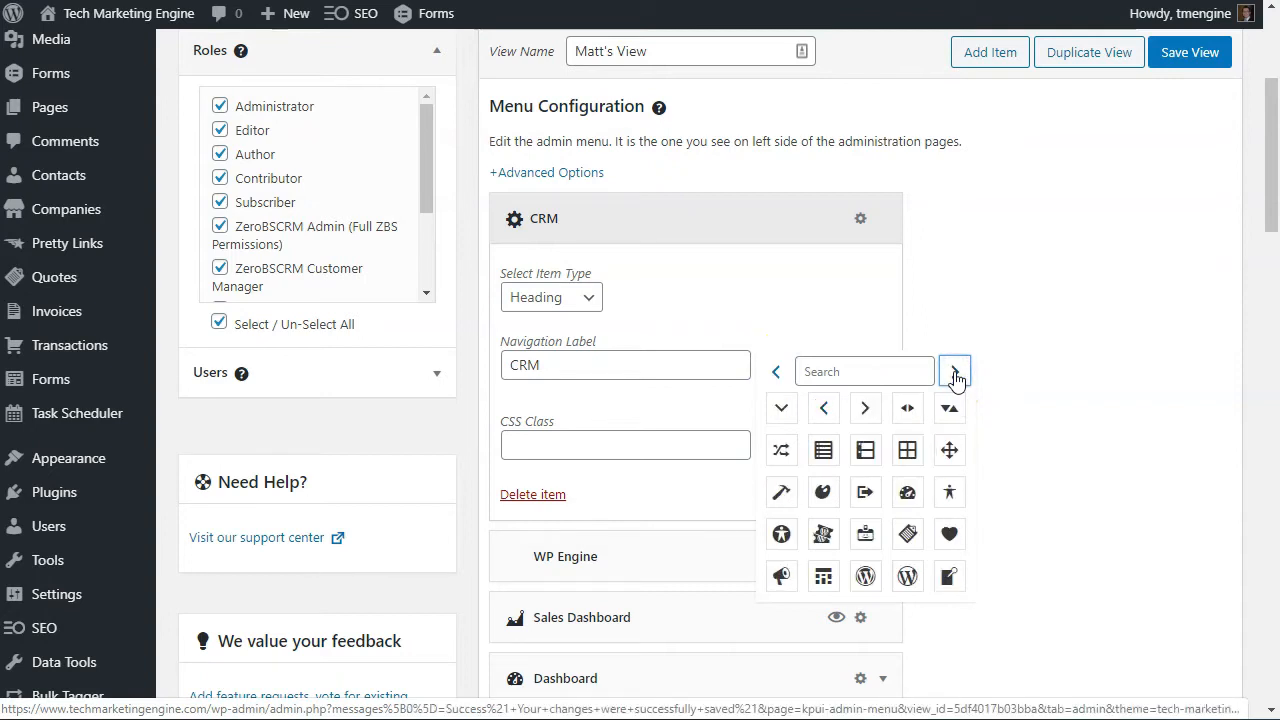
pyautogui.click(955, 374)
pyautogui.click(955, 374)
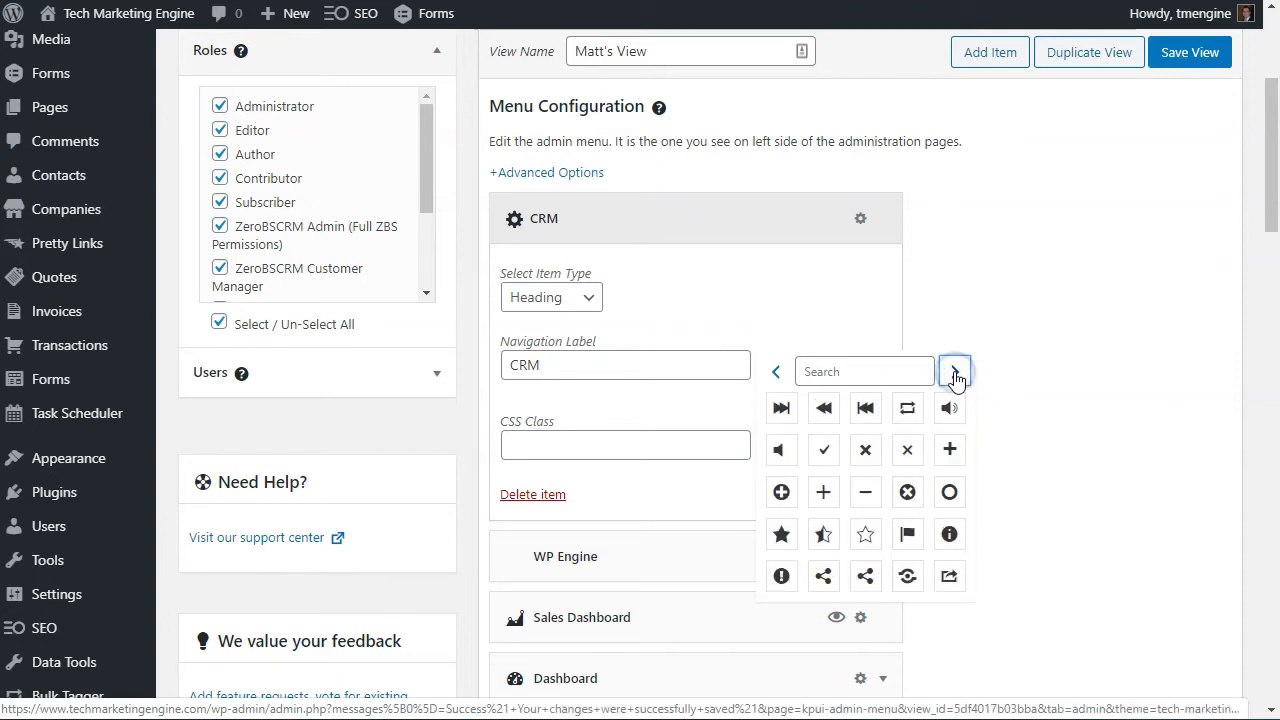
pyautogui.click(955, 374)
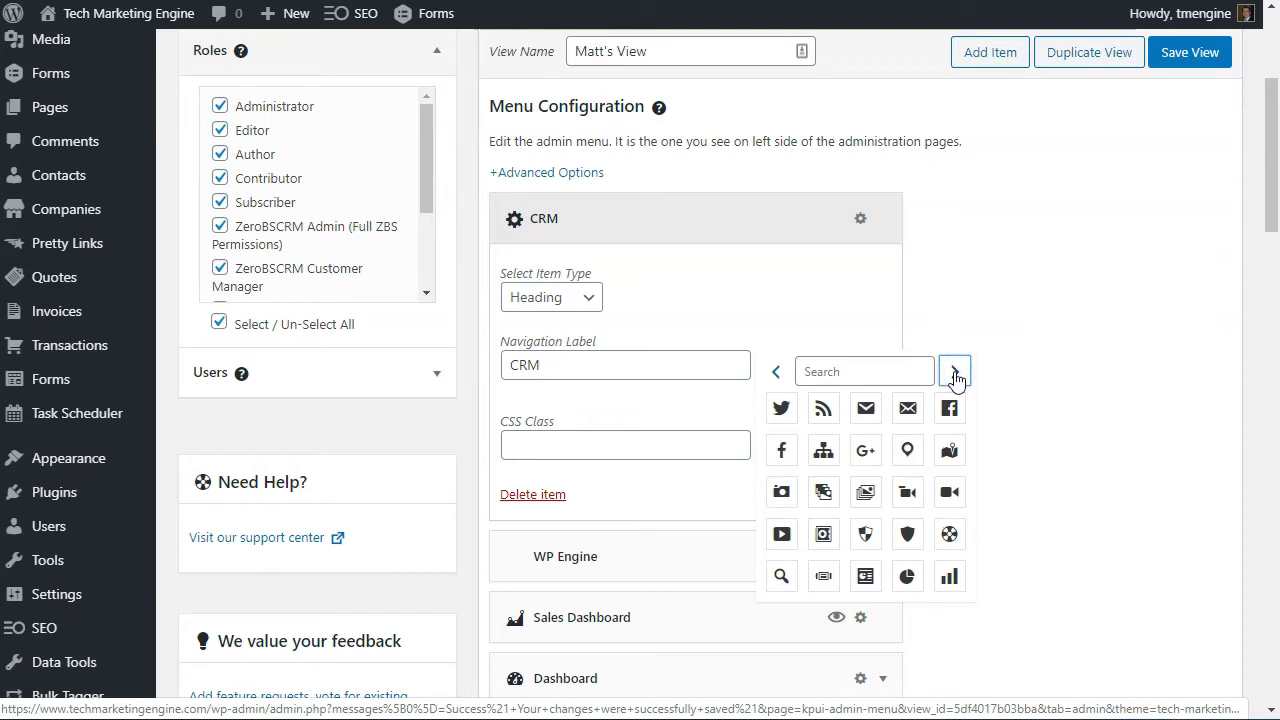
pyautogui.click(955, 374)
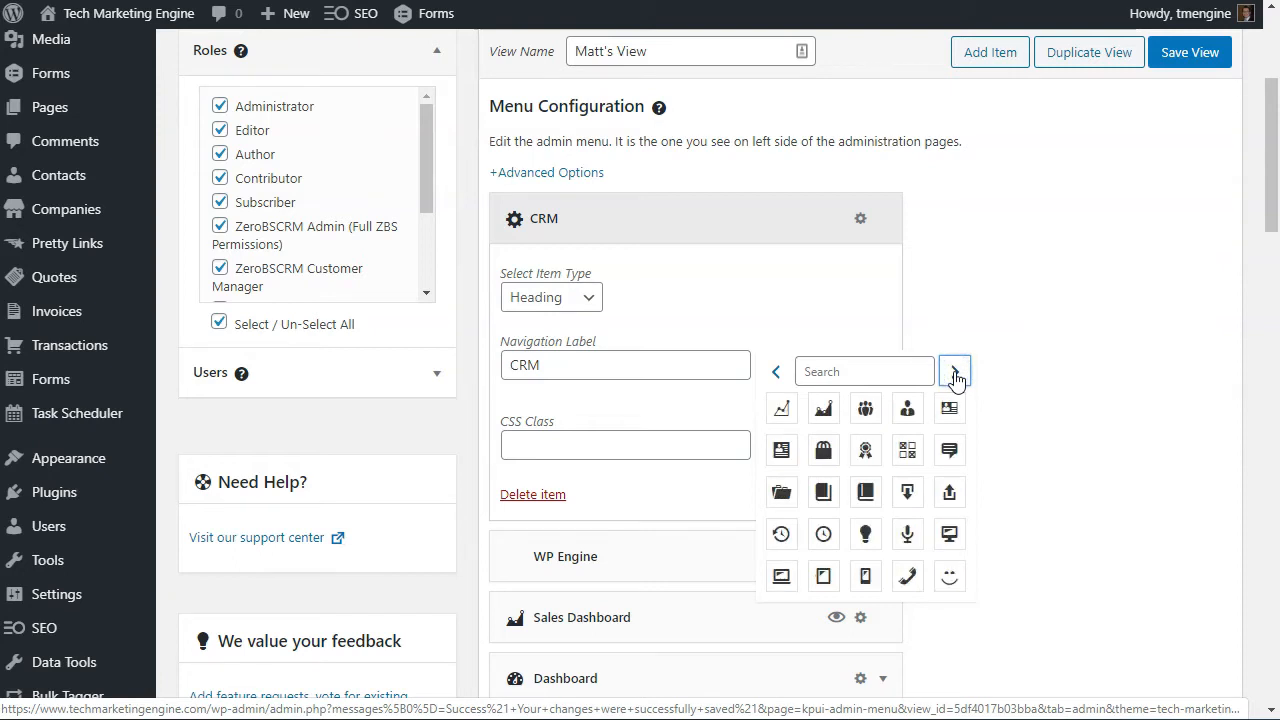
pyautogui.click(866, 410)
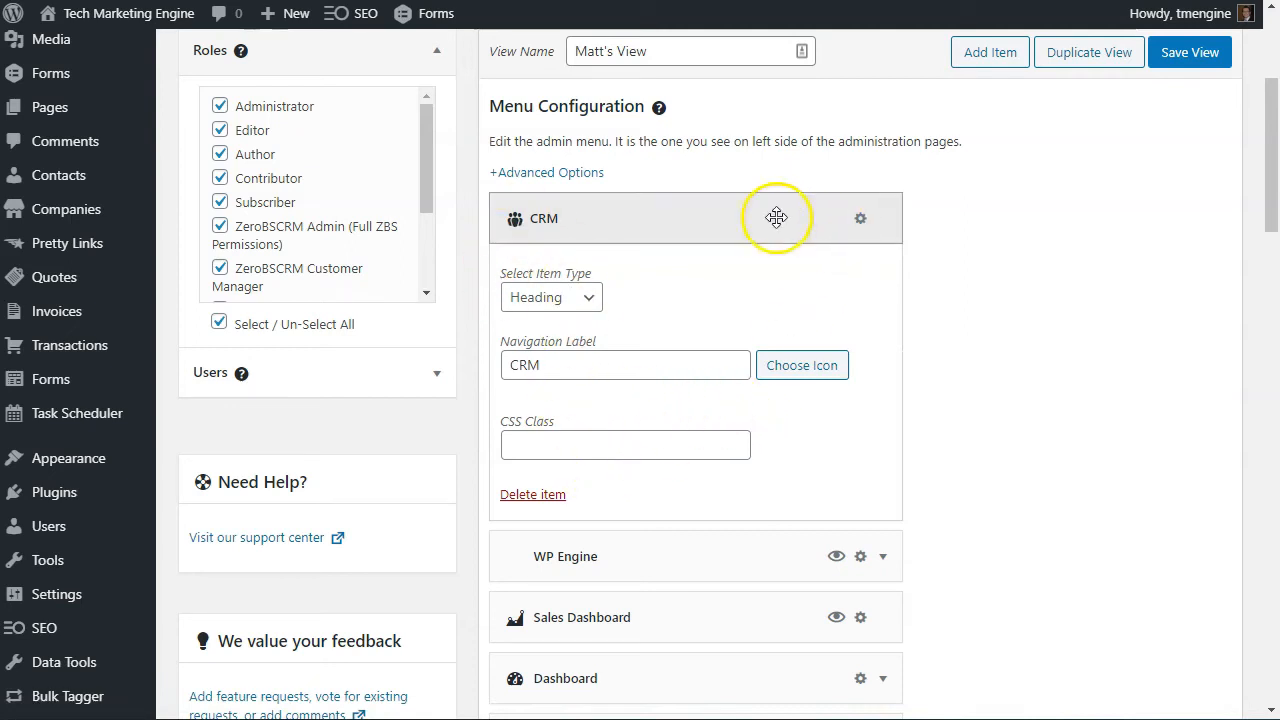
pyautogui.click(1175, 52)
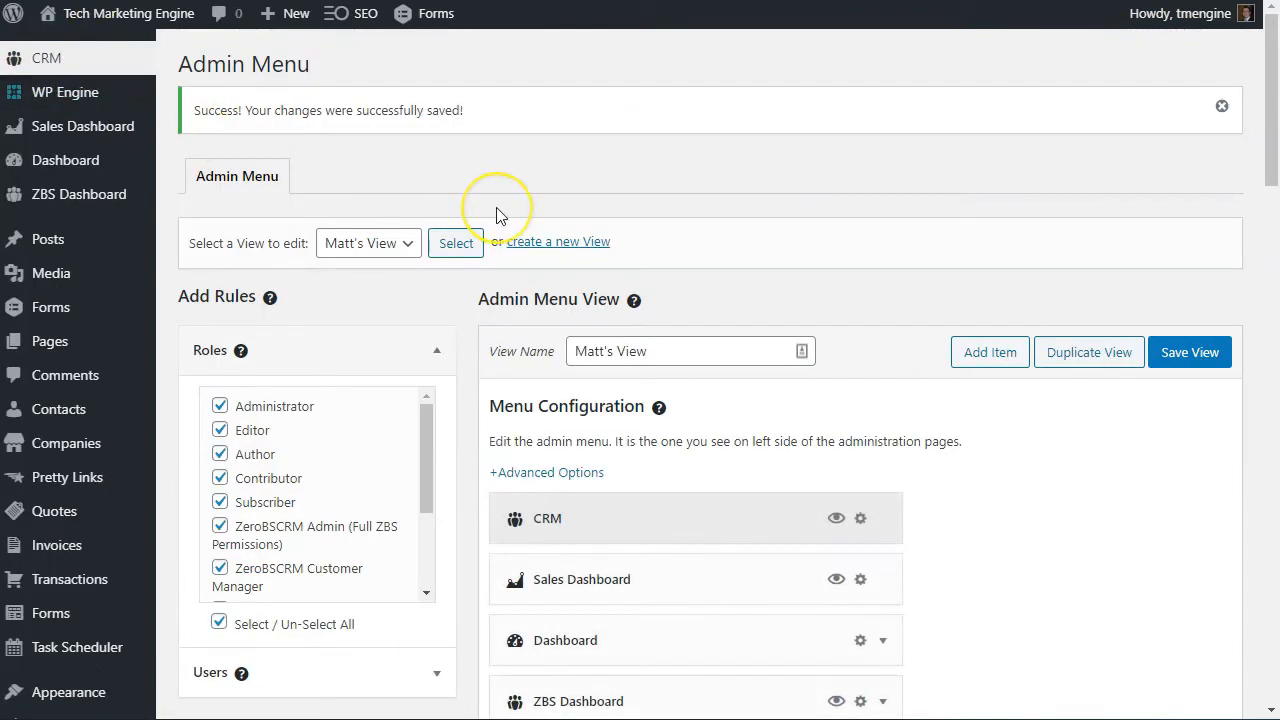
# Step: Move the CRM heading to the end of the menu list, below Site Kit, and place Zero BS CRM directly beneath it
pyautogui.scroll(-4, 586, 209)
pyautogui.moveTo(586, 123); pyautogui.dragTo(558, 391)
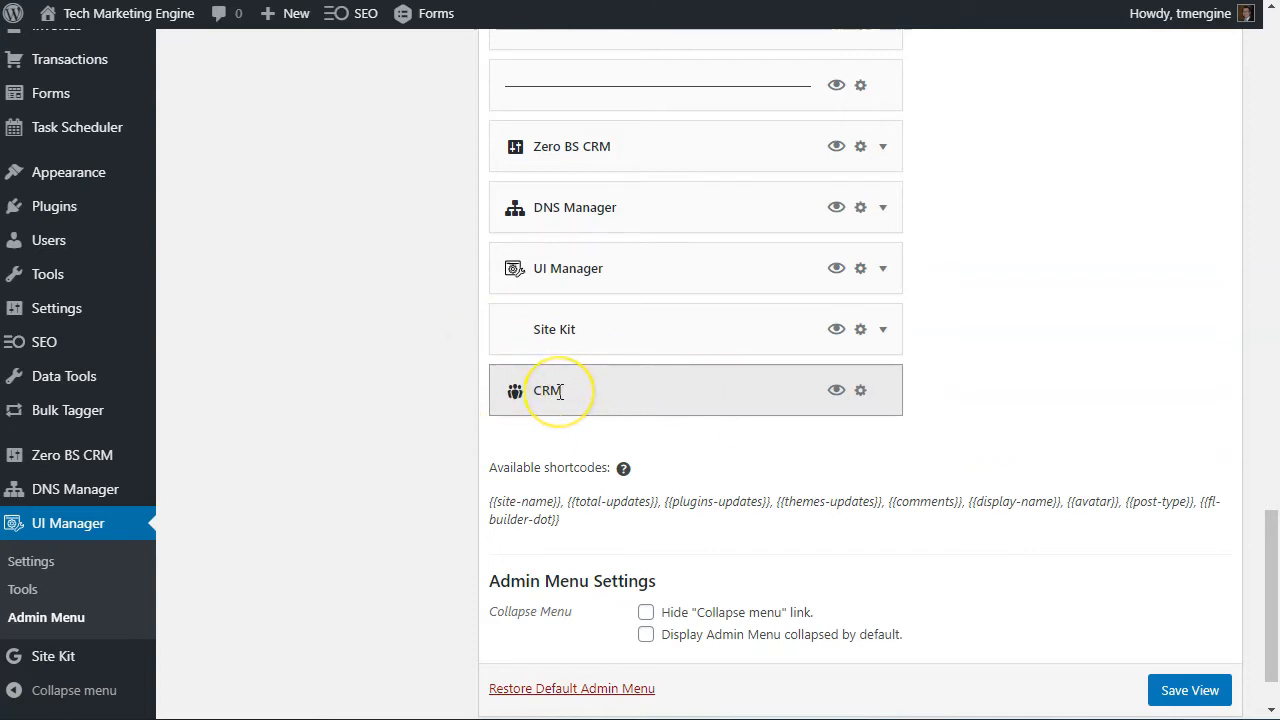
pyautogui.scroll(10, 560, 391)
pyautogui.scroll(-11, 560, 391)
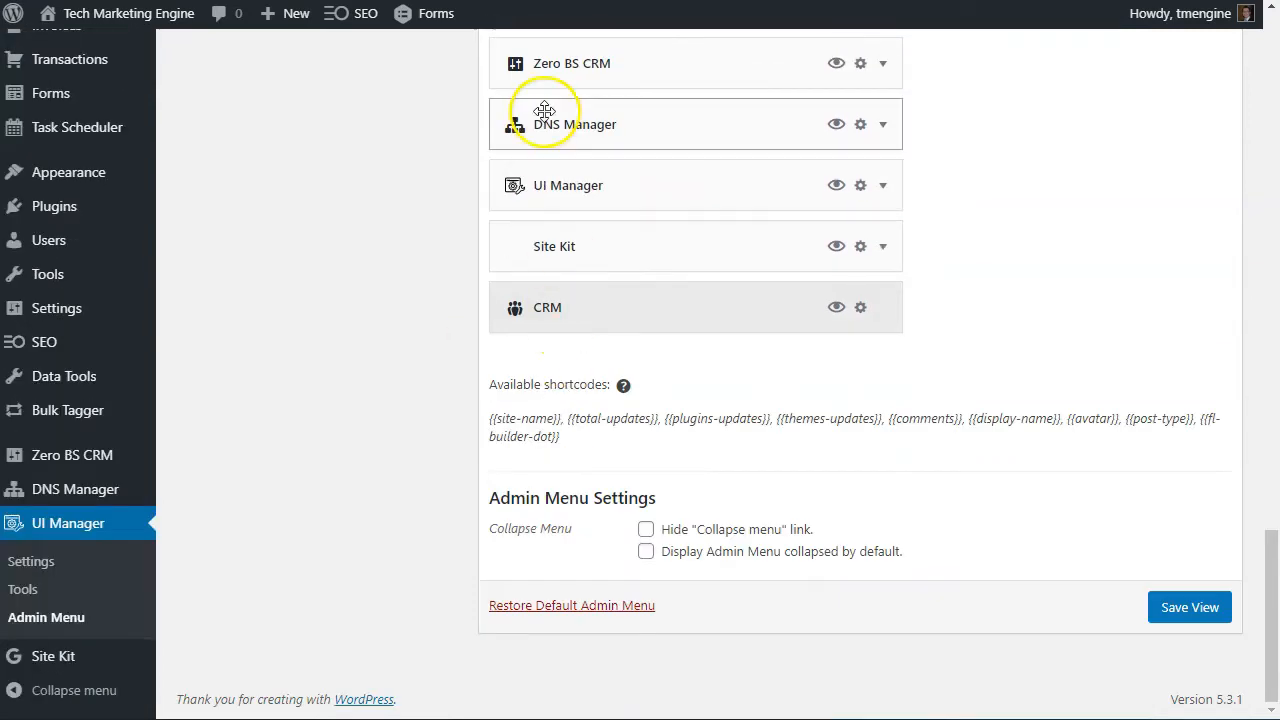
pyautogui.moveTo(580, 77); pyautogui.dragTo(572, 380)
pyautogui.scroll(3, 556, 366)
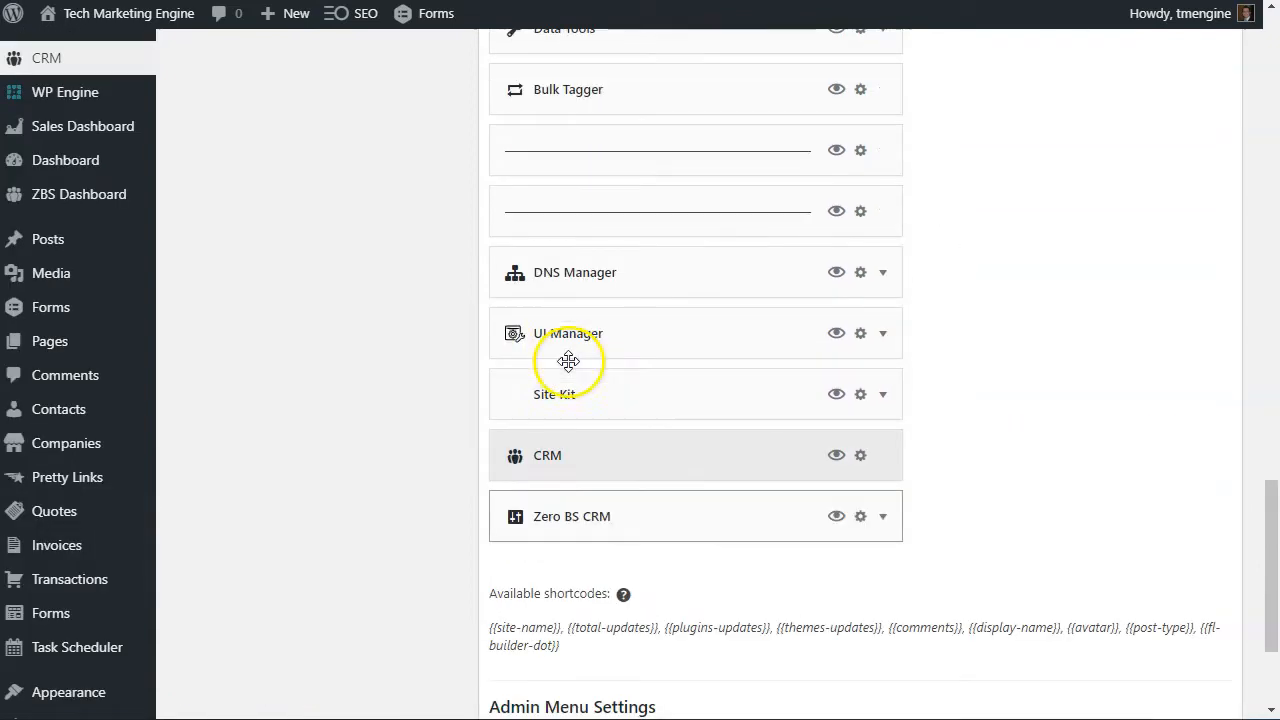
# Step: Move Bulk Tagger, Data Tools and Task Scheduler to the end of the menu list, in that order beneath Zero BS CRM
pyautogui.moveTo(686, 240); pyautogui.dragTo(686, 660)
pyautogui.moveTo(611, 202); pyautogui.dragTo(611, 668)
pyautogui.scroll(2, 557, 340)
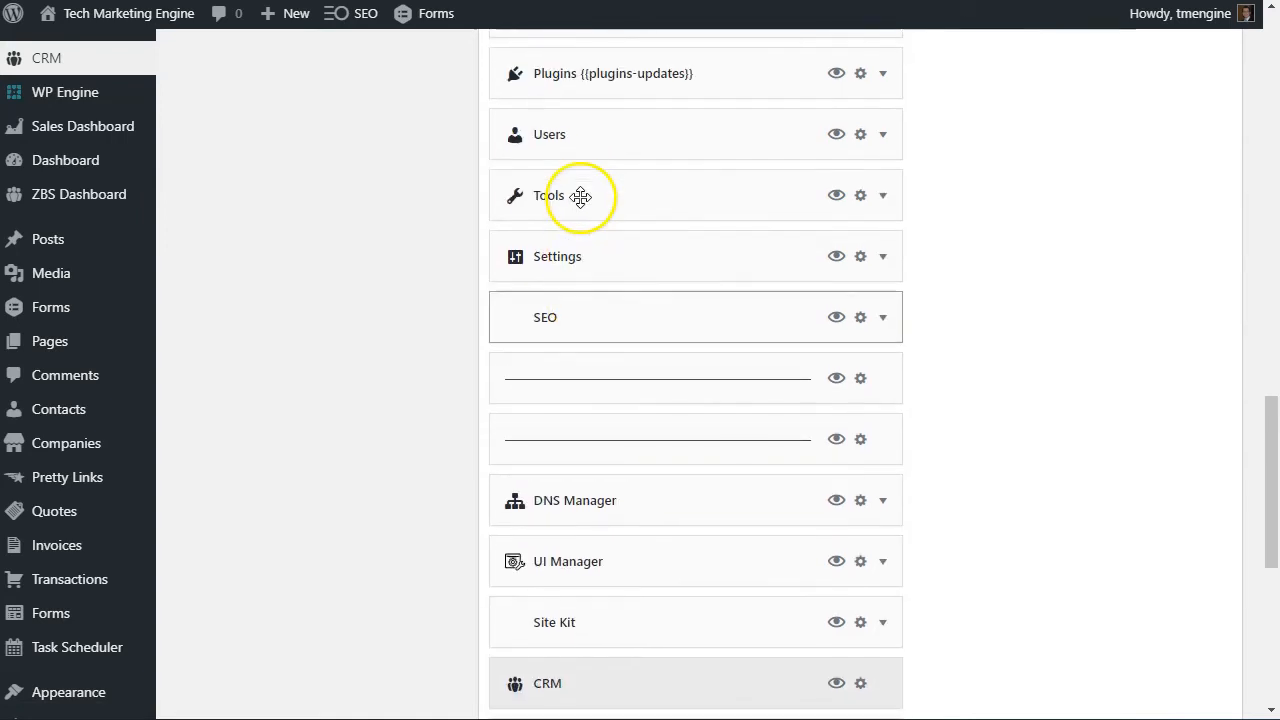
pyautogui.scroll(2, 575, 240)
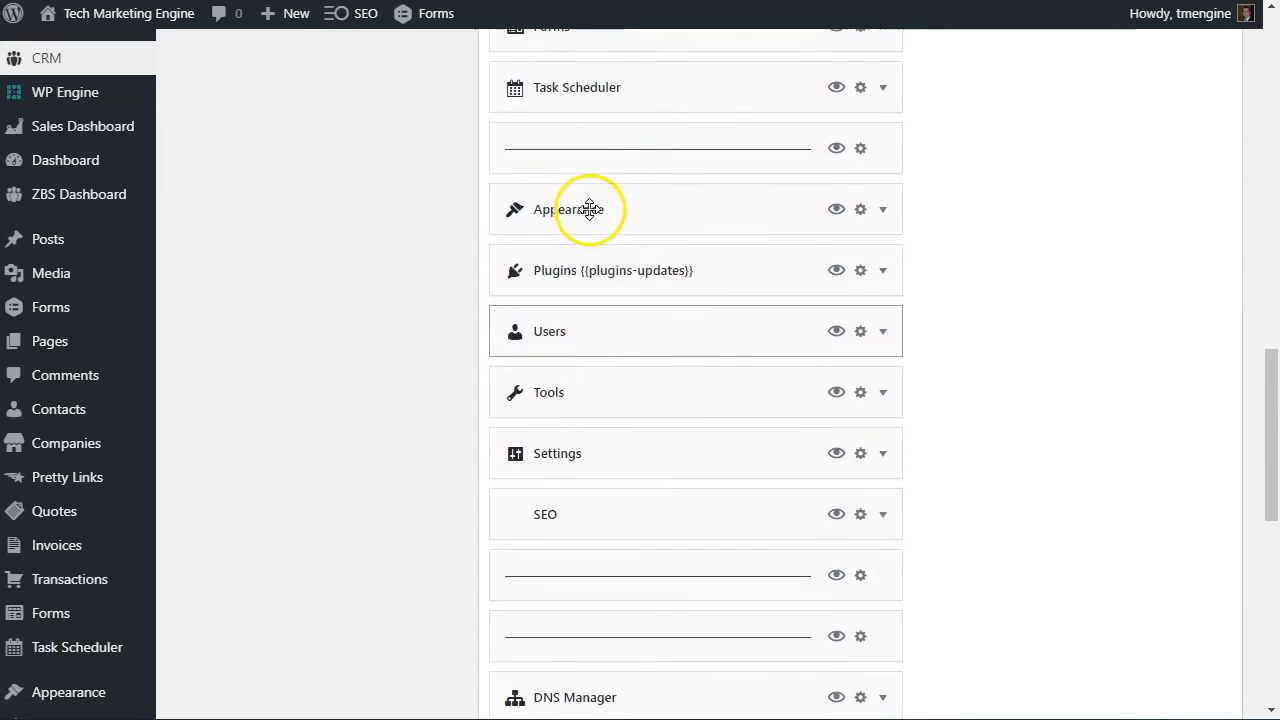
pyautogui.scroll(2, 590, 215)
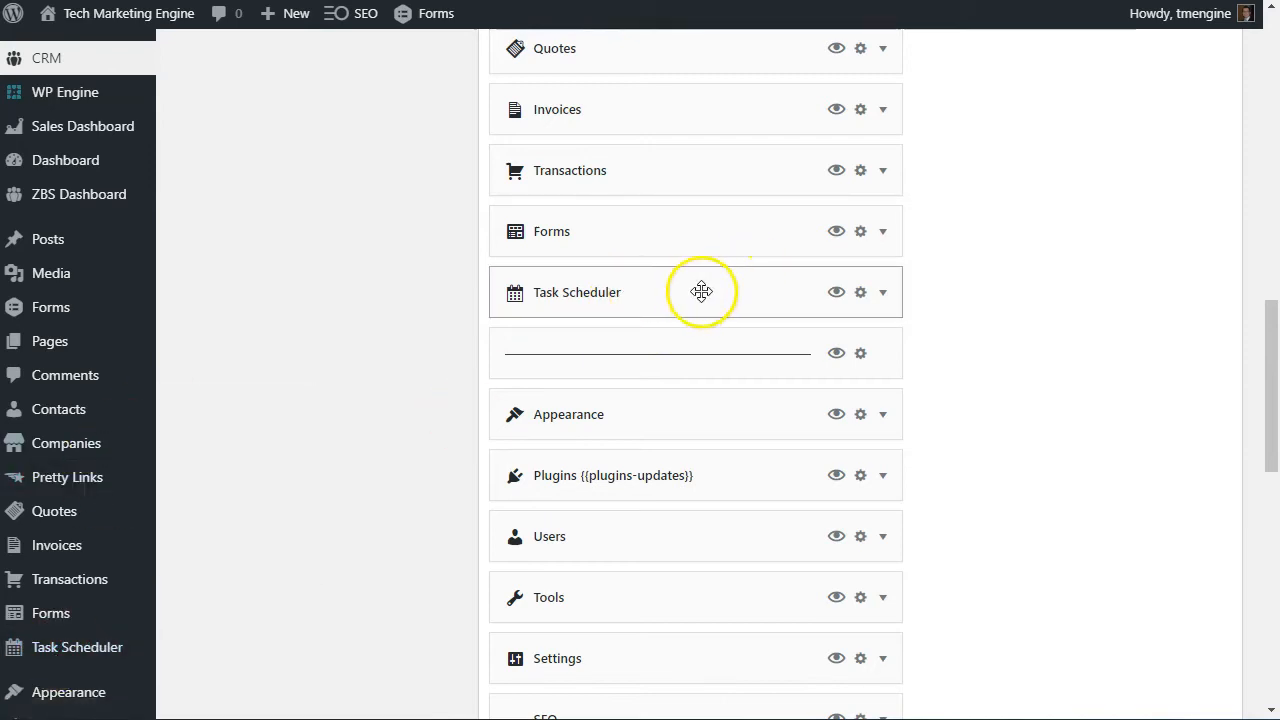
pyautogui.moveTo(700, 347)
pyautogui.mouseDown()
pyautogui.moveTo(700, 712)
pyautogui.moveTo(634, 671)
pyautogui.moveTo(669, 340)
pyautogui.moveTo(696, 346)
pyautogui.mouseUp()
pyautogui.moveTo(603, 347); pyautogui.dragTo(600, 320)
pyautogui.scroll(2, 600, 320)
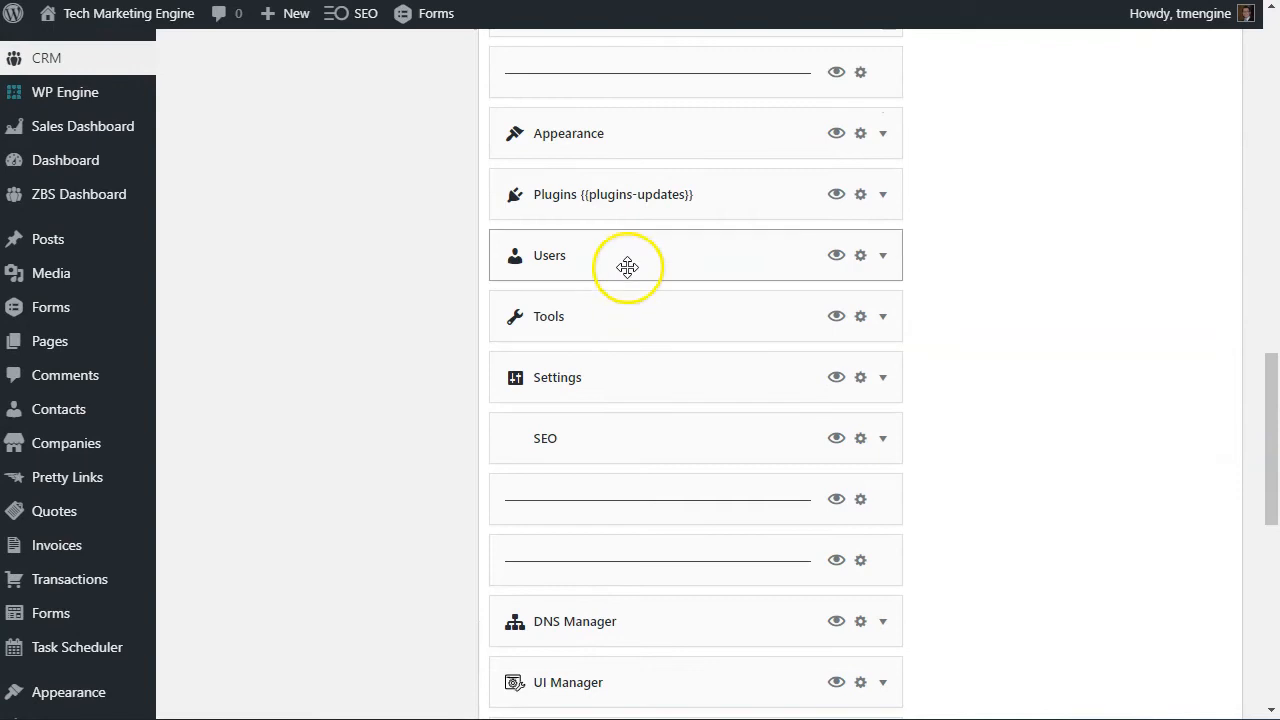
pyautogui.moveTo(71, 610)
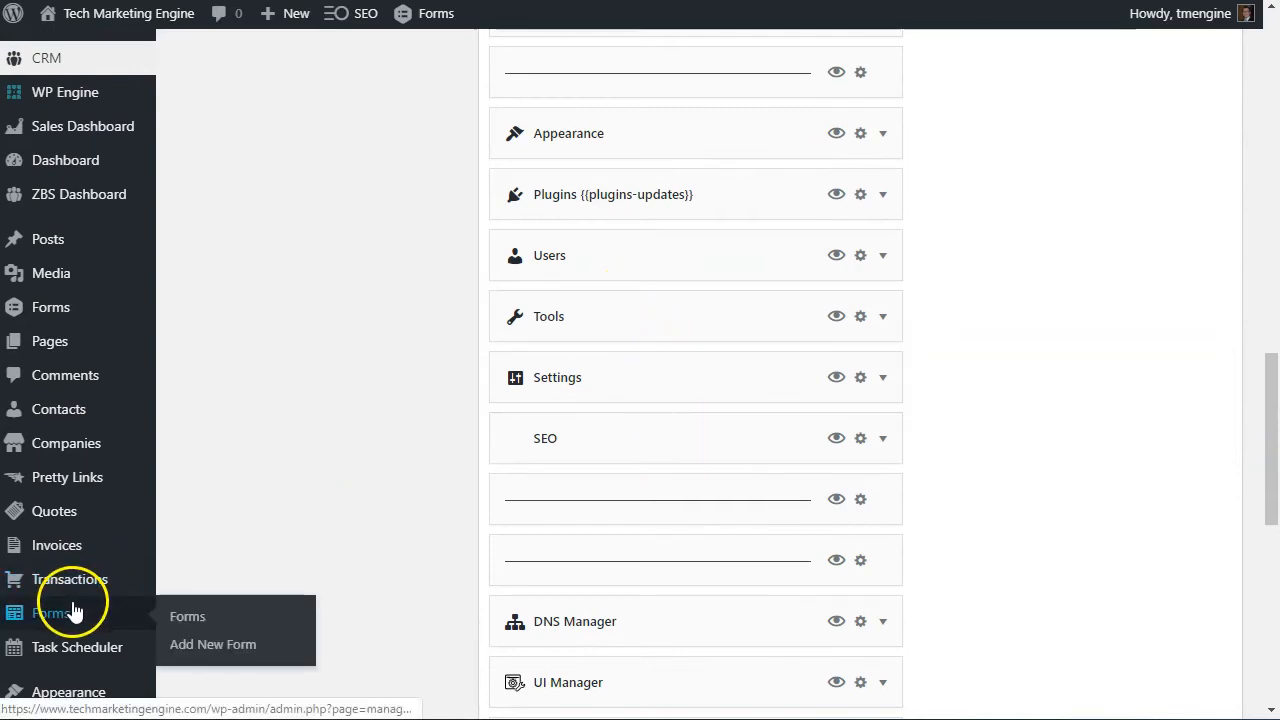
pyautogui.click(177, 618)
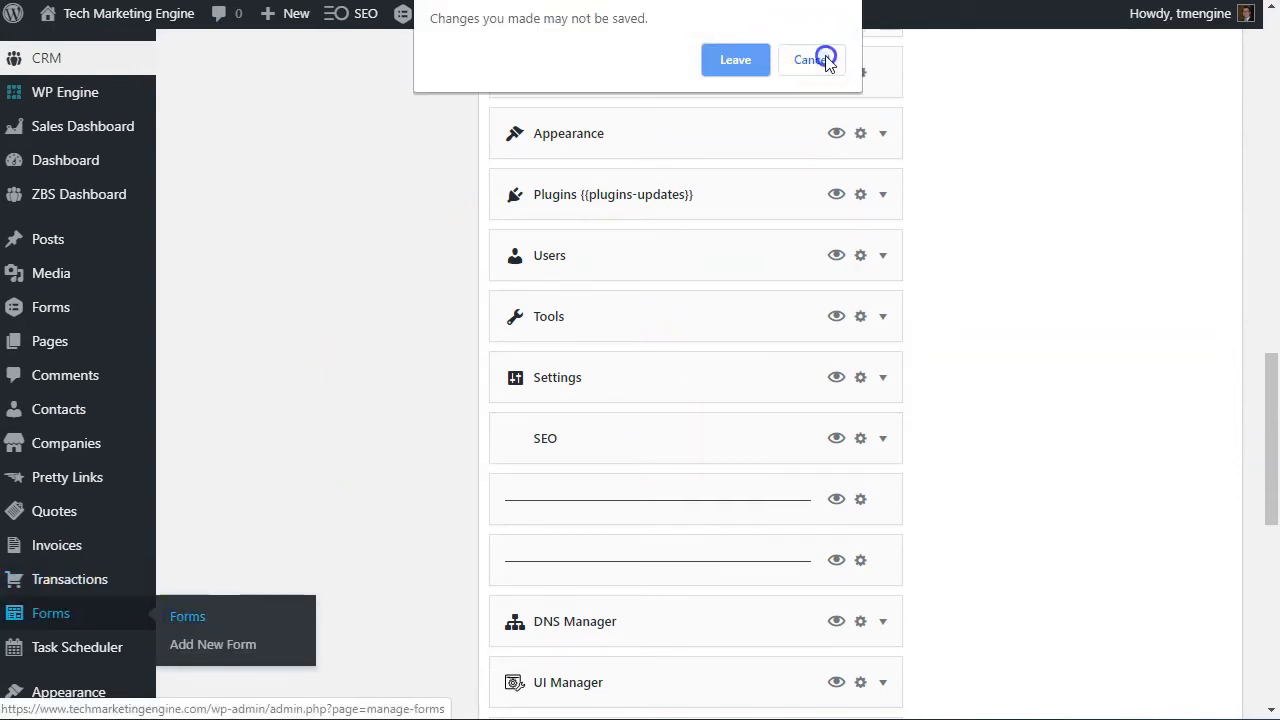
pyautogui.click(811, 60)
# Step: Save the admin menu view, and open the Forms page listed below Transactions to check which plugin it belongs to
pyautogui.scroll(-8, 994, 451)
pyautogui.click(1190, 608)
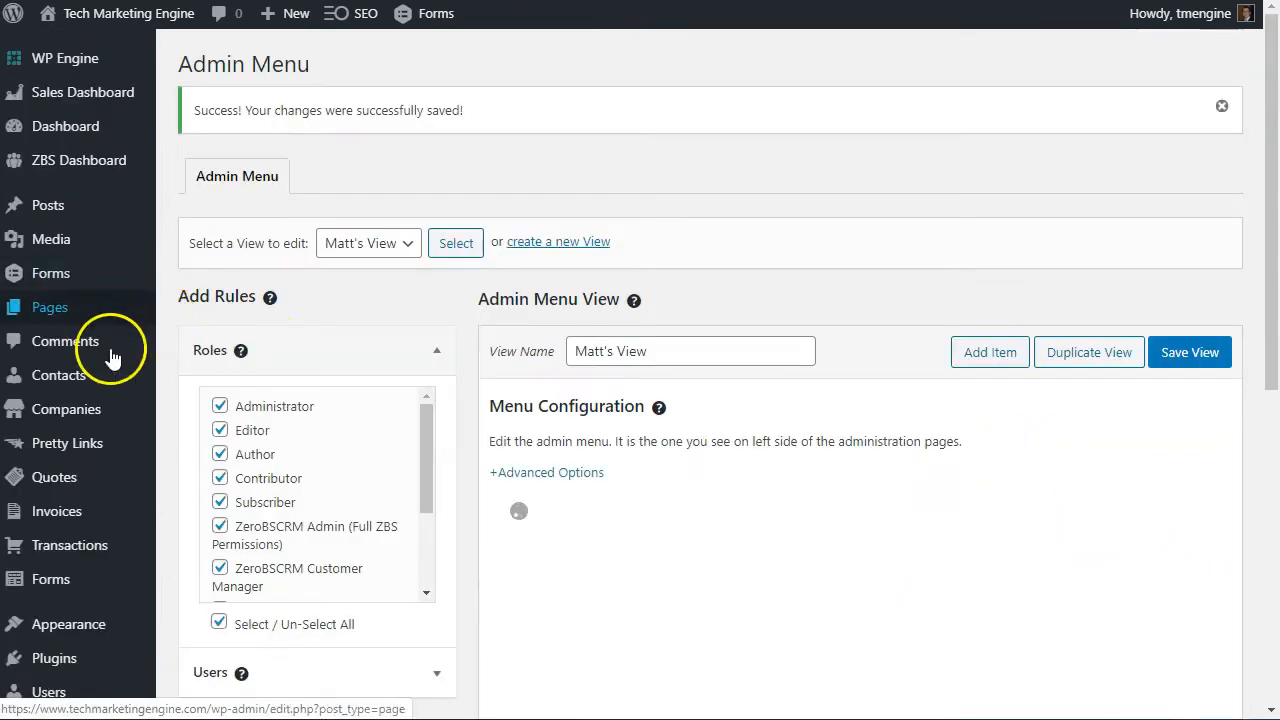
pyautogui.click(68, 585)
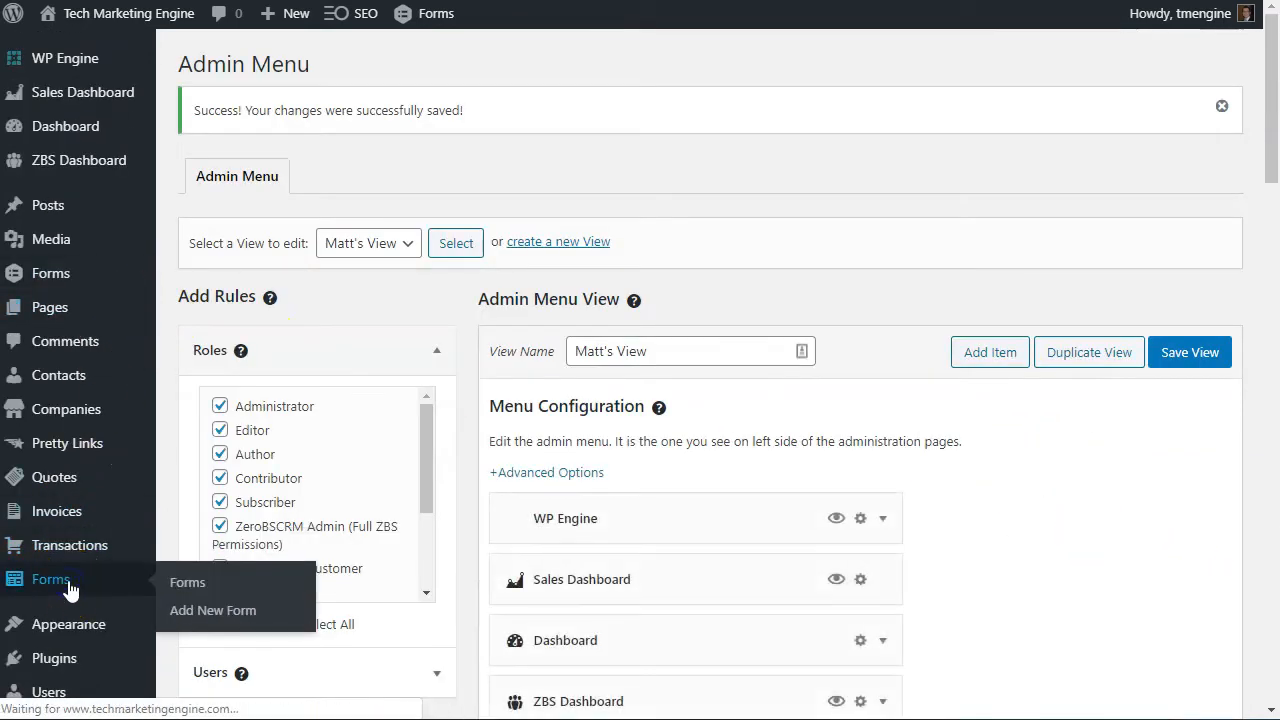
pyautogui.scroll(-5, 144, 492)
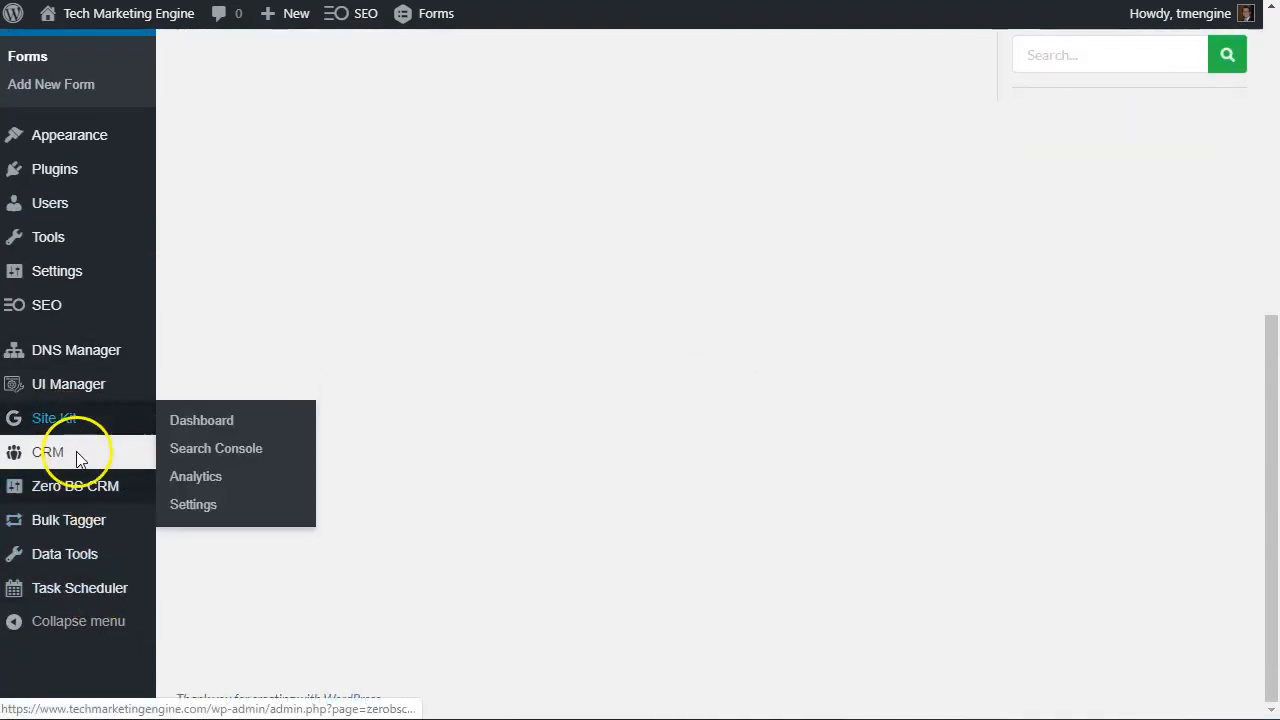
# Step: Reopen the Admin Menu module of UI Manager and move the Forms item below Transactions to the list's end, beneath Task Scheduler
pyautogui.moveTo(45, 388)
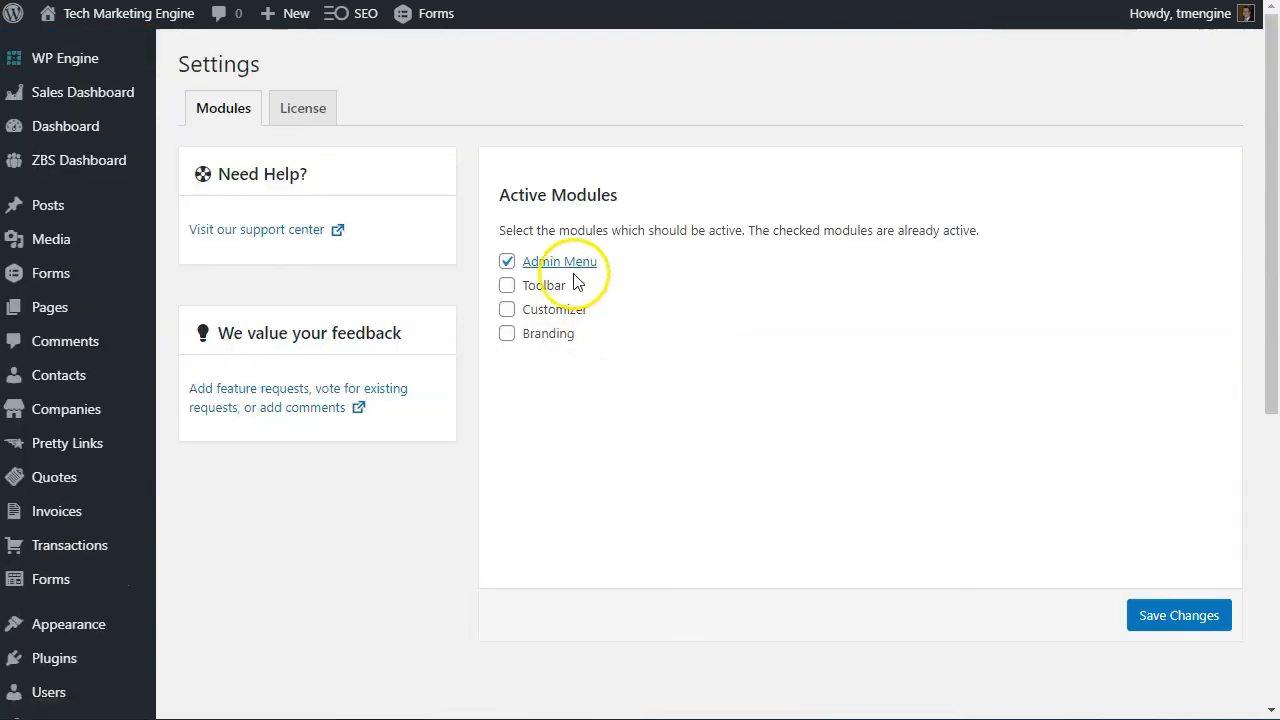
pyautogui.click(567, 262)
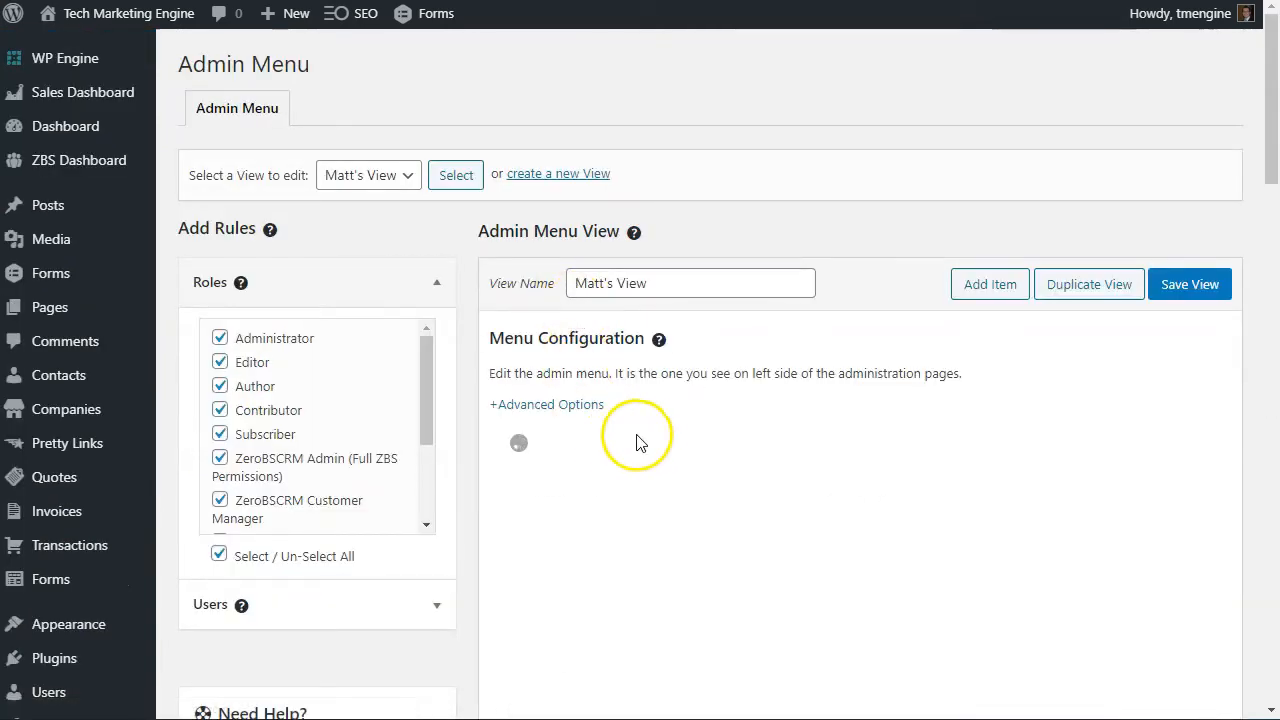
pyautogui.scroll(-4, 644, 434)
pyautogui.scroll(-5, 644, 434)
pyautogui.scroll(3, 644, 434)
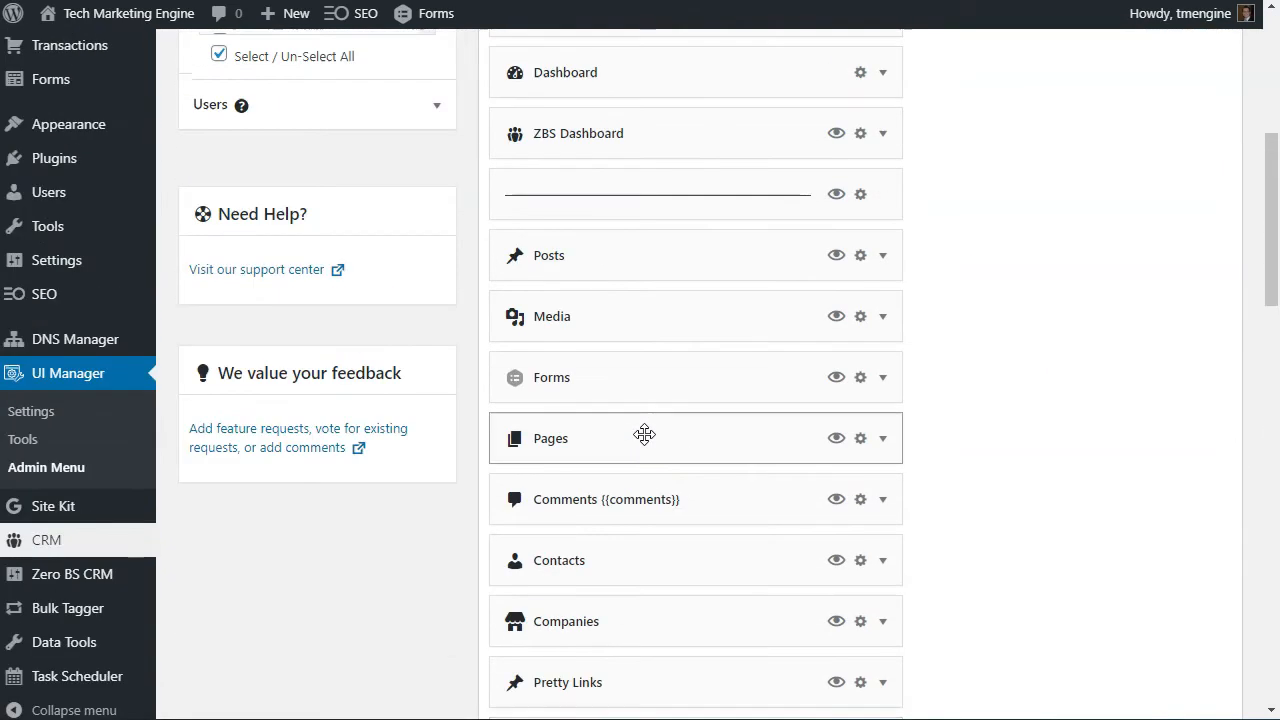
pyautogui.scroll(-4, 644, 434)
pyautogui.scroll(-1, 614, 478)
pyautogui.moveTo(610, 432)
pyautogui.mouseDown()
pyautogui.moveTo(610, 712)
pyautogui.moveTo(610, 417)
pyautogui.mouseUp()
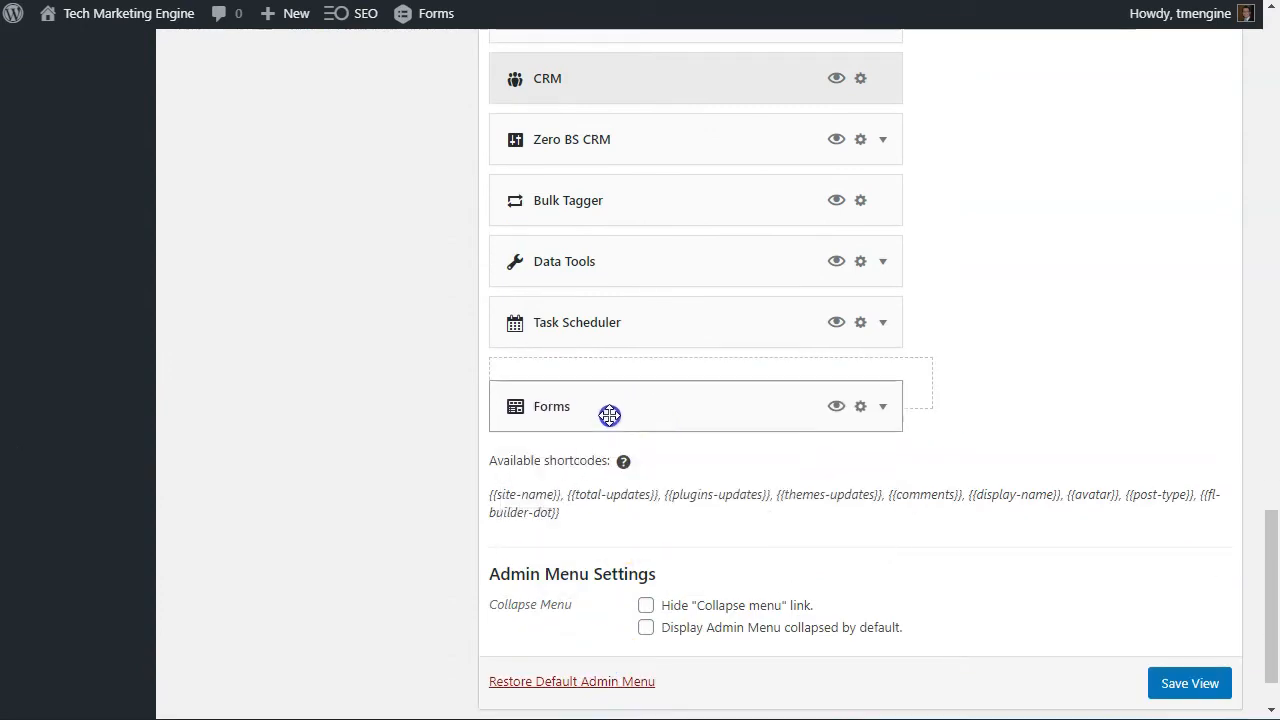
# Step: Rename the Forms item between Media and Pages to "Gravity Forms"
pyautogui.scroll(12, 580, 390)
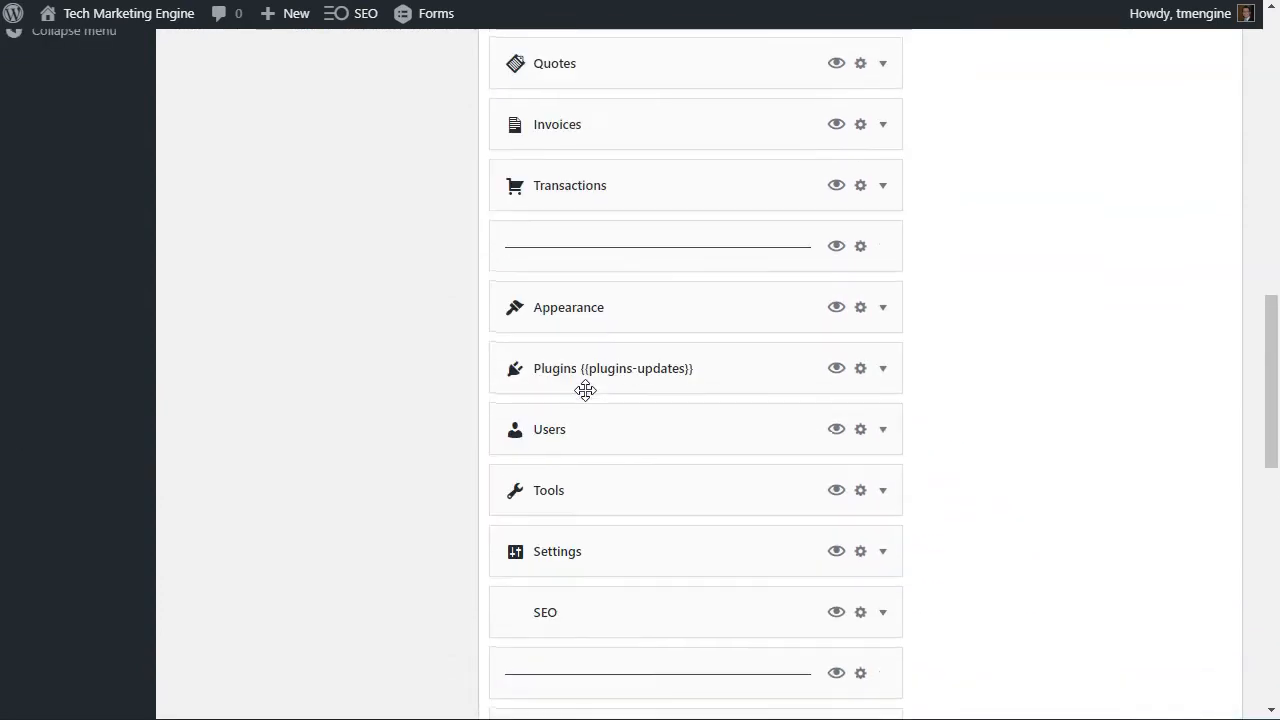
pyautogui.scroll(4, 586, 390)
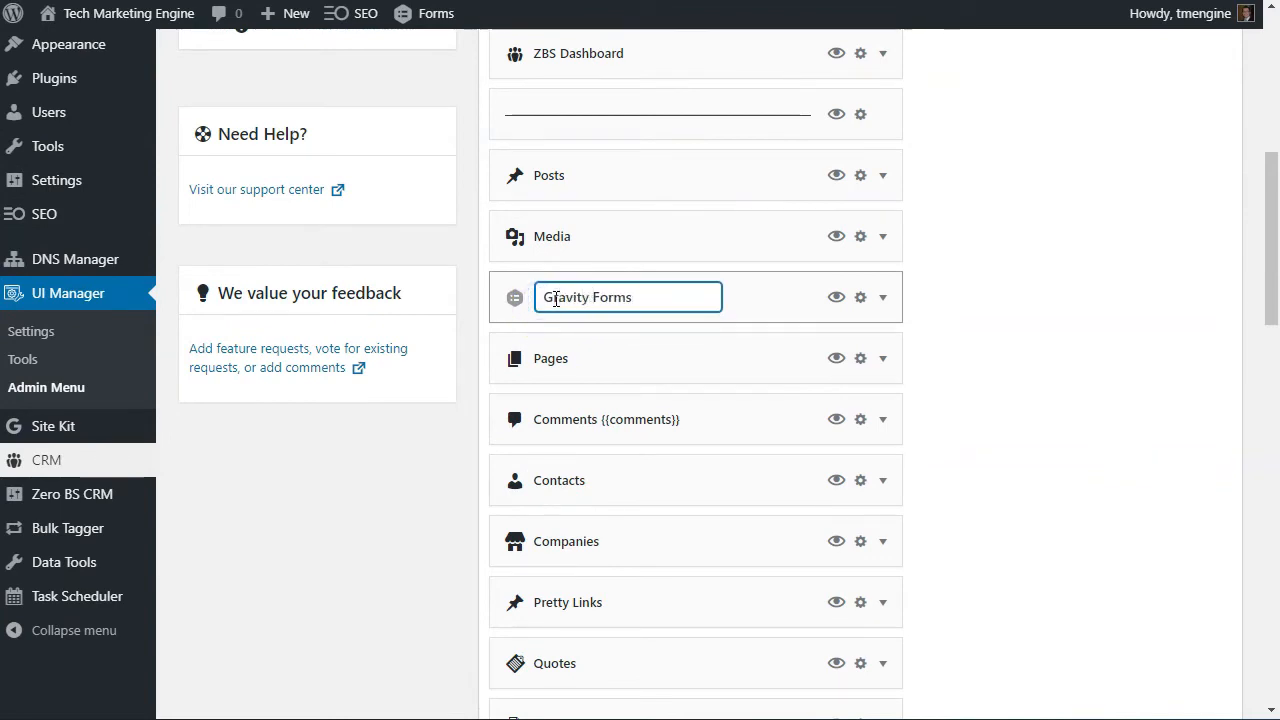
# Step: Move Transactions and Invoices to the end of the menu list, beneath Forms in the CRM group
pyautogui.scroll(-5, 742, 302)
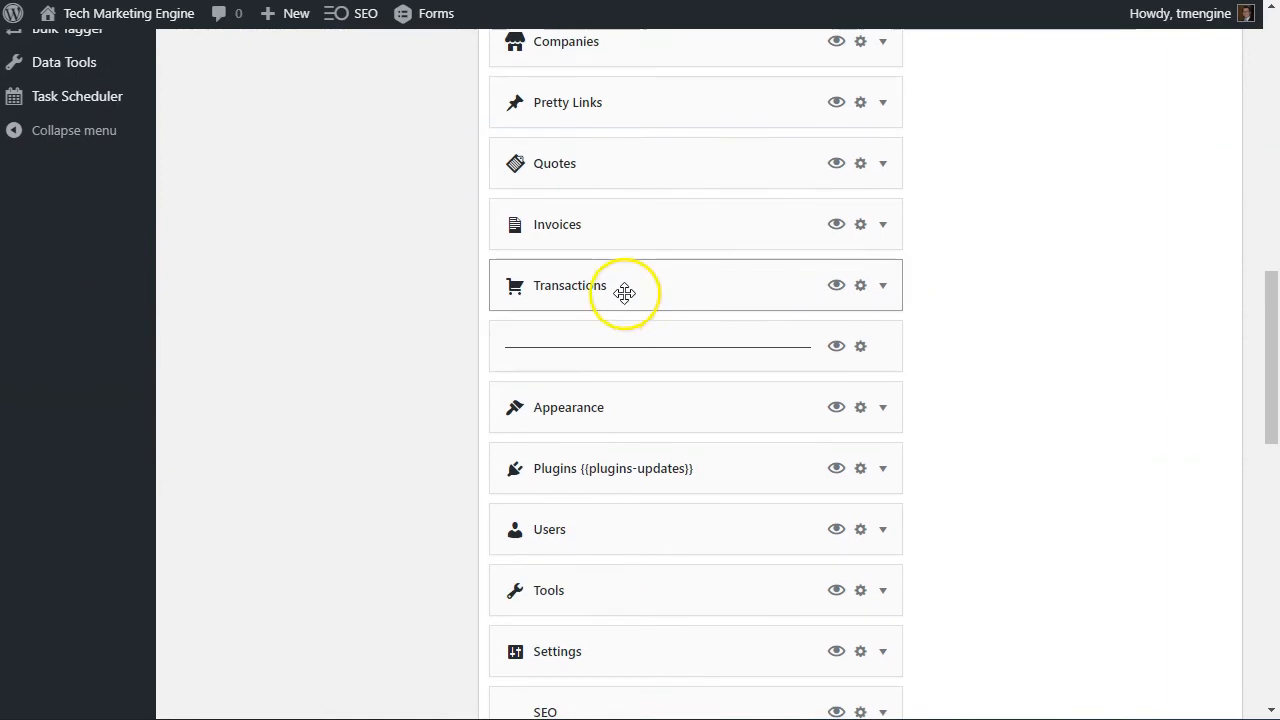
pyautogui.moveTo(638, 444); pyautogui.dragTo(609, 466)
pyautogui.scroll(15, 609, 466)
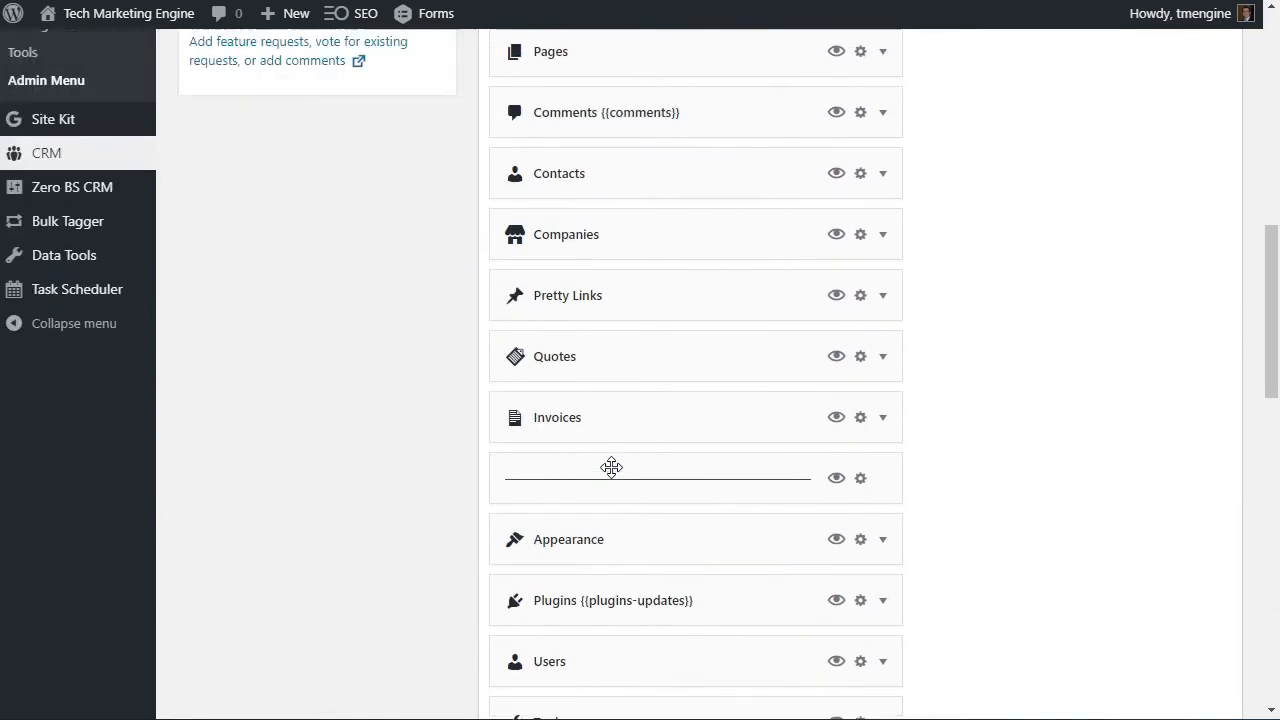
pyautogui.moveTo(627, 415); pyautogui.dragTo(623, 251)
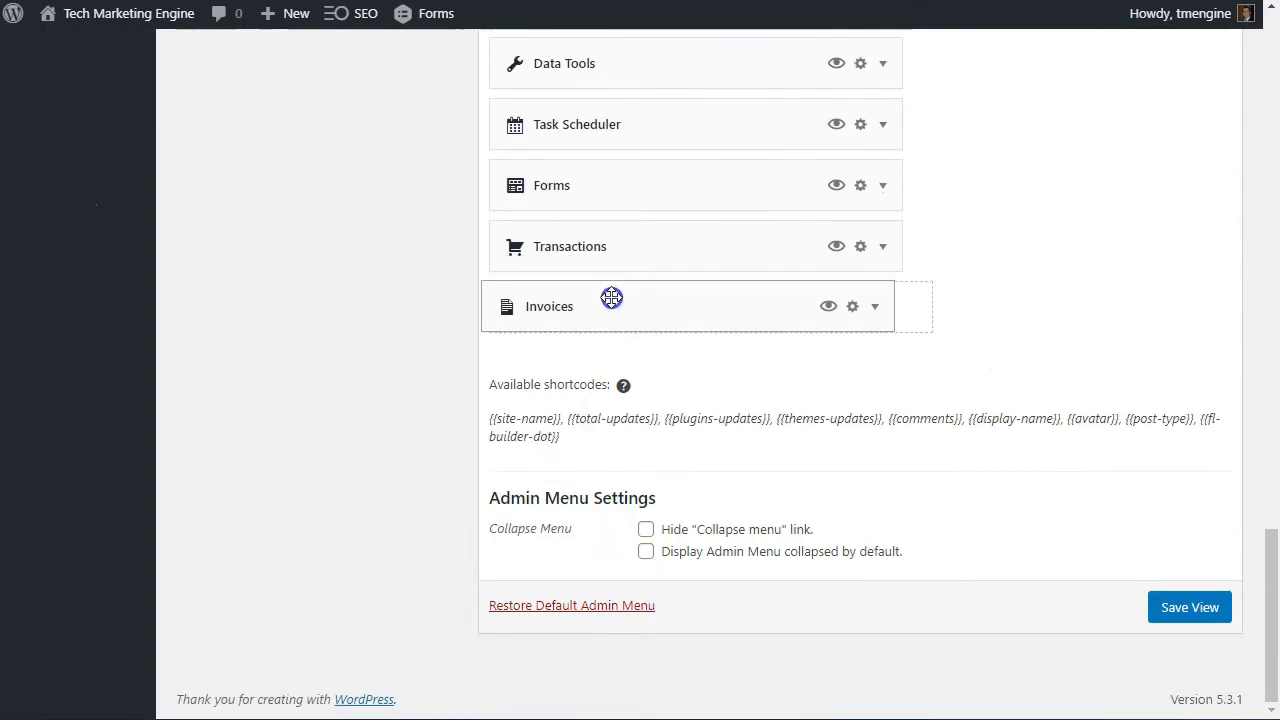
pyautogui.moveTo(611, 297); pyautogui.dragTo(609, 294)
# Step: Move Quotes into the CRM group below Invoices, and place Companies between Invoices and Quotes
pyautogui.scroll(10, 615, 292)
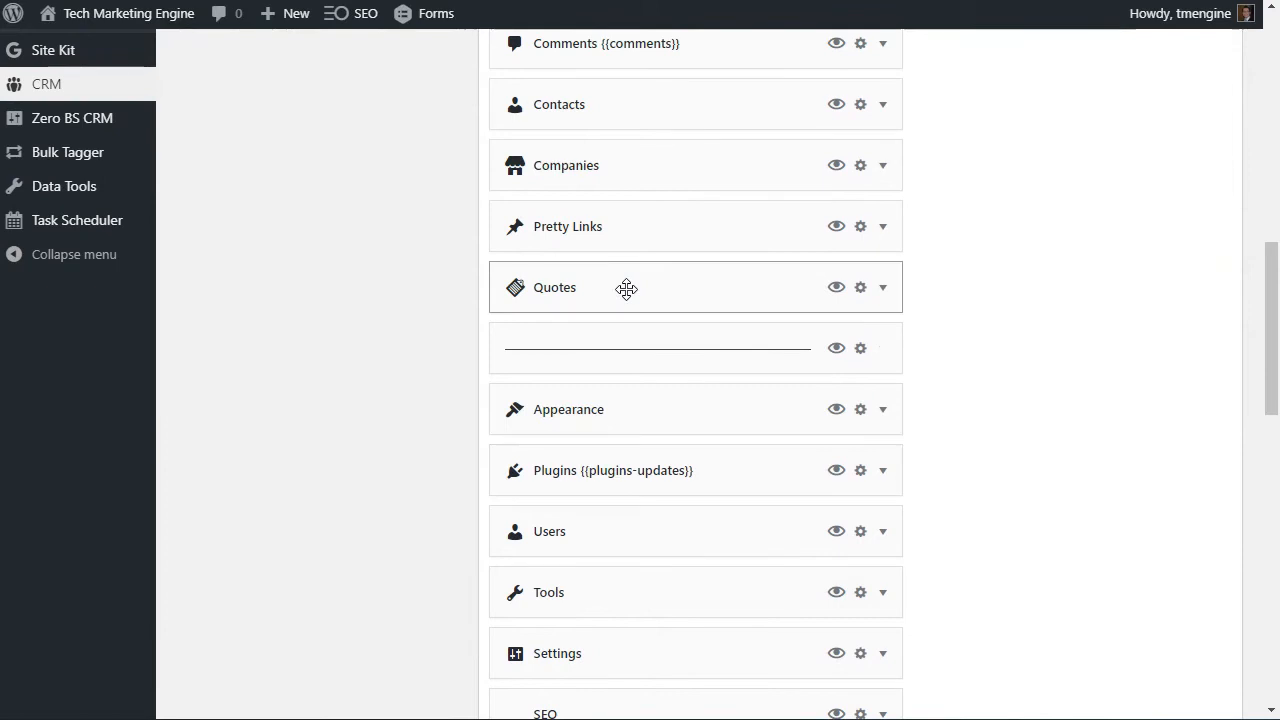
pyautogui.moveTo(647, 522); pyautogui.dragTo(638, 492)
pyautogui.scroll(3, 640, 440)
pyautogui.scroll(5, 640, 440)
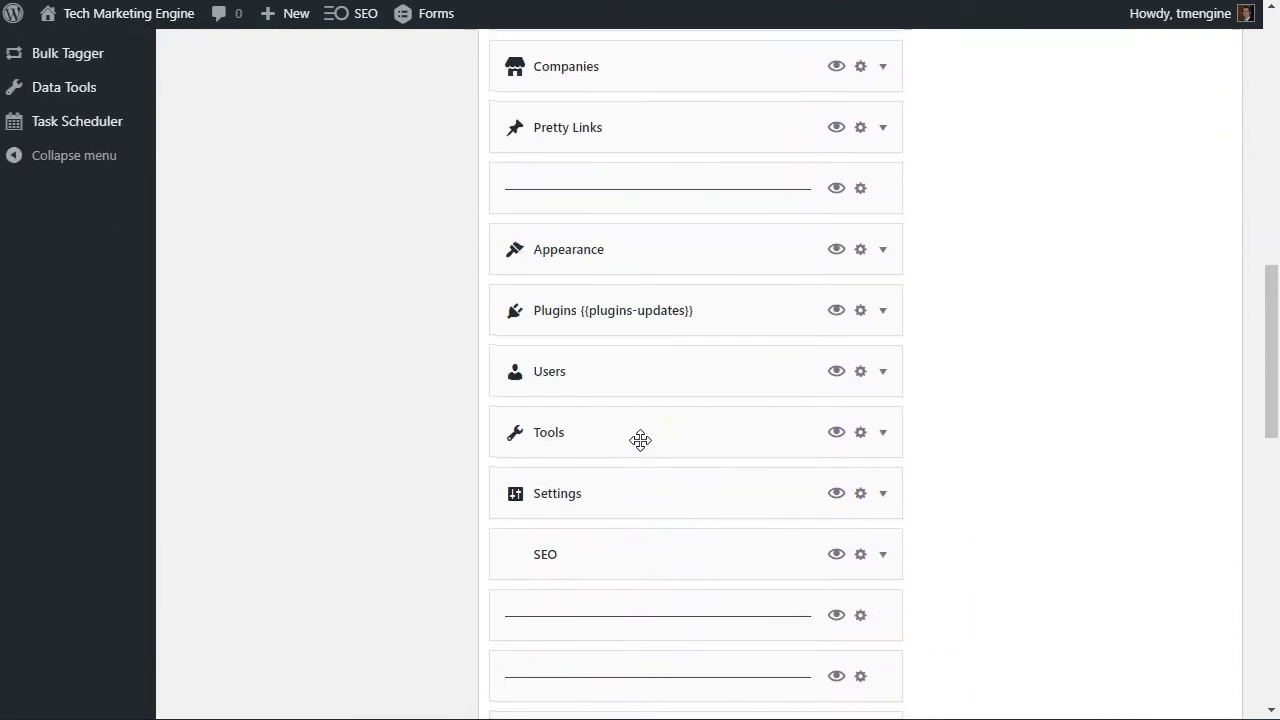
pyautogui.moveTo(616, 559); pyautogui.dragTo(614, 616)
# Step: Move Contacts into the CRM group, beneath Quotes
pyautogui.scroll(8, 615, 600)
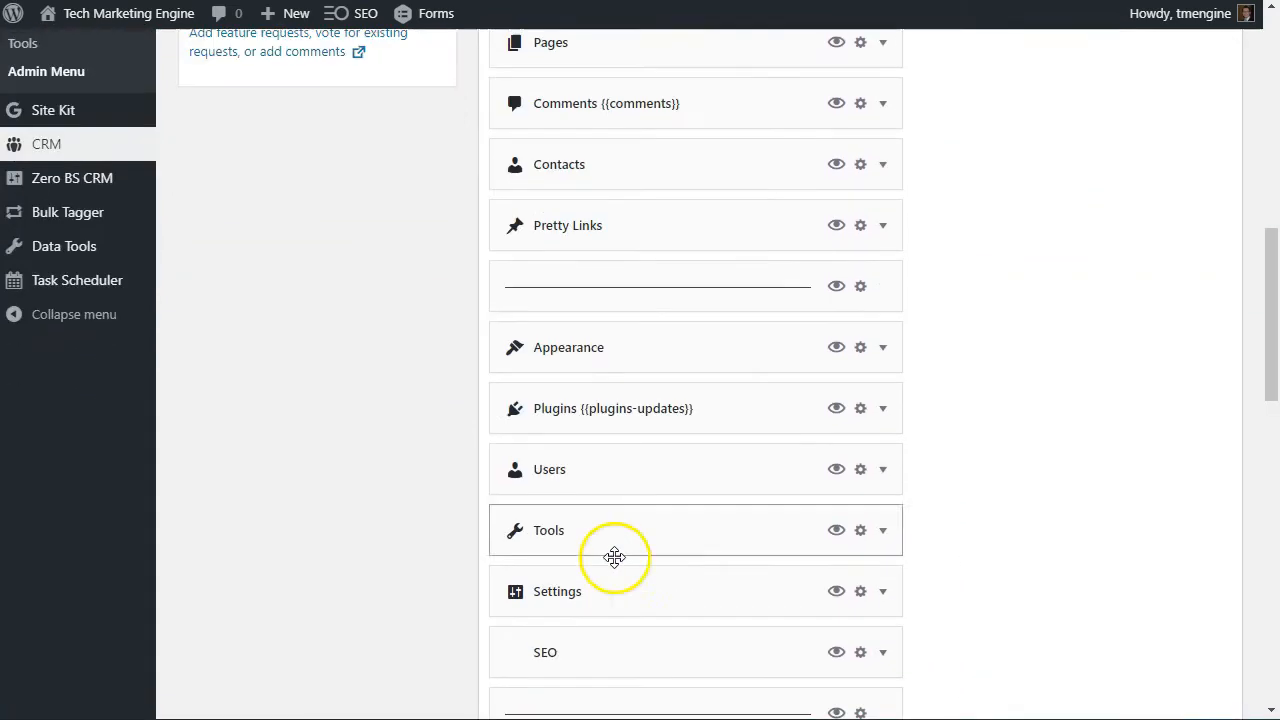
pyautogui.scroll(1, 578, 282)
pyautogui.moveTo(592, 274); pyautogui.dragTo(579, 403)
# Step: Move ZBS Dashboard from the start of the menu list to directly beneath the CRM heading
pyautogui.scroll(5, 605, 400)
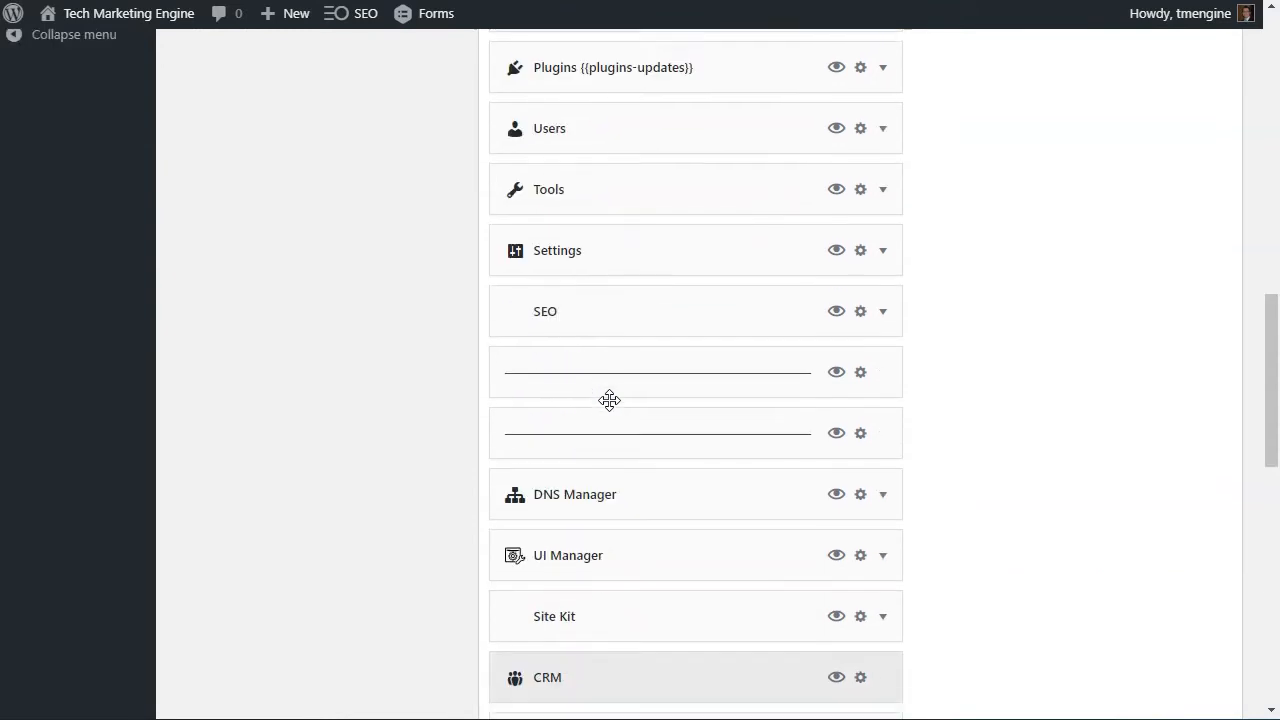
pyautogui.scroll(6, 609, 400)
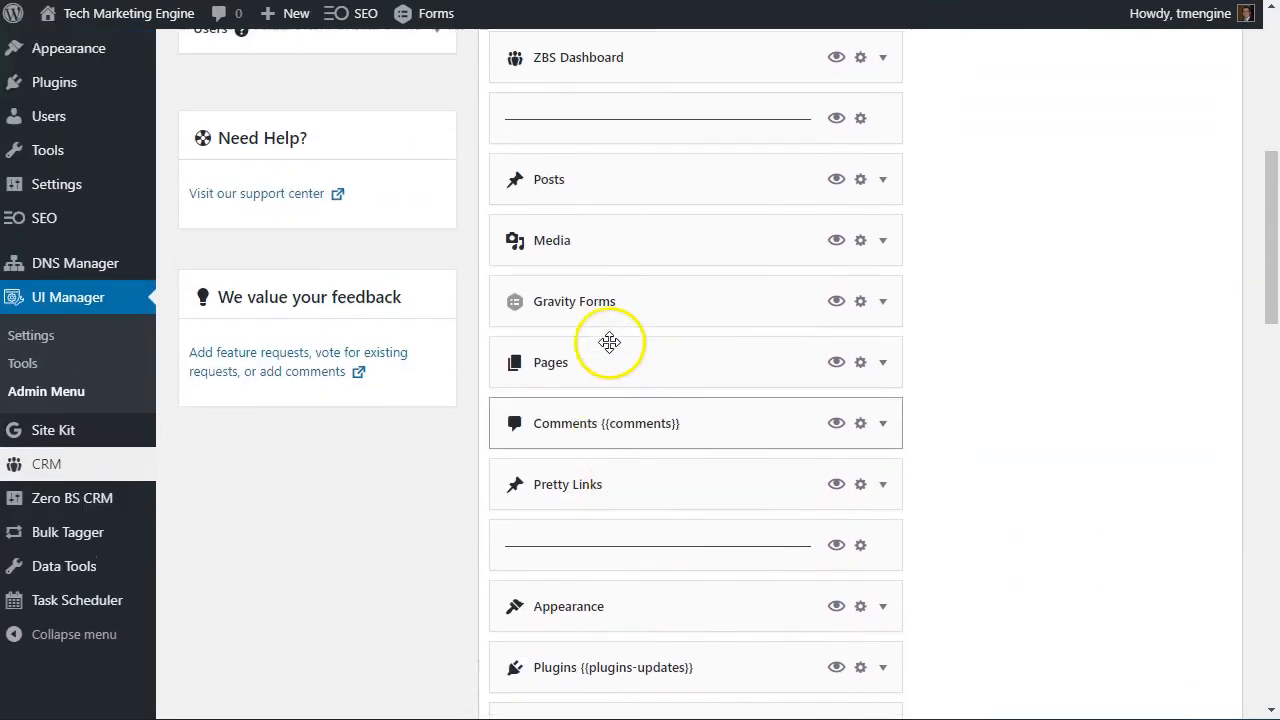
pyautogui.scroll(1, 609, 342)
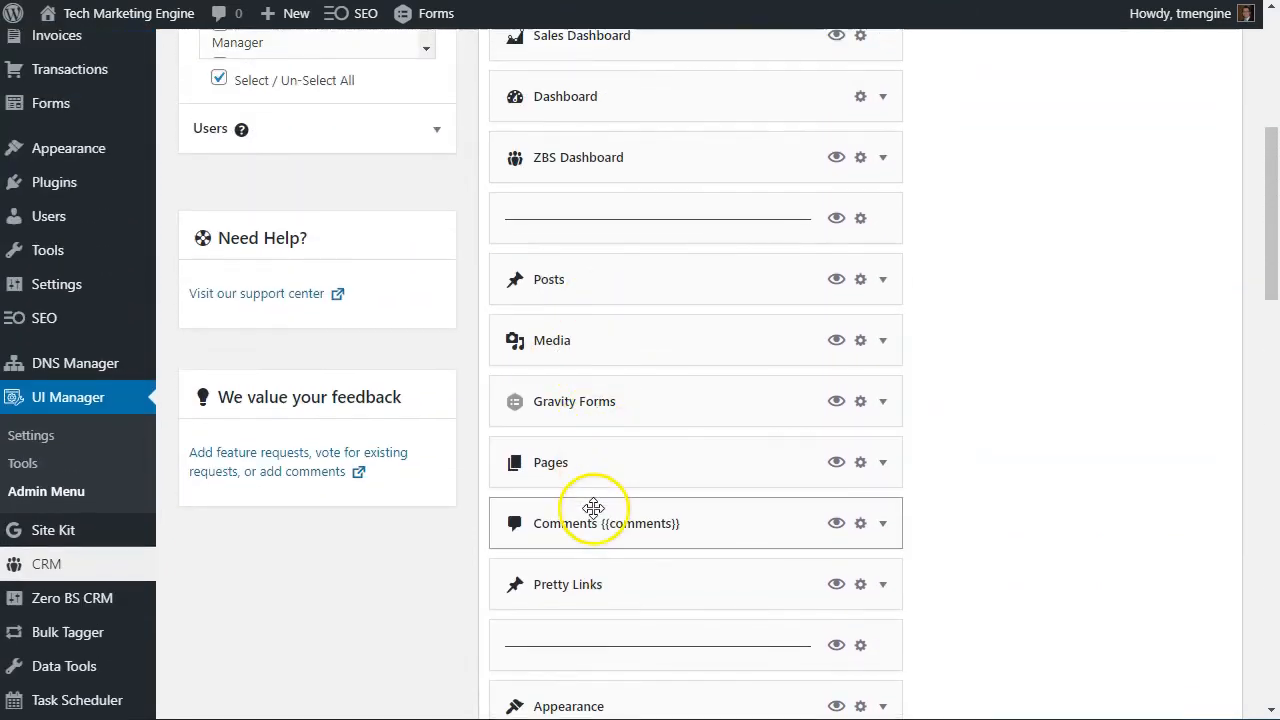
pyautogui.scroll(1, 580, 470)
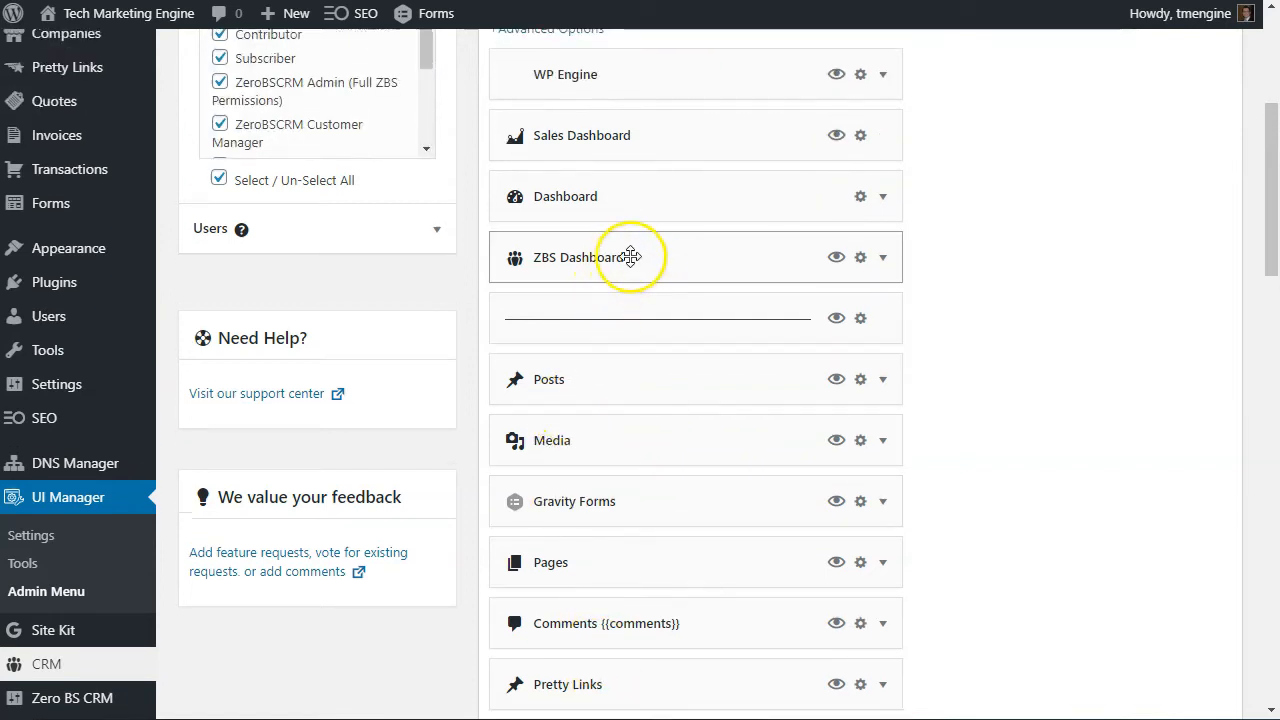
pyautogui.scroll(-12, 679, 316)
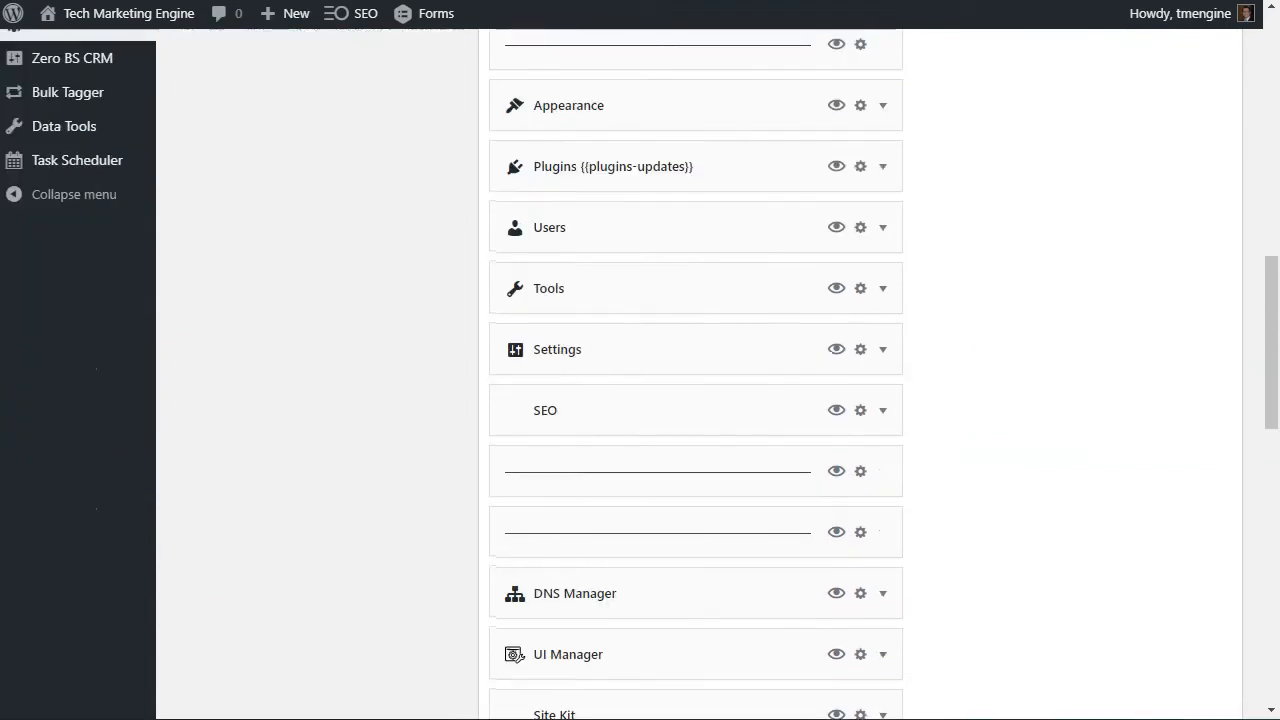
pyautogui.moveTo(676, 716); pyautogui.dragTo(672, 188)
pyautogui.moveTo(670, 100); pyautogui.dragTo(794, 197)
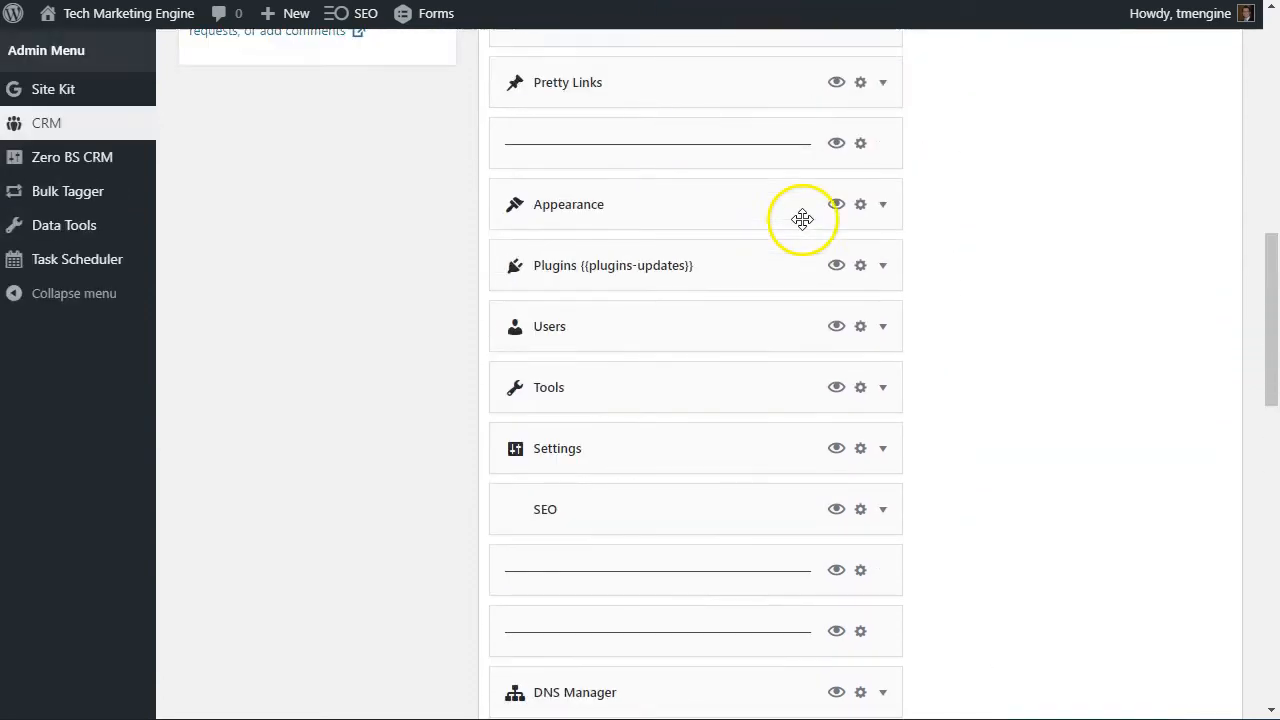
# Step: Move Sales Dashboard into the CRM group, between ZBS Dashboard and Zero BS CRM
pyautogui.scroll(-3, 752, 403)
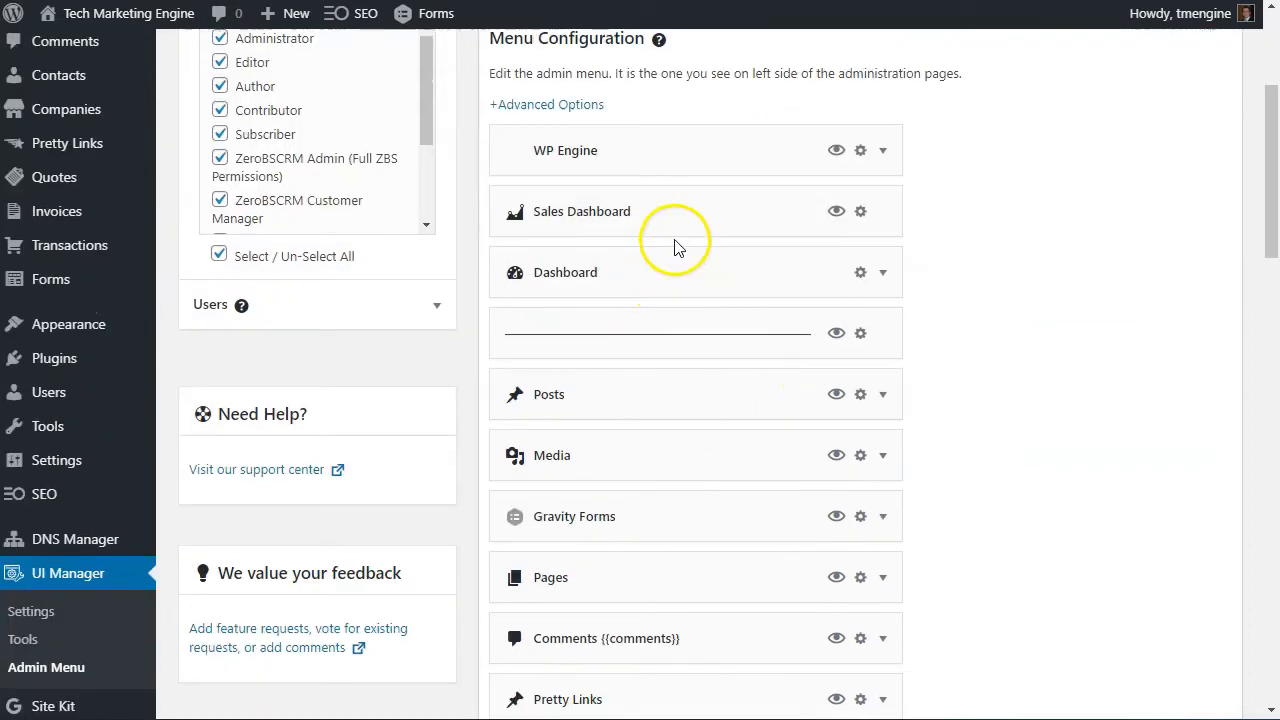
pyautogui.scroll(-12, 689, 251)
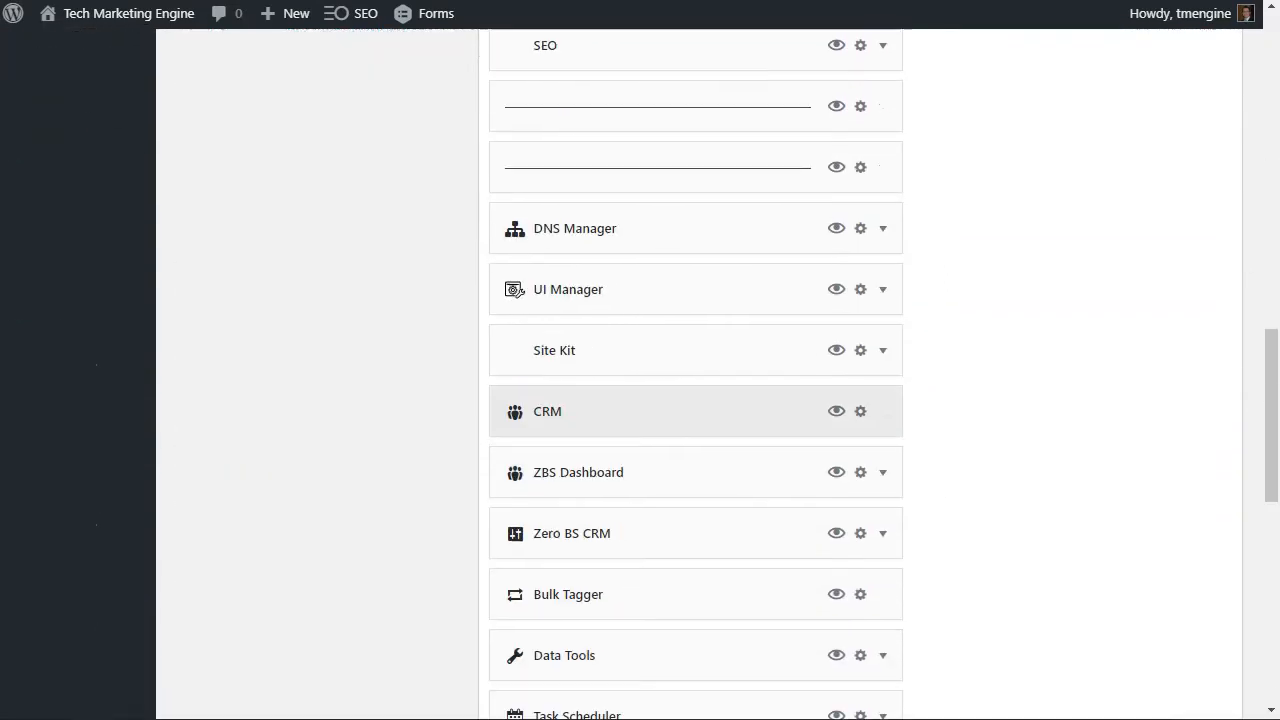
pyautogui.moveTo(600, 140); pyautogui.dragTo(666, 311)
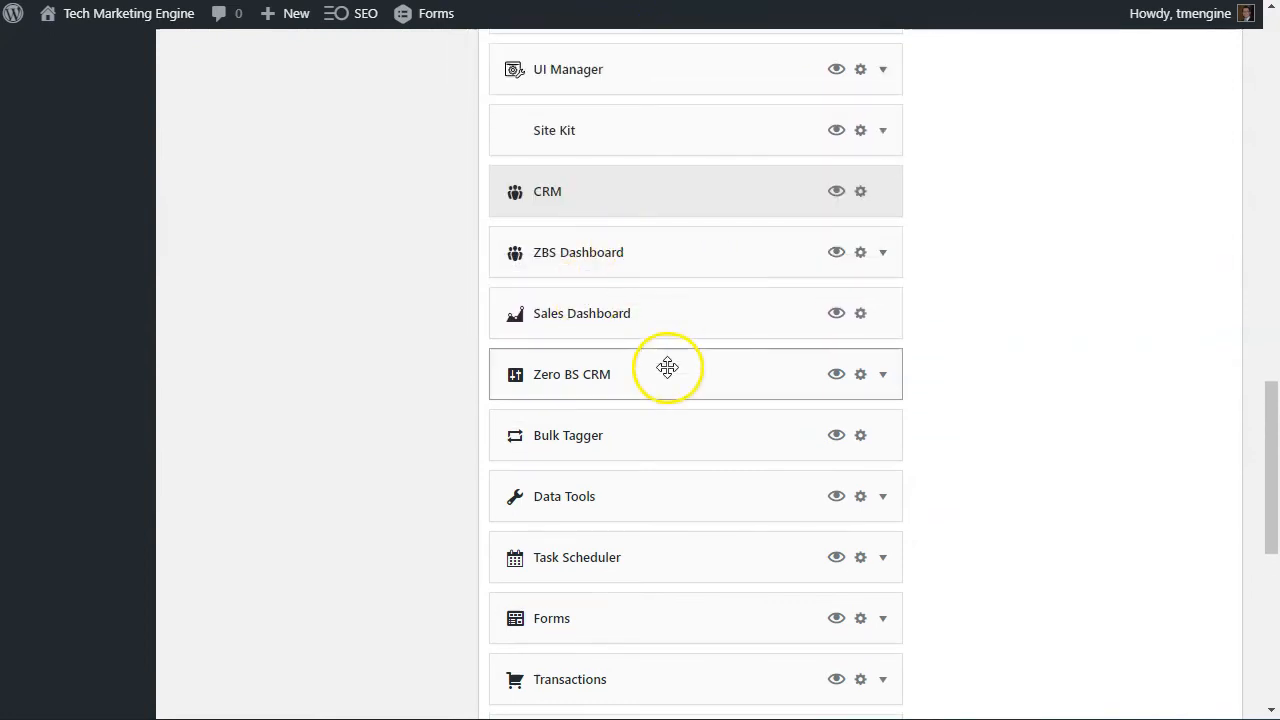
# Step: Expand Data Tools, nest Bulk Tagger as its first submenu item, and collapse Data Tools again
pyautogui.scroll(-1, 667, 368)
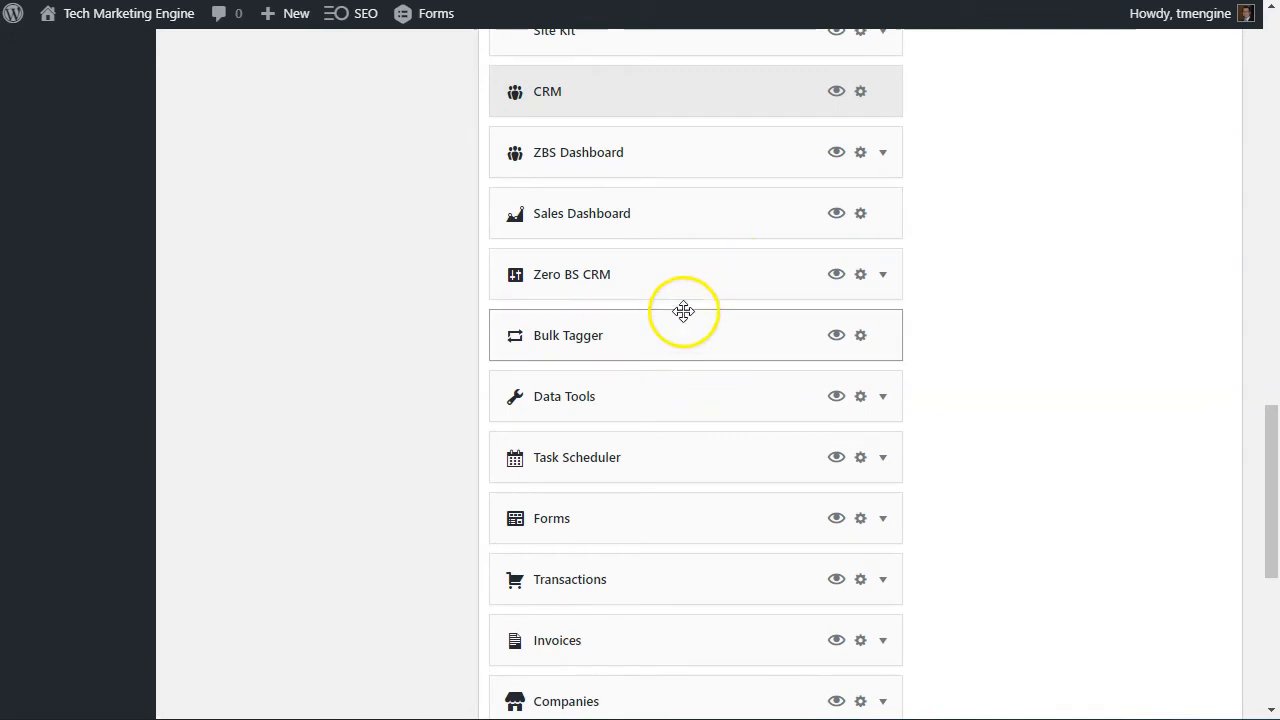
pyautogui.scroll(-1, 678, 315)
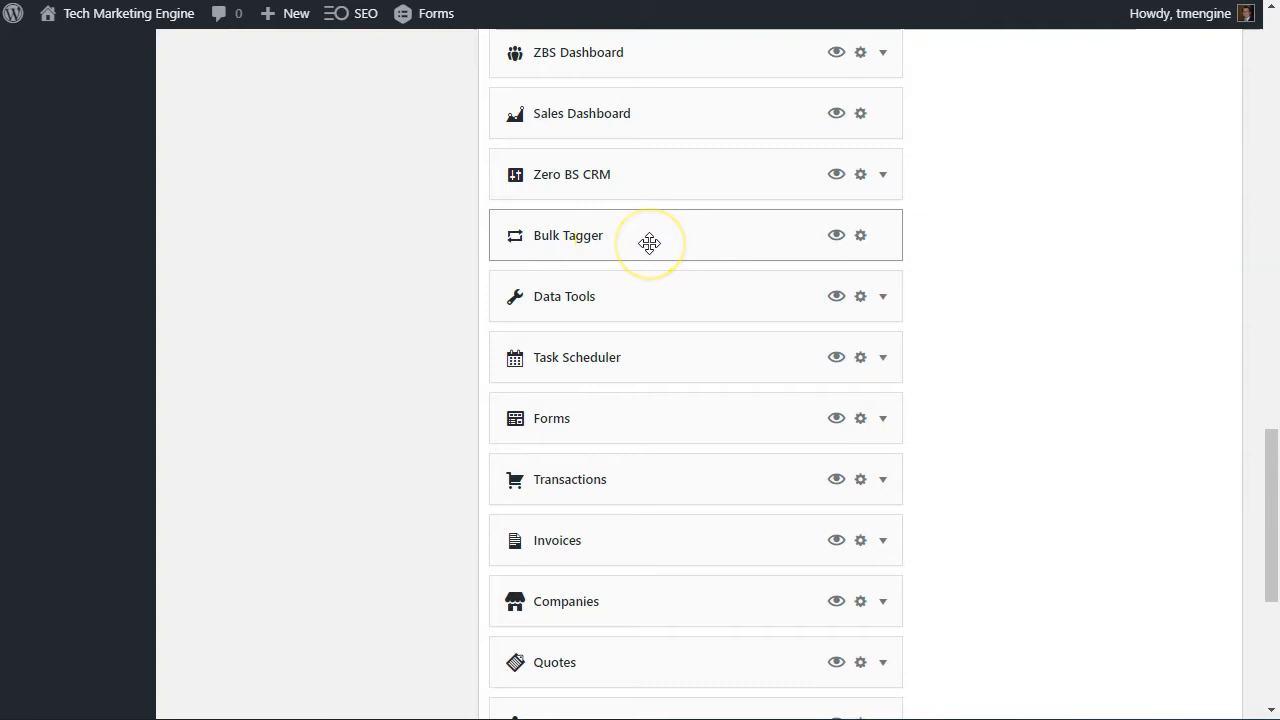
pyautogui.scroll(1, 637, 273)
pyautogui.scroll(-1, 637, 273)
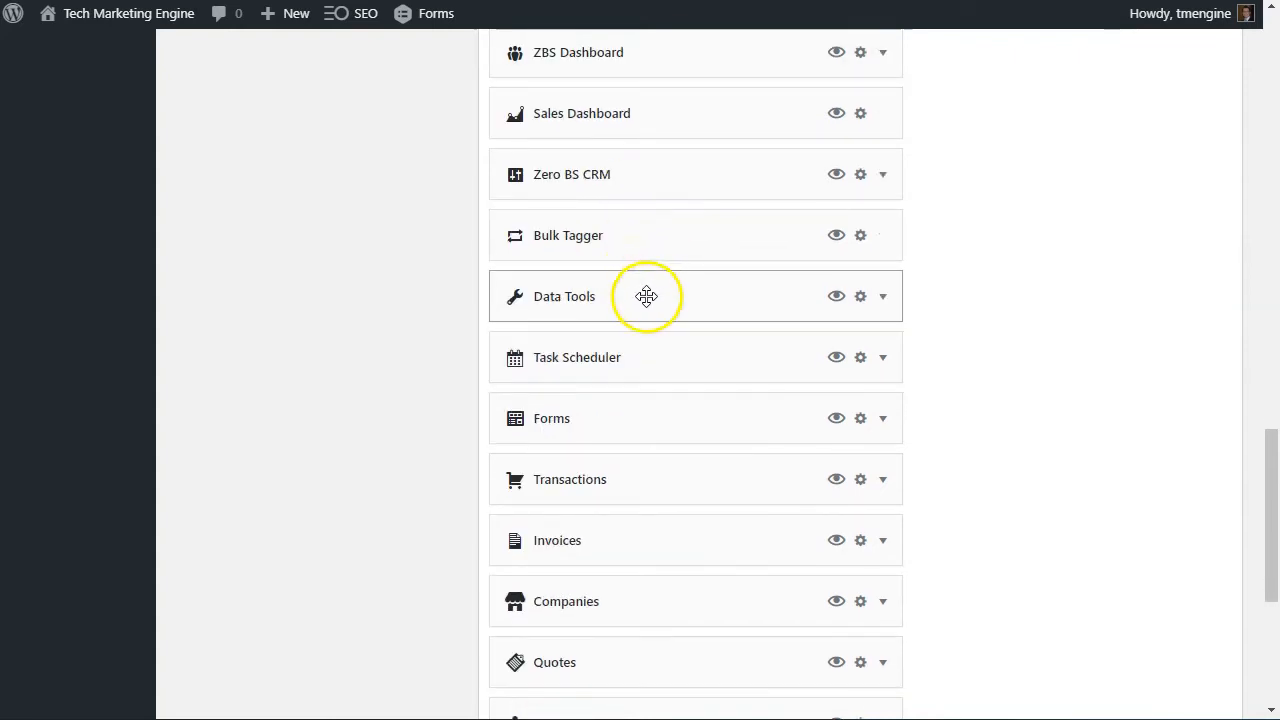
pyautogui.click(884, 299)
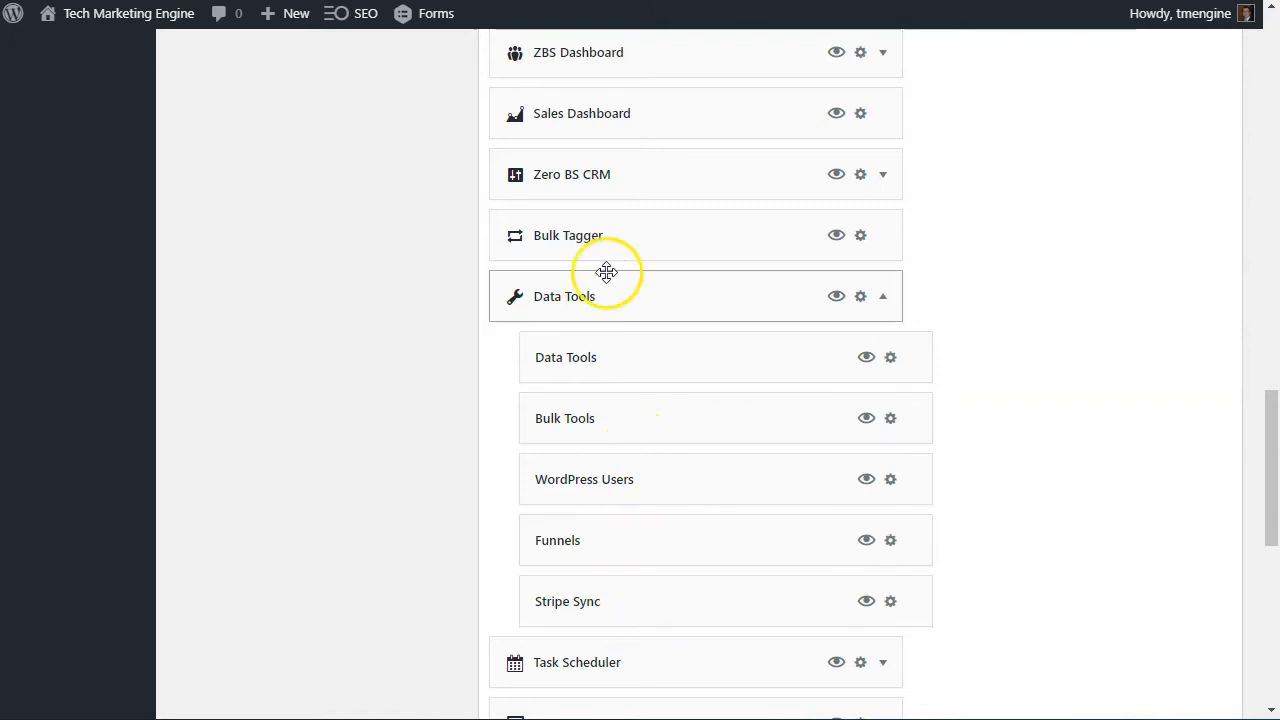
pyautogui.moveTo(643, 243); pyautogui.dragTo(670, 301)
pyautogui.click(882, 237)
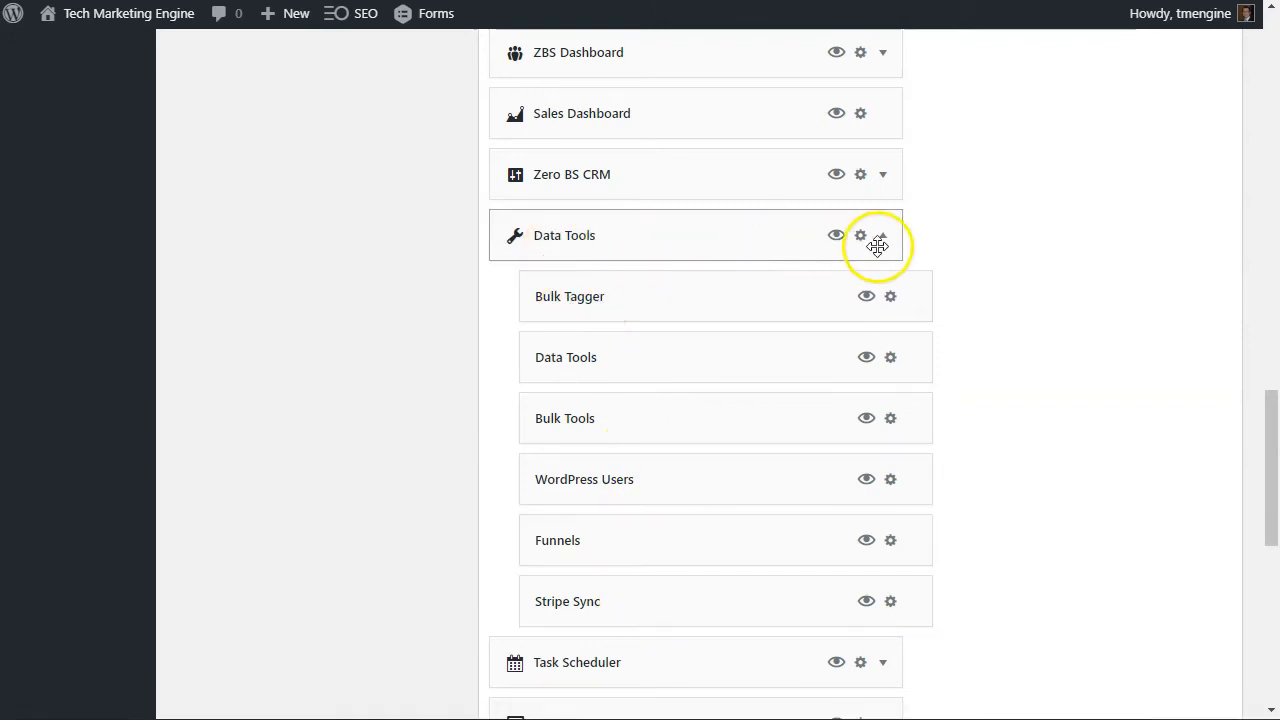
# Step: Review the order of the CRM group and expand Contacts, Quotes and Companies to examine their submenu items
pyautogui.scroll(1, 610, 220)
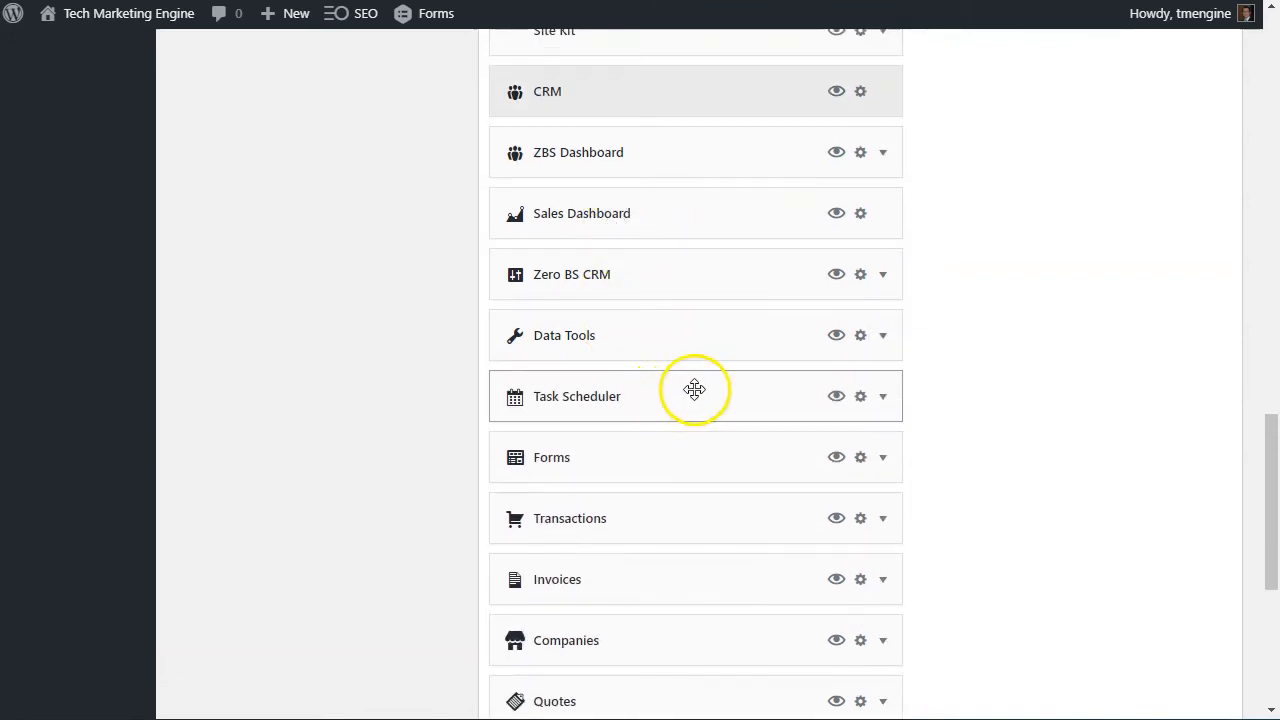
pyautogui.scroll(-2, 693, 392)
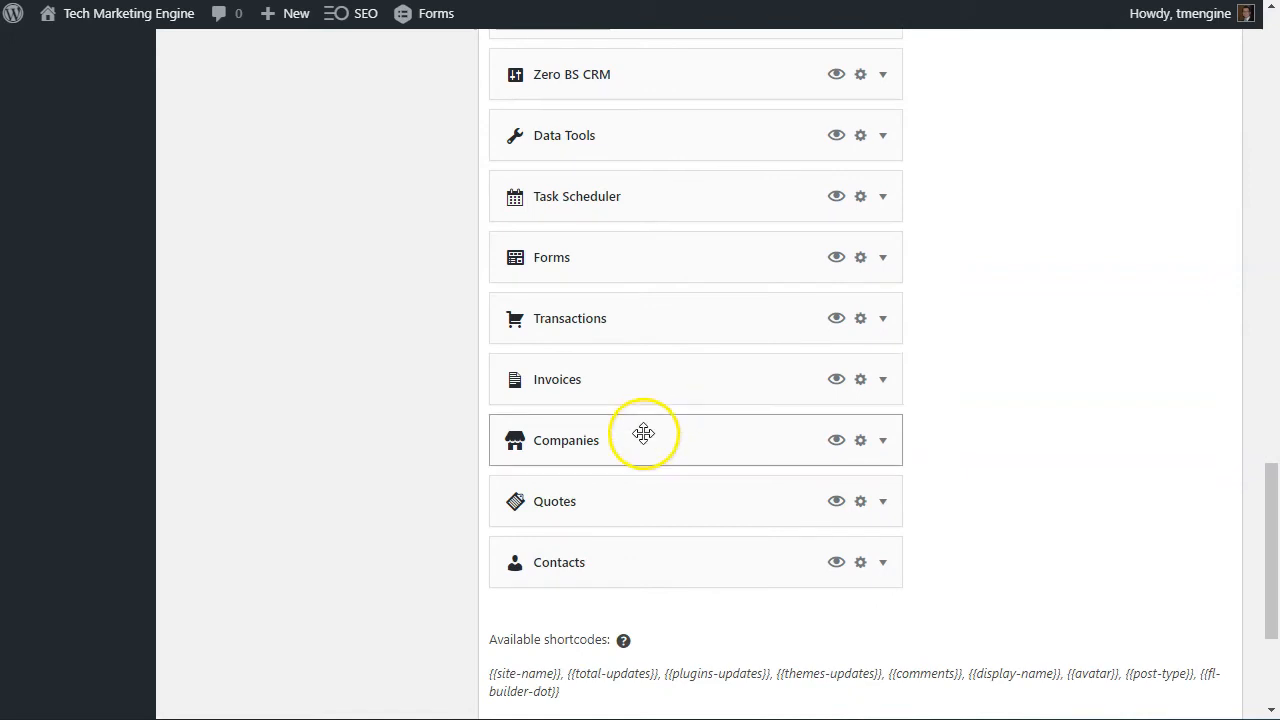
pyautogui.scroll(1, 623, 519)
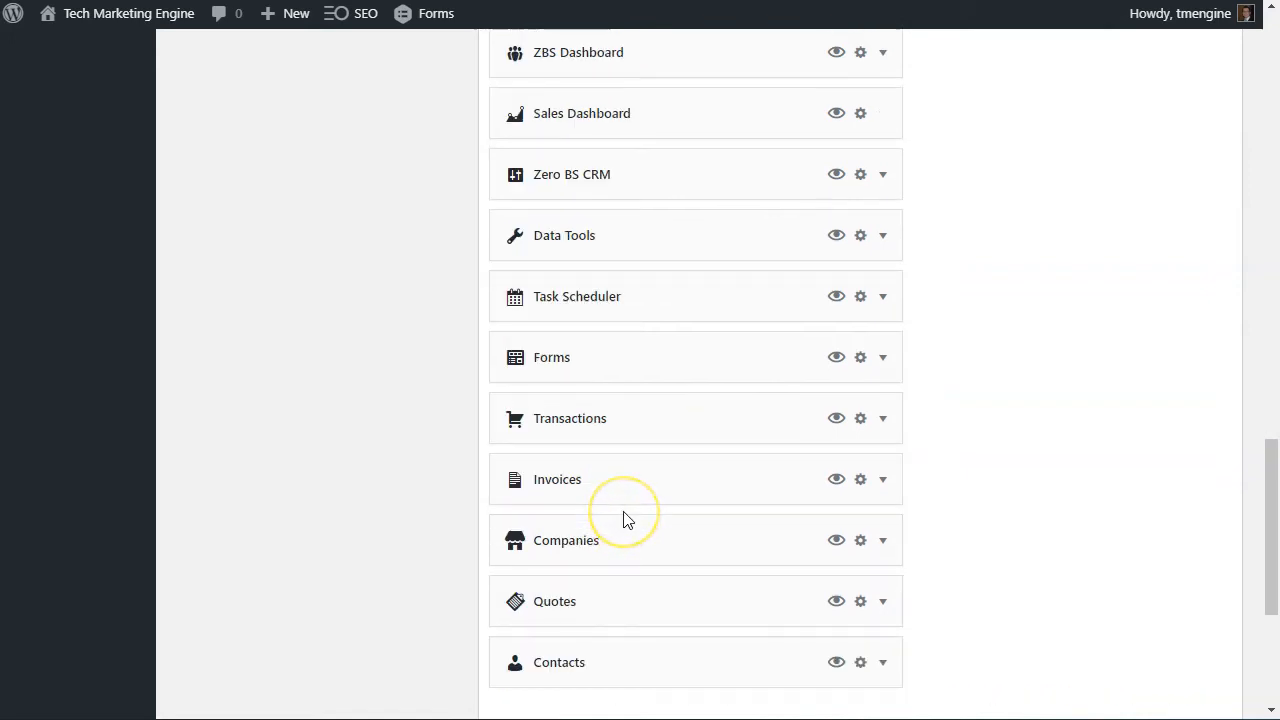
pyautogui.scroll(2, 623, 519)
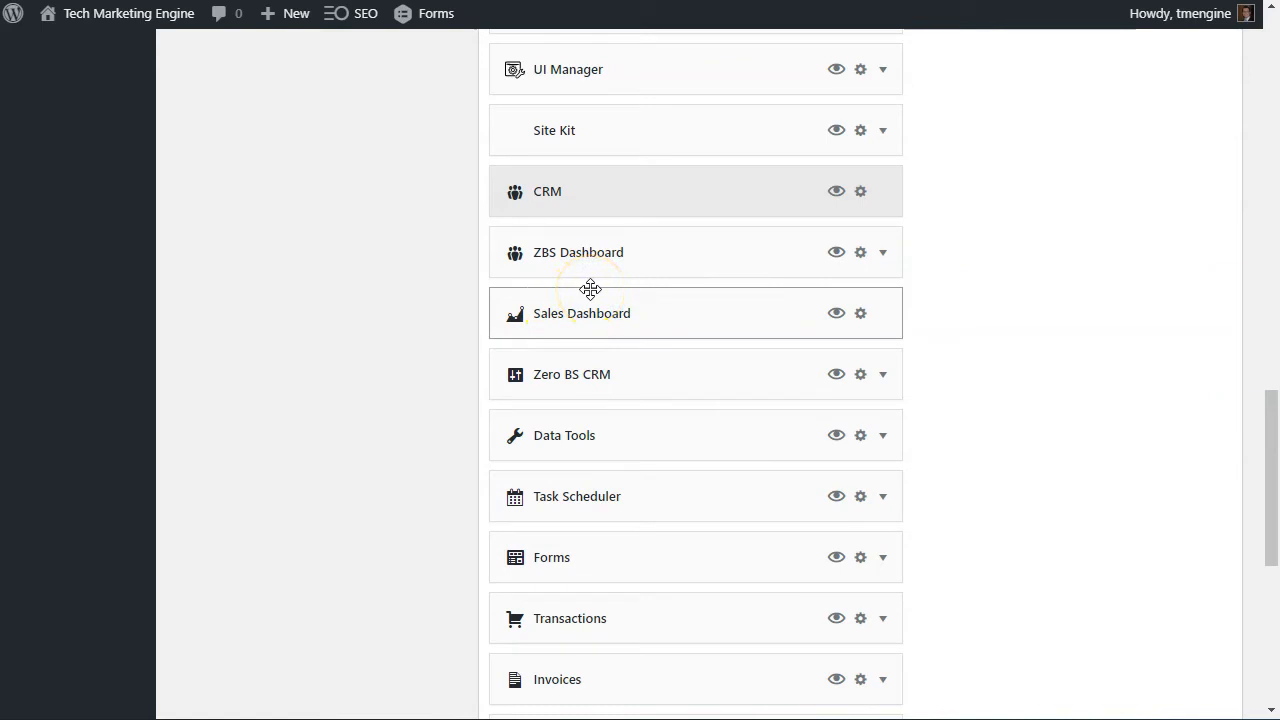
pyautogui.scroll(-2, 594, 300)
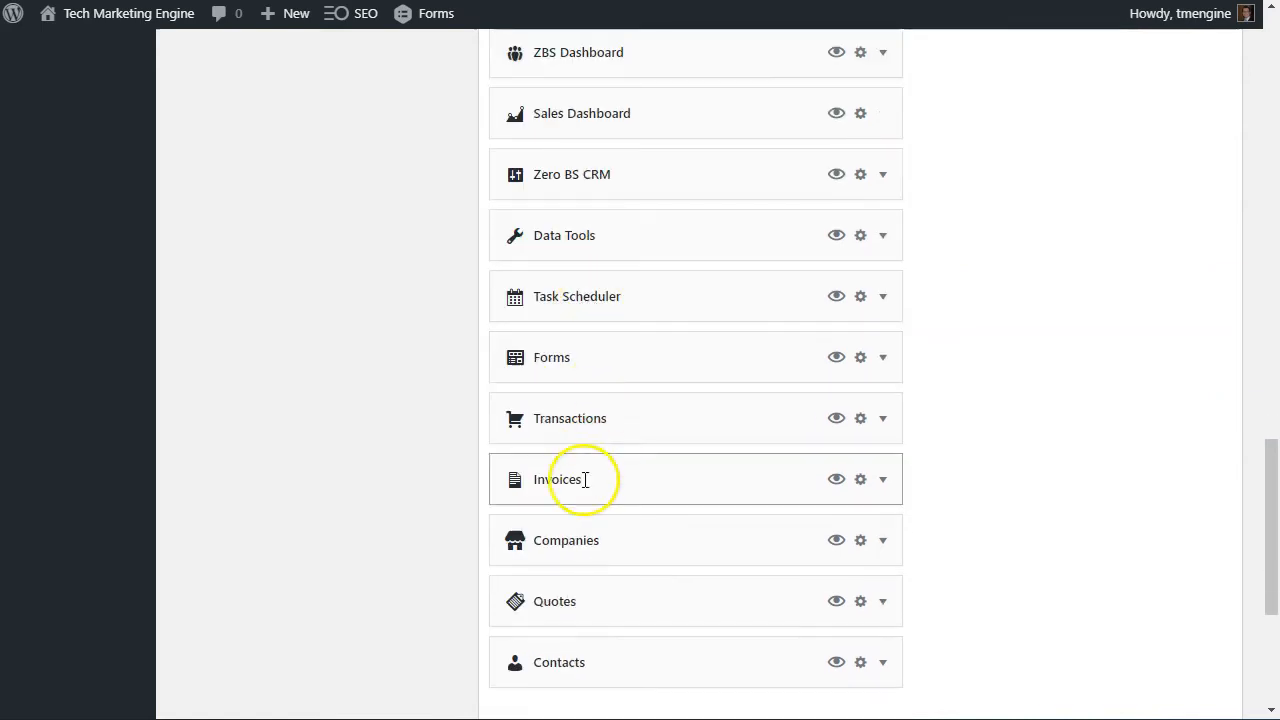
pyautogui.click(879, 660)
pyautogui.scroll(-1, 859, 664)
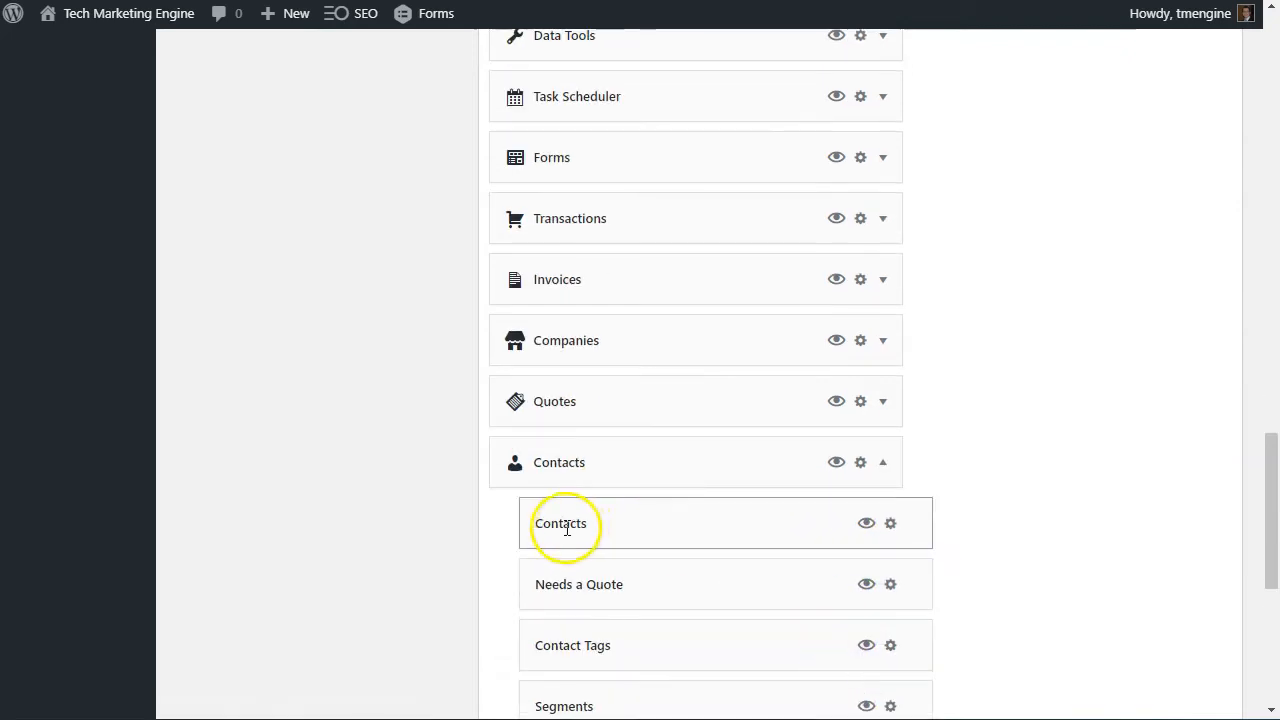
pyautogui.scroll(-2, 551, 574)
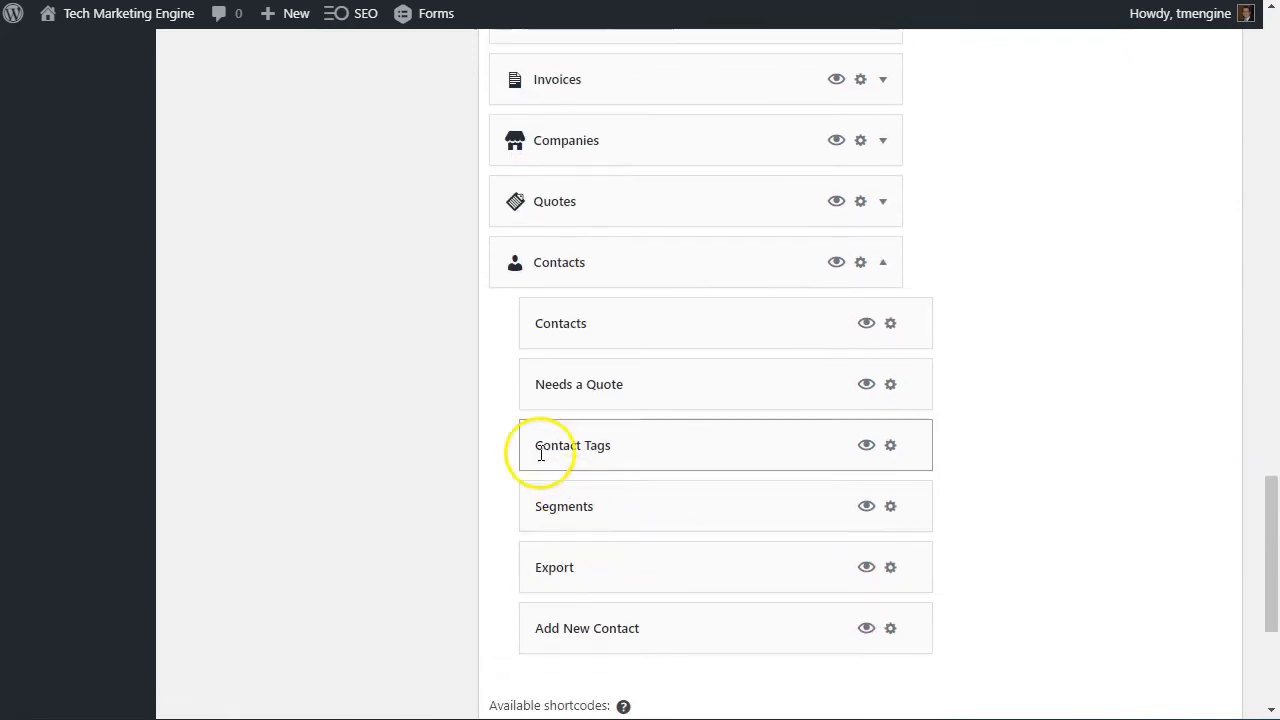
pyautogui.click(883, 204)
pyautogui.click(883, 140)
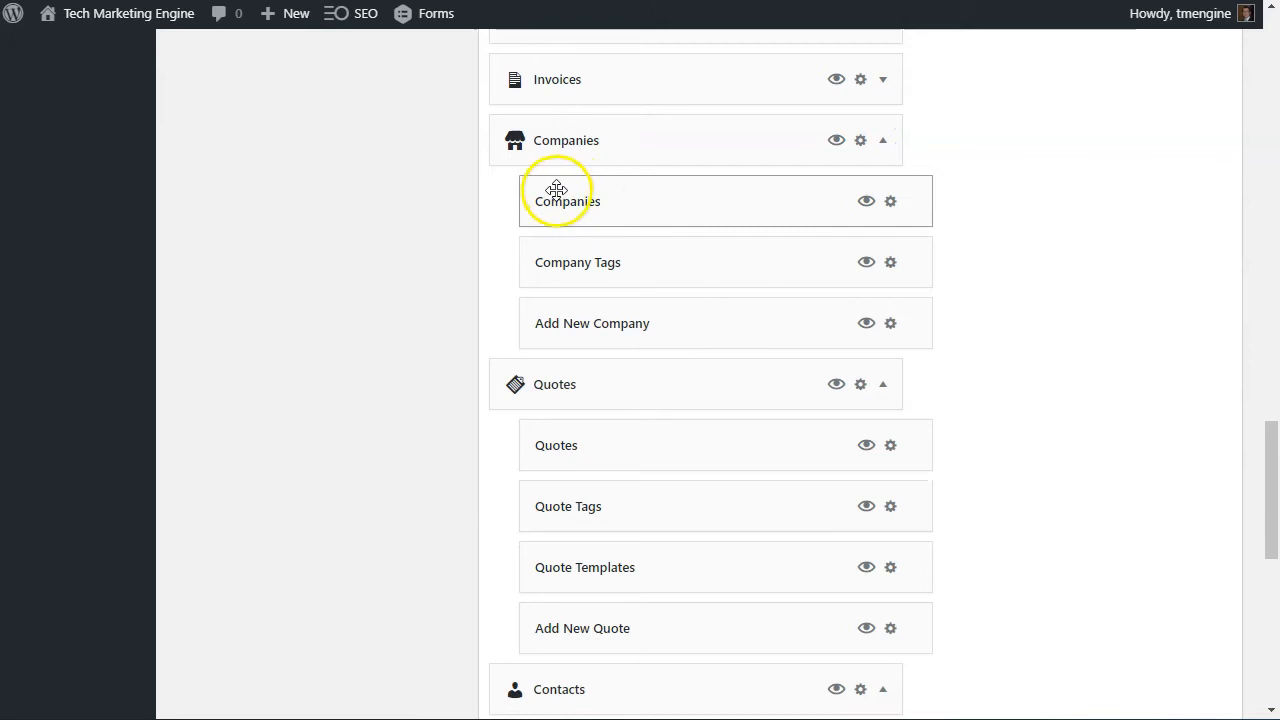
pyautogui.scroll(20, 556, 190)
pyautogui.scroll(-3, 347, 258)
pyautogui.scroll(9, 347, 258)
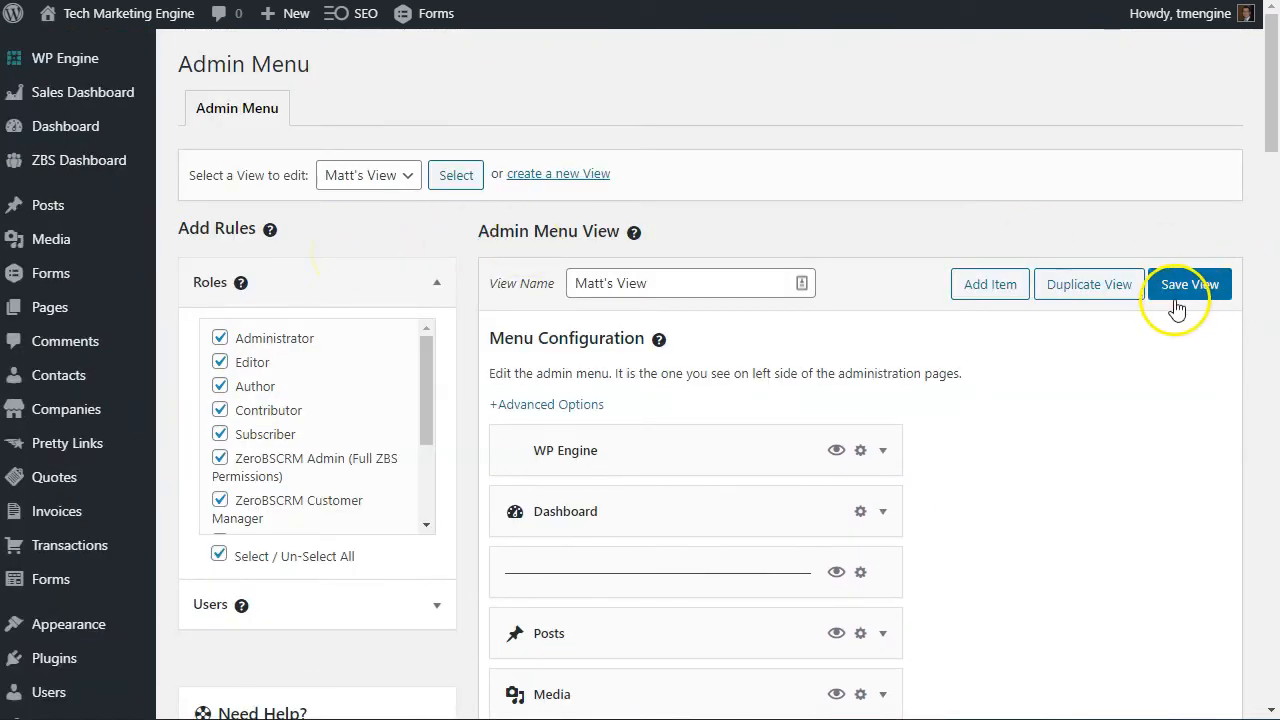
# Step: Expand Invoices and Transactions in the CRM group to examine their submenu items
pyautogui.scroll(-20, 1163, 357)
pyautogui.scroll(5, 794, 366)
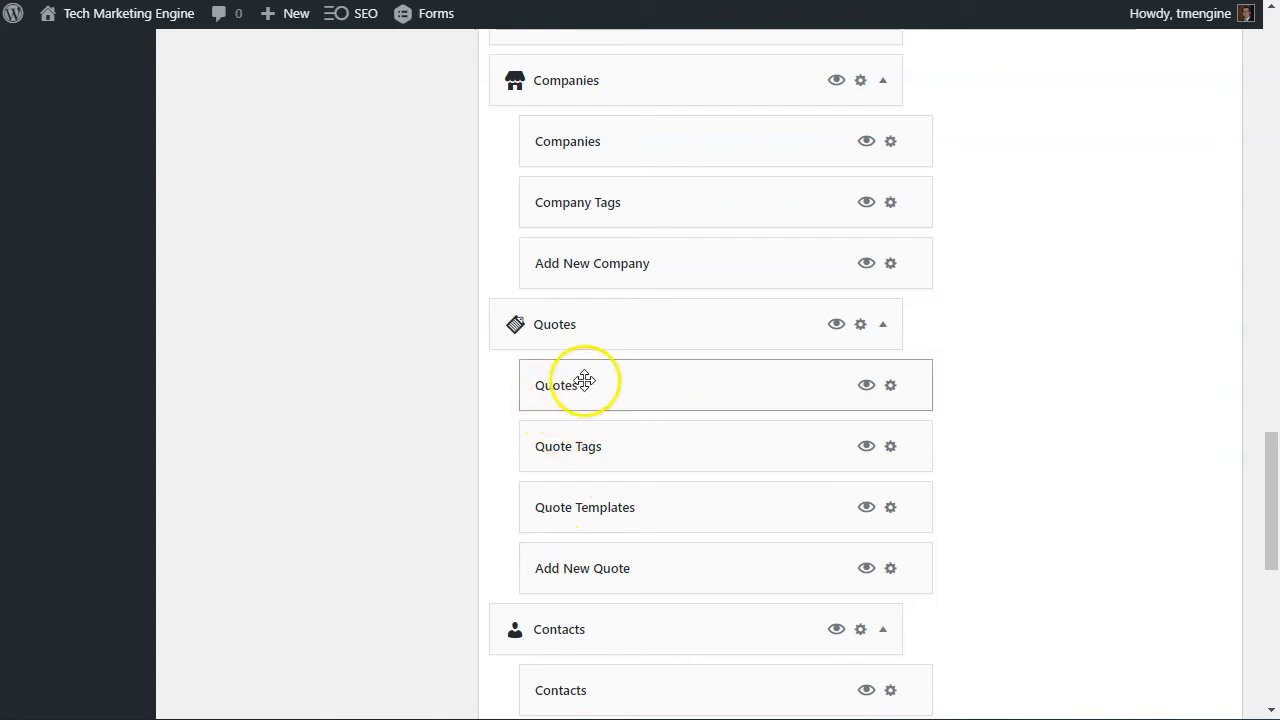
pyautogui.scroll(2, 596, 385)
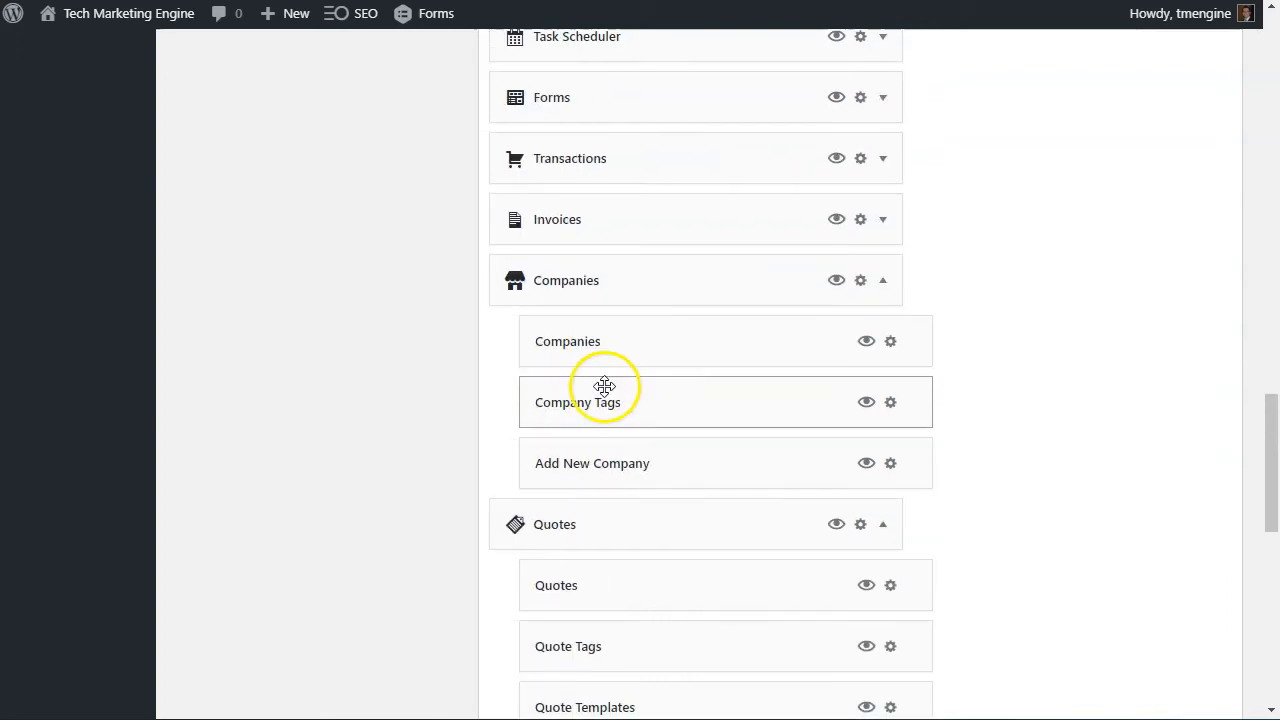
pyautogui.click(884, 222)
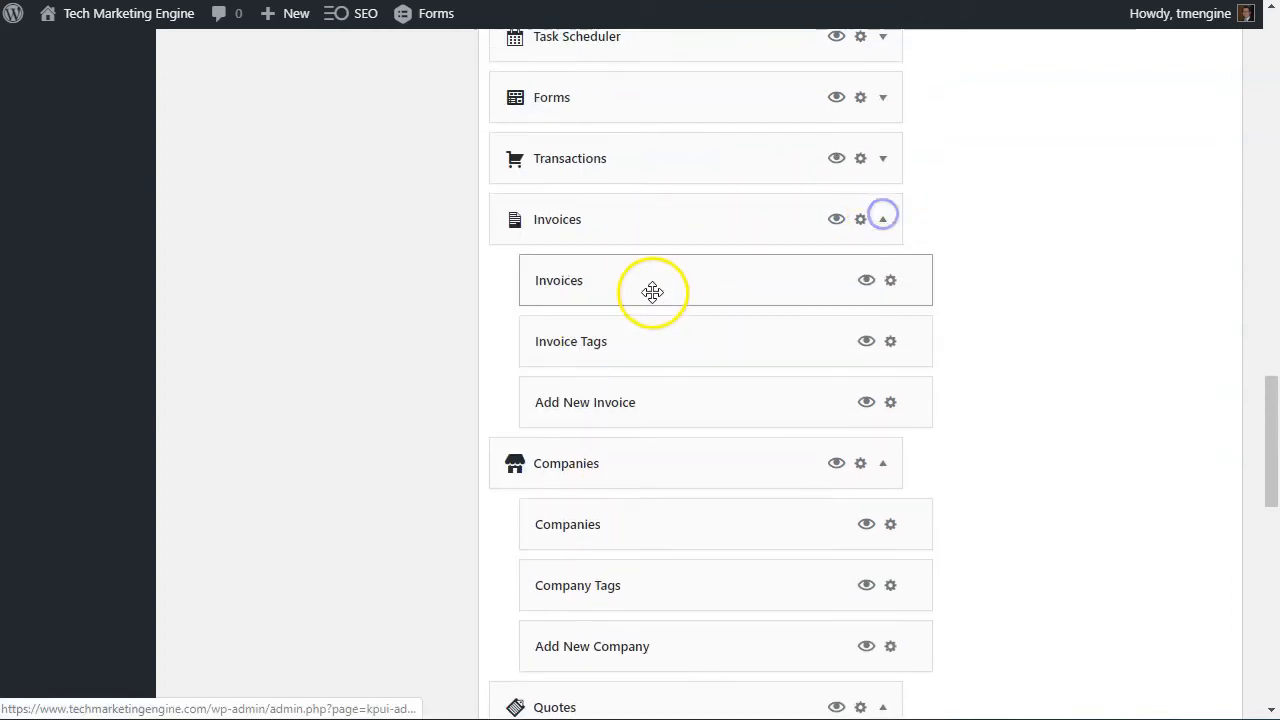
pyautogui.scroll(1, 896, 280)
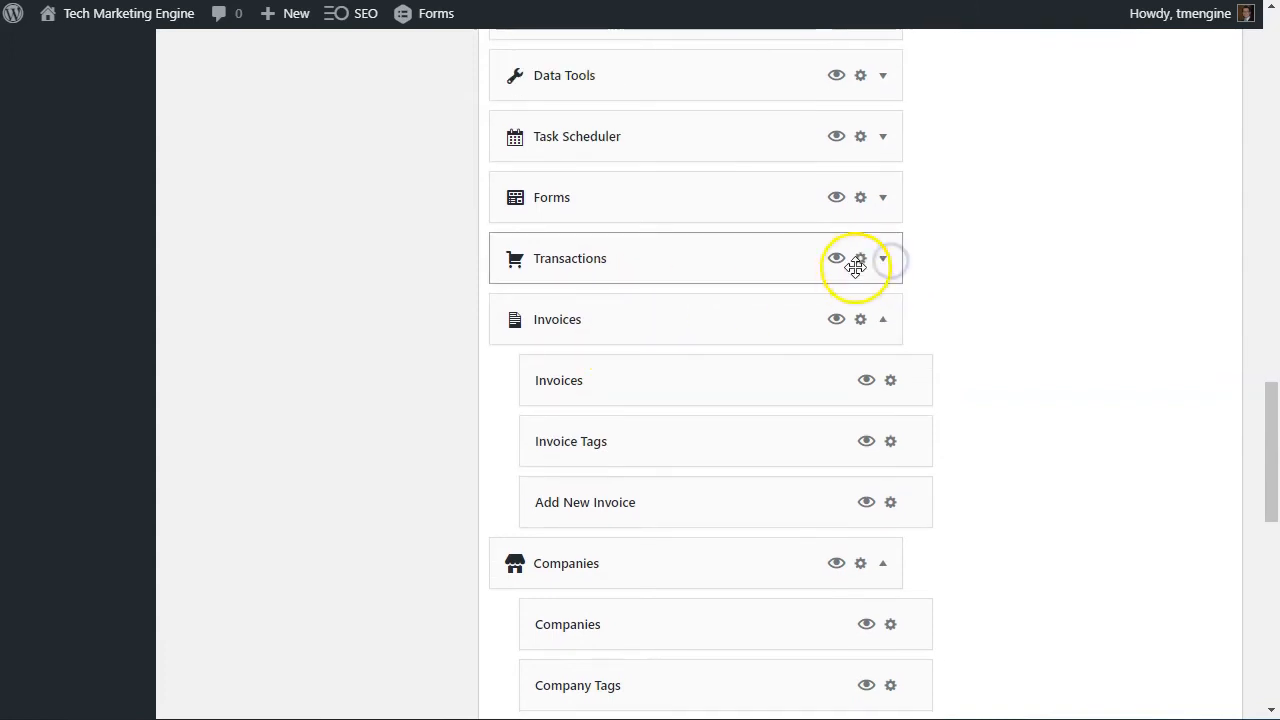
pyautogui.click(886, 259)
# Step: Examine the submenu items of Zero BS CRM and ZBS Dashboard, collapsing each one again
pyautogui.scroll(1, 650, 285)
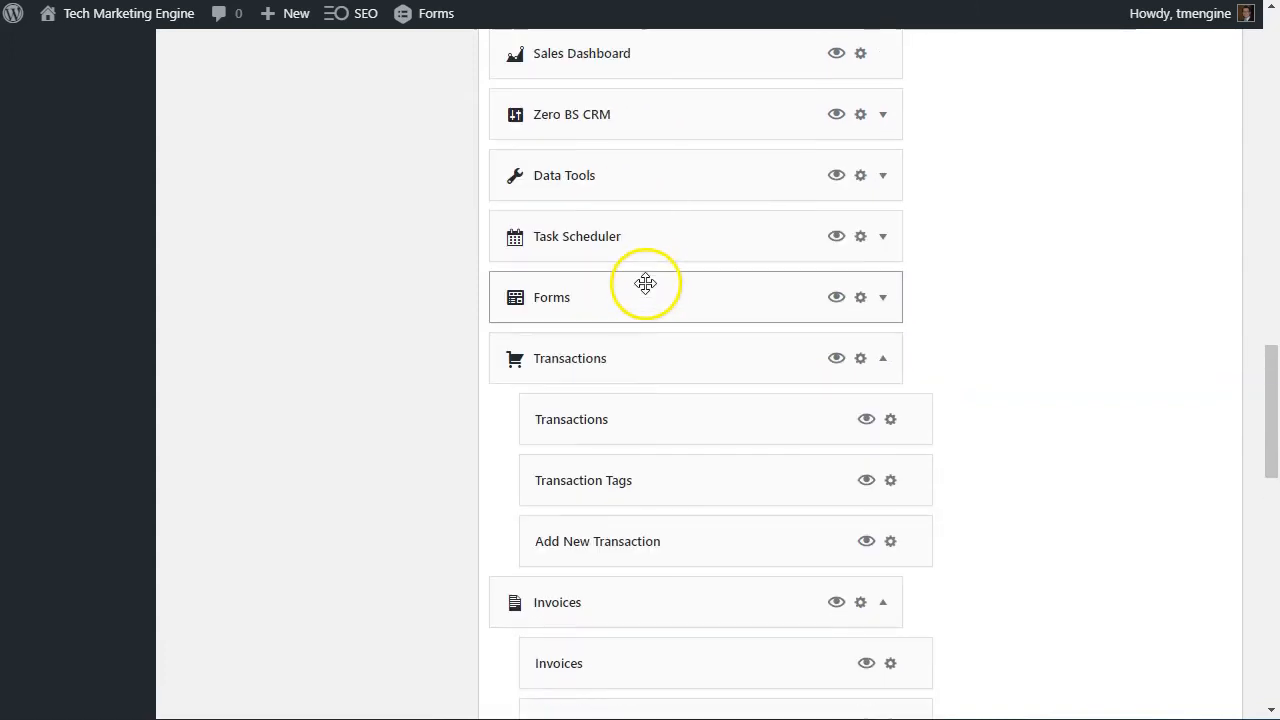
pyautogui.scroll(1, 751, 271)
pyautogui.scroll(1, 646, 251)
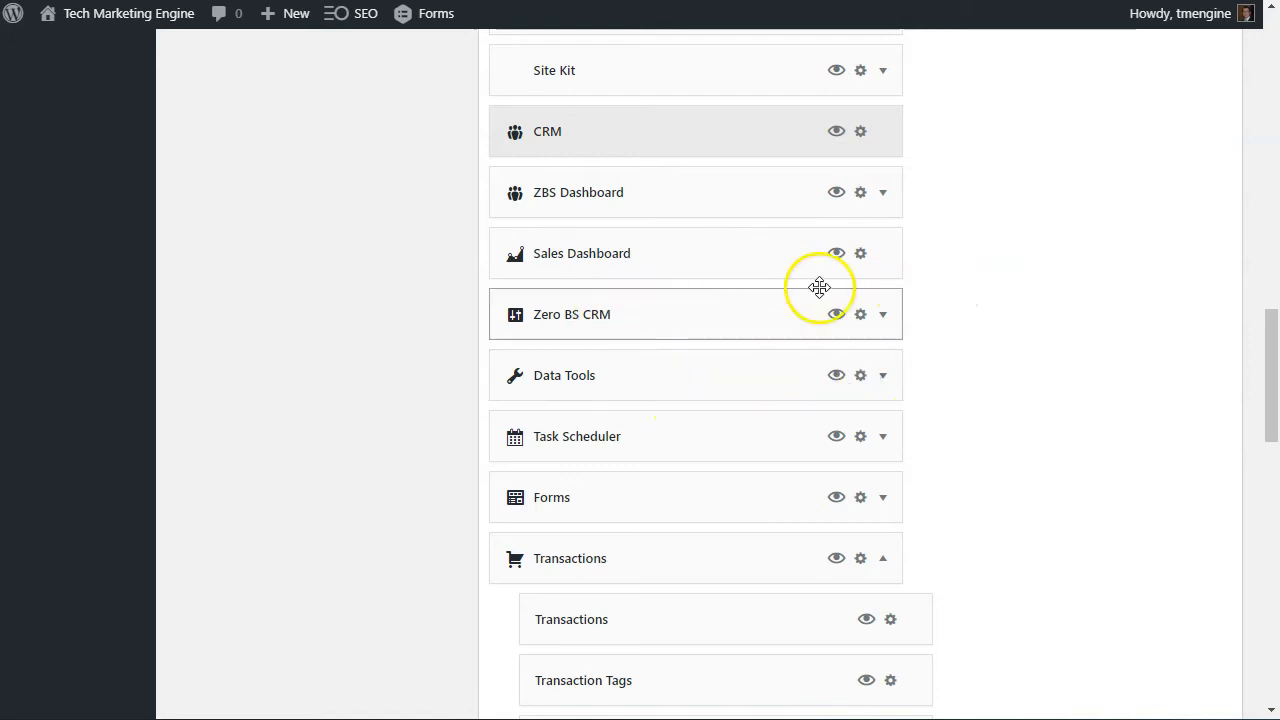
pyautogui.click(884, 316)
pyautogui.click(884, 316)
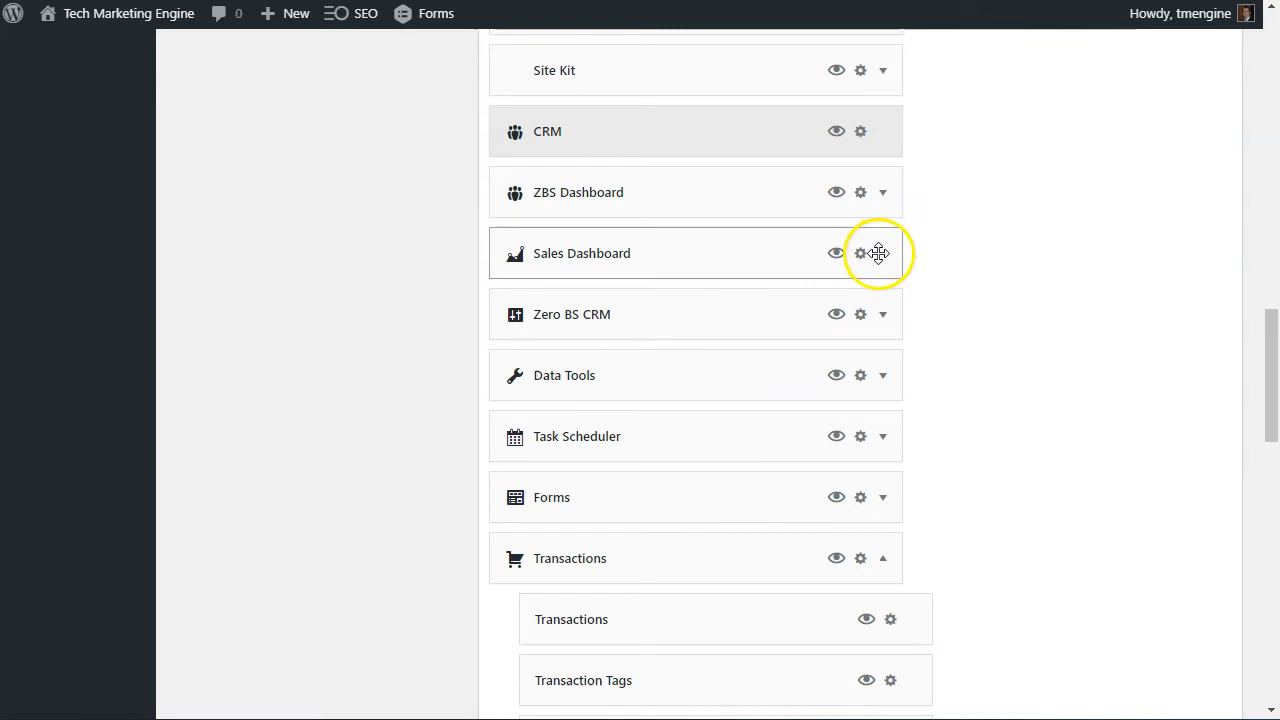
pyautogui.click(884, 195)
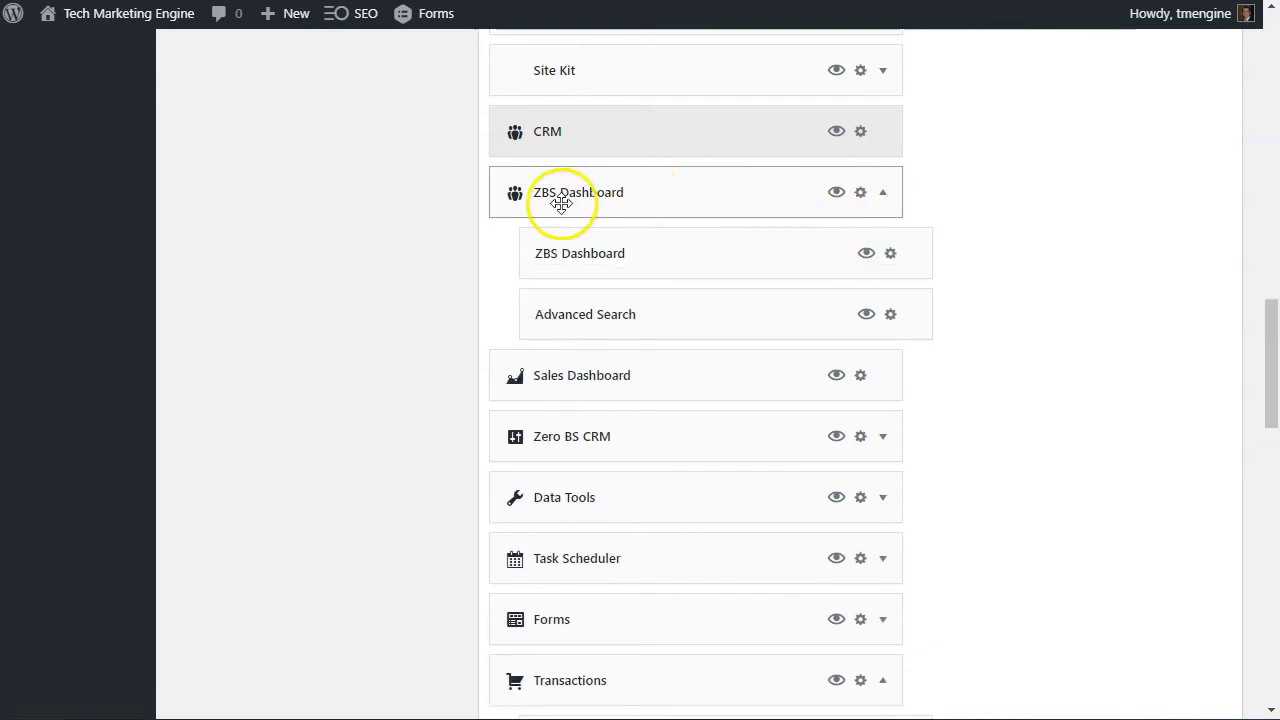
pyautogui.click(884, 194)
# Step: Change the ZBS Dashboard menu icon to the sliders icon used by Zero BS CRM
pyautogui.scroll(-2, 712, 197)
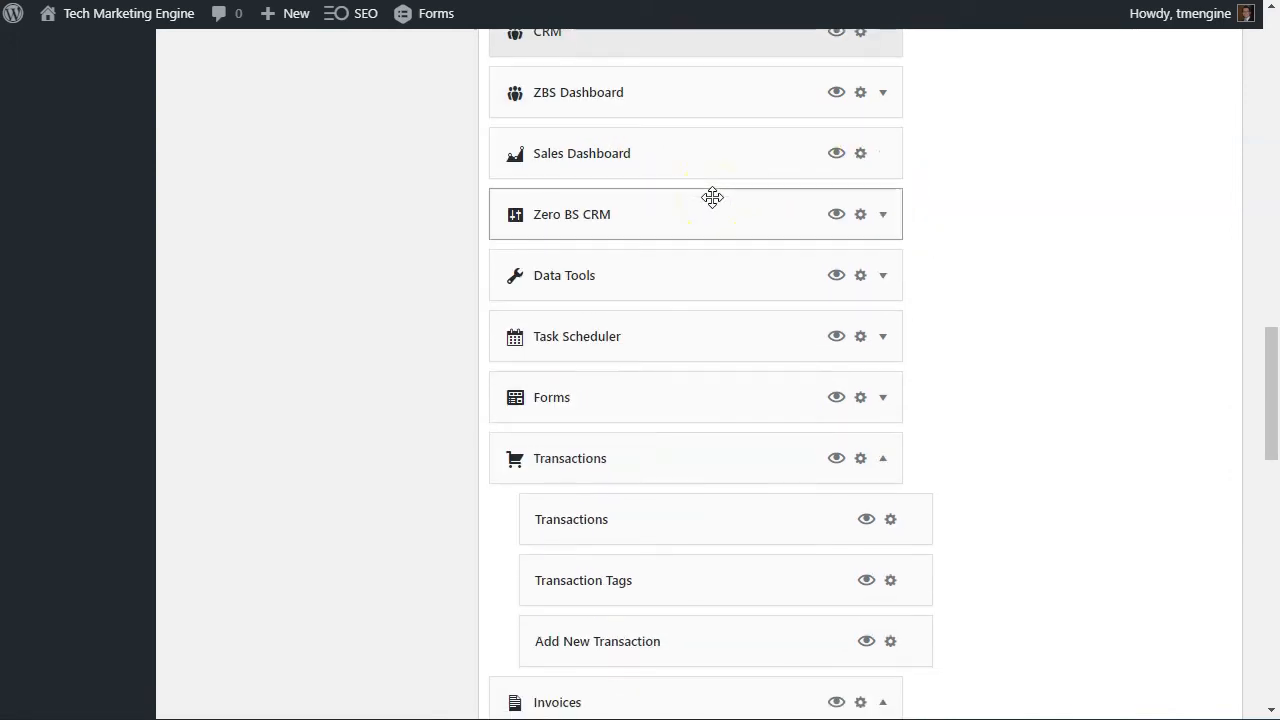
pyautogui.scroll(1, 712, 197)
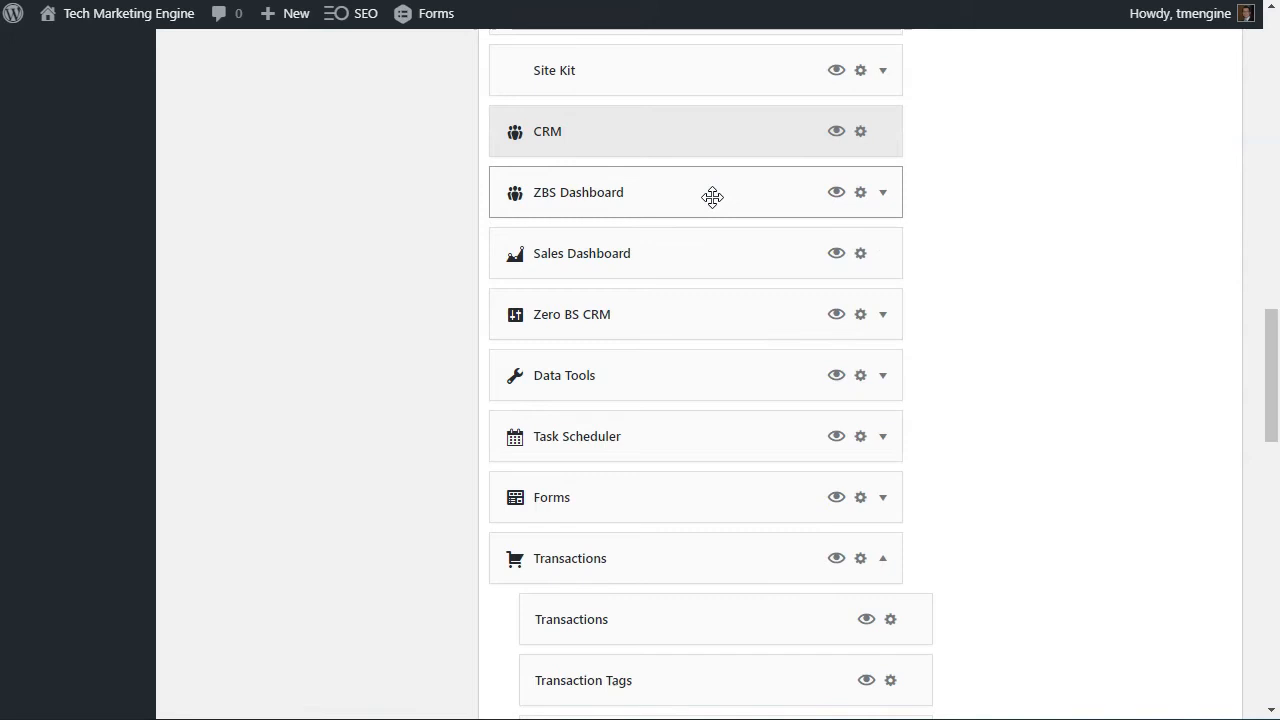
pyautogui.click(514, 194)
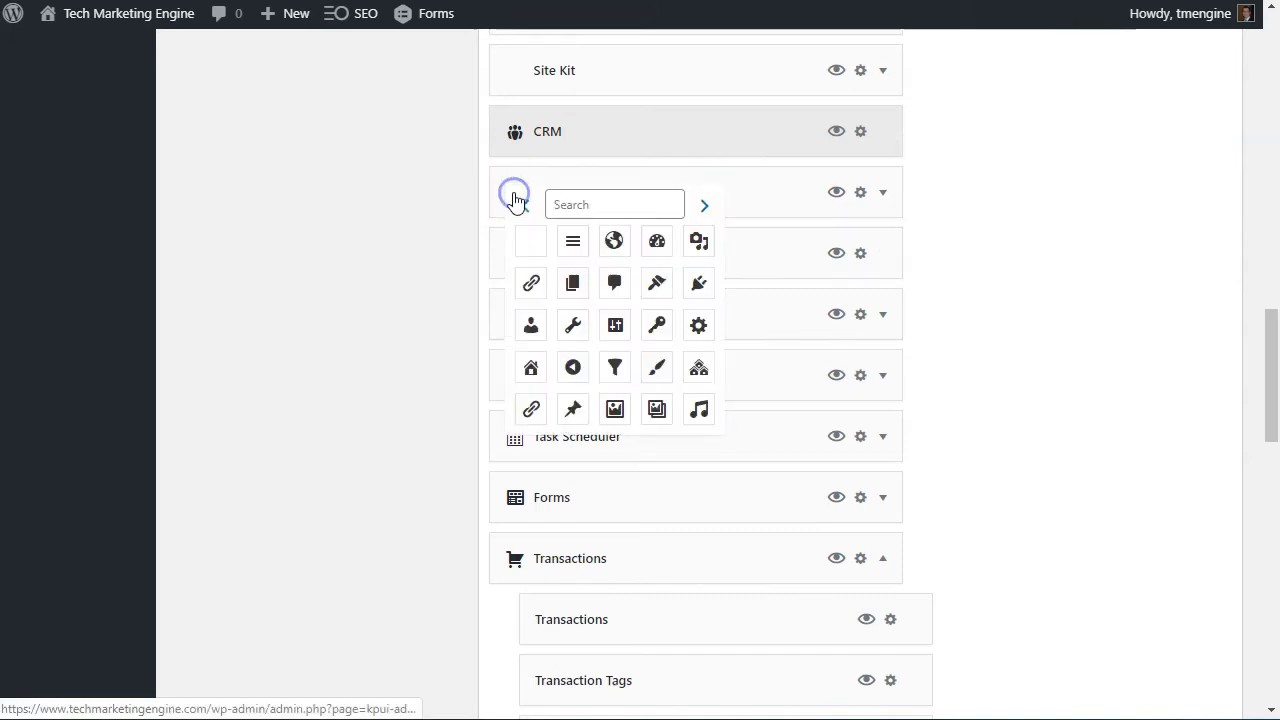
pyautogui.click(616, 325)
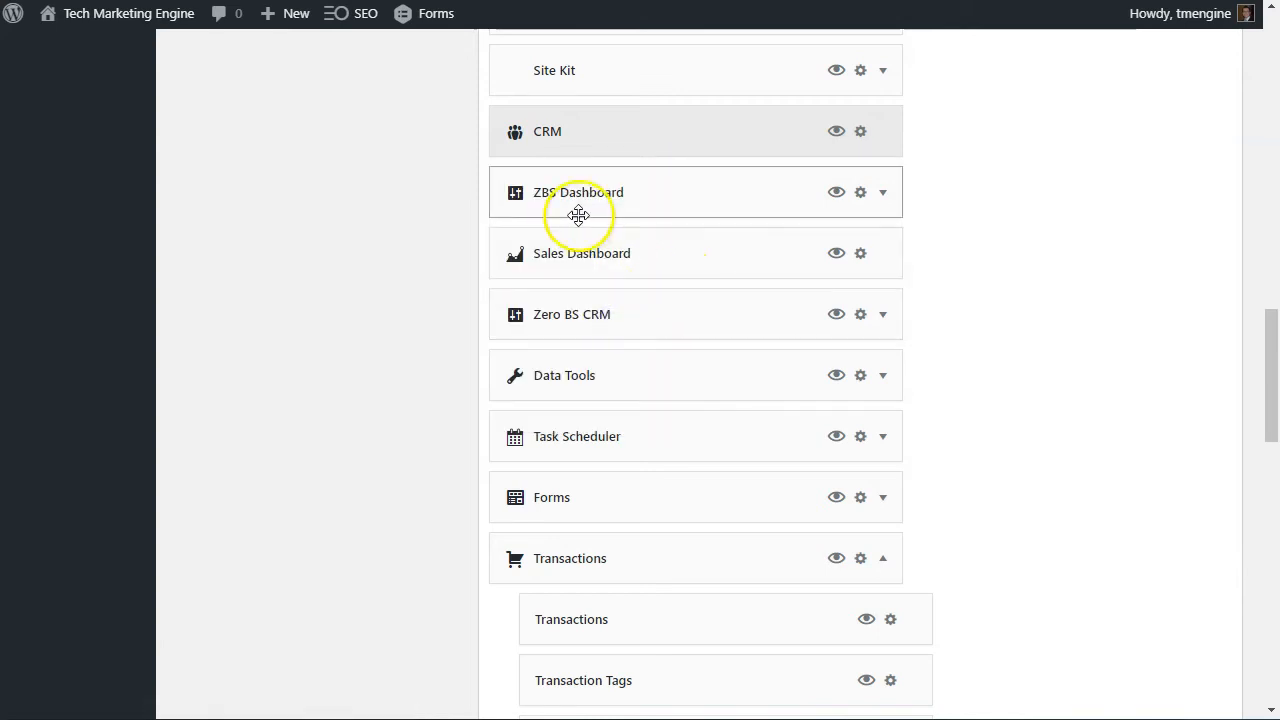
# Step: Set the ZBS Dashboard menu icon to the form-layout icon used by the CRM group's Forms item
pyautogui.scroll(6, 638, 208)
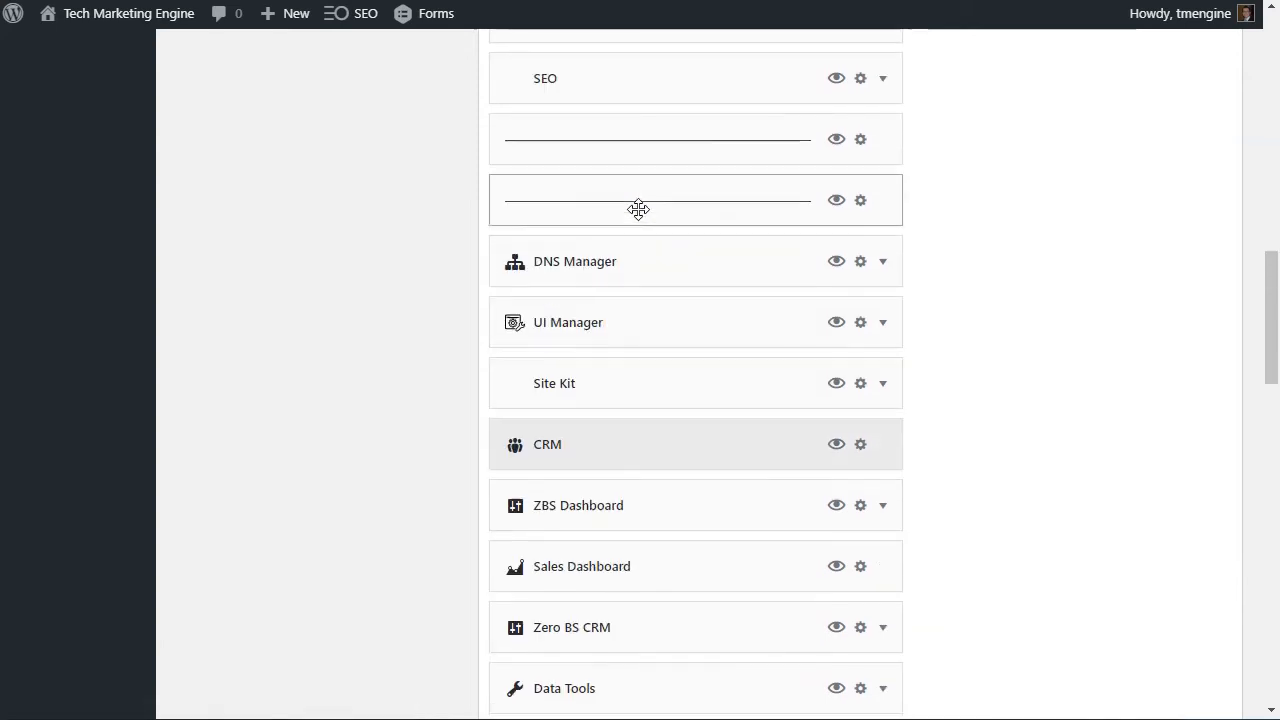
pyautogui.scroll(-4, 638, 208)
pyautogui.click(545, 395)
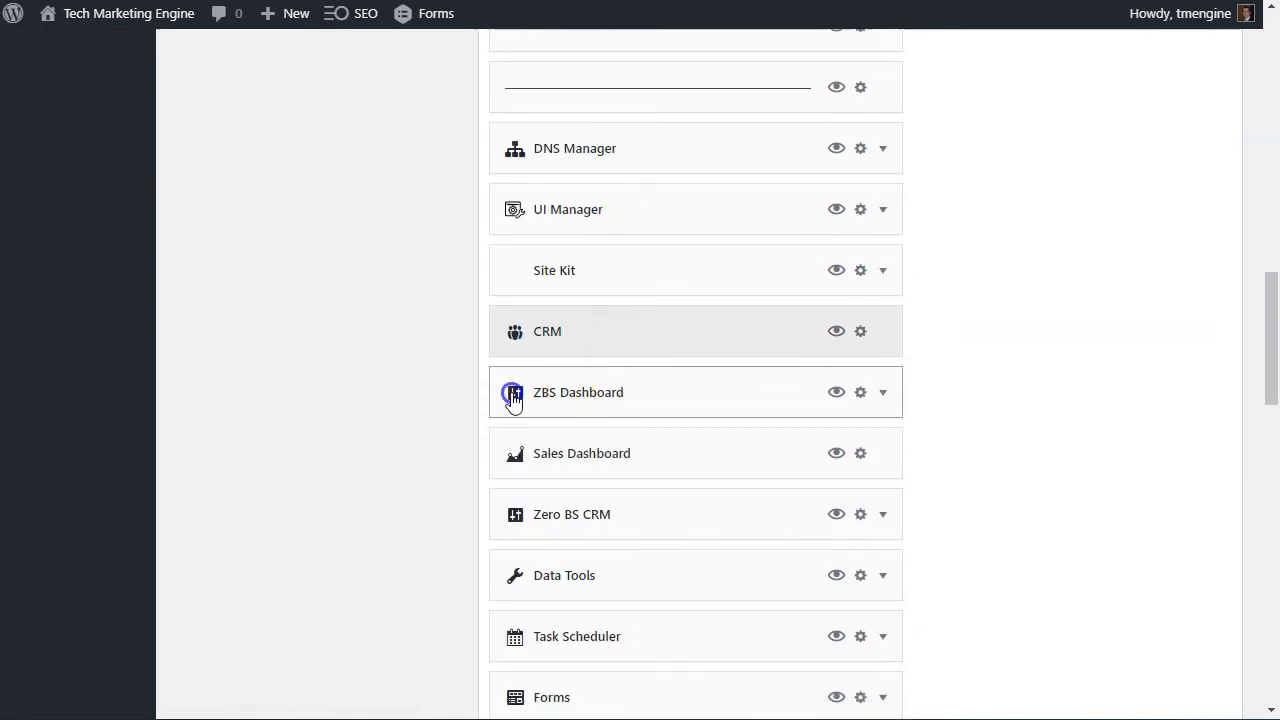
pyautogui.click(513, 396)
pyautogui.click(705, 406)
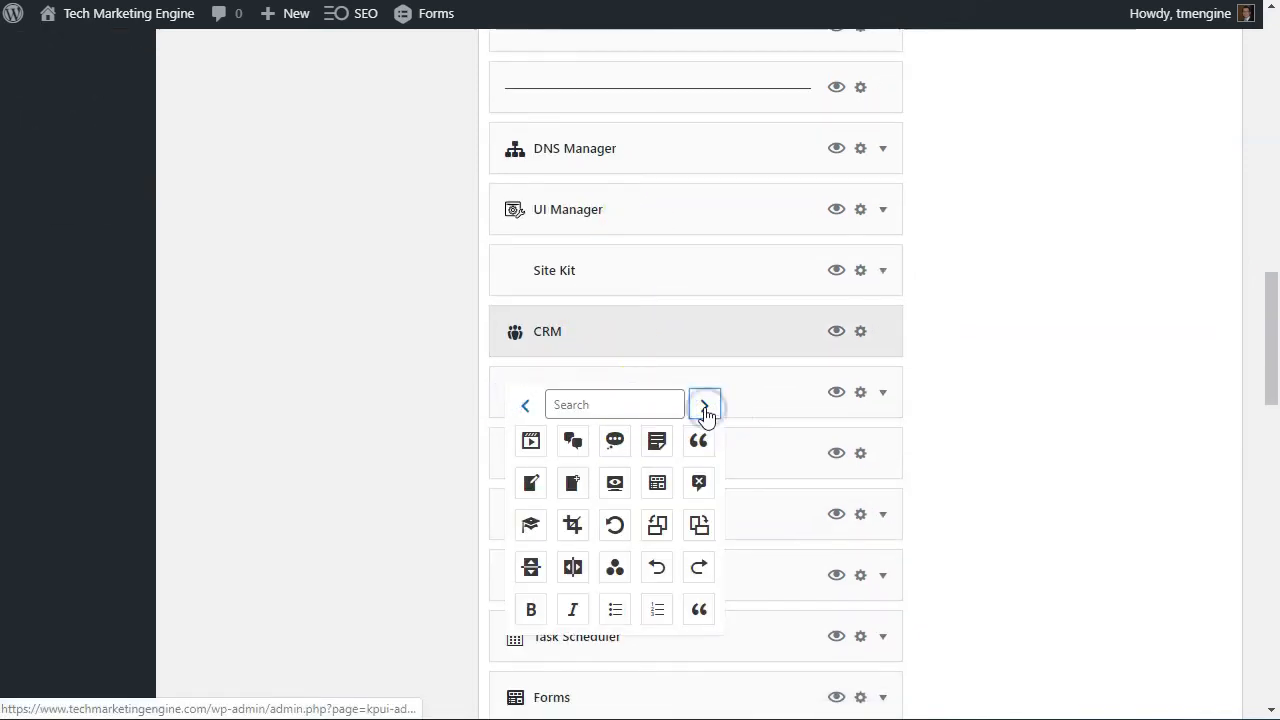
pyautogui.click(658, 483)
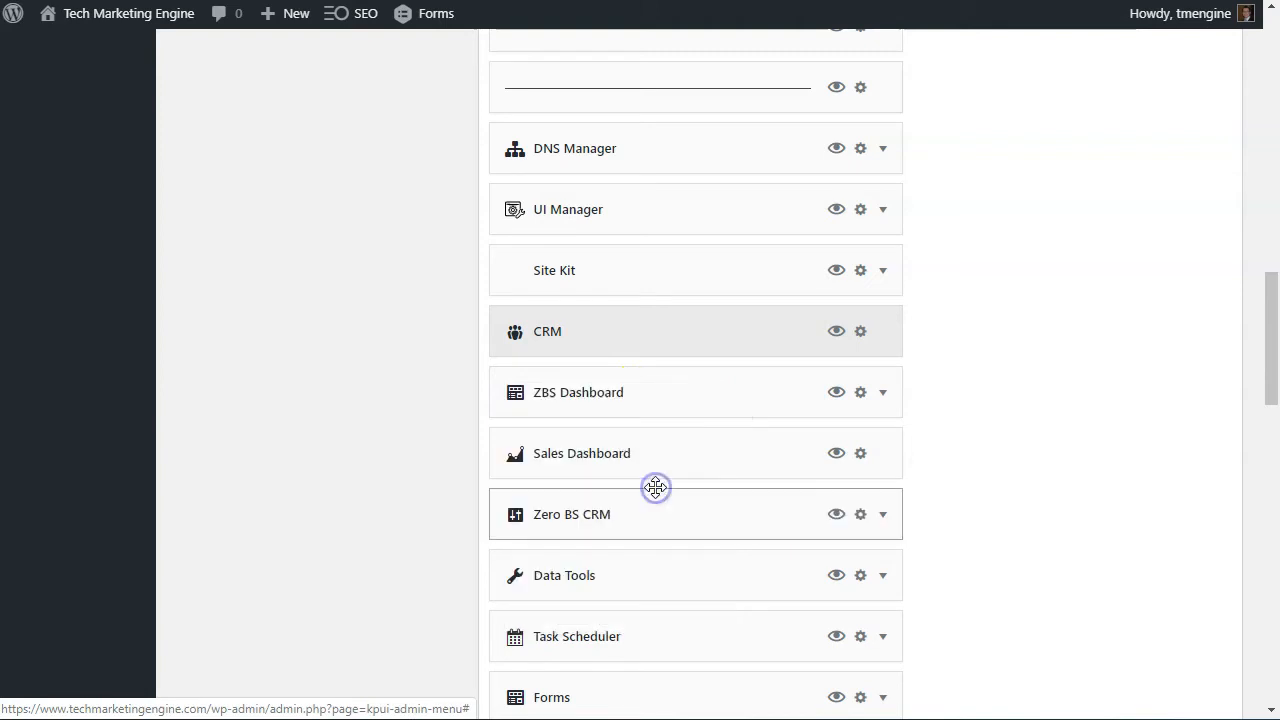
# Step: Collapse Transactions, then move the Task Scheduler submenu item out of its parent to beneath Advanced Search under ZBS Dashboard
pyautogui.scroll(1, 571, 449)
pyautogui.scroll(9, 546, 400)
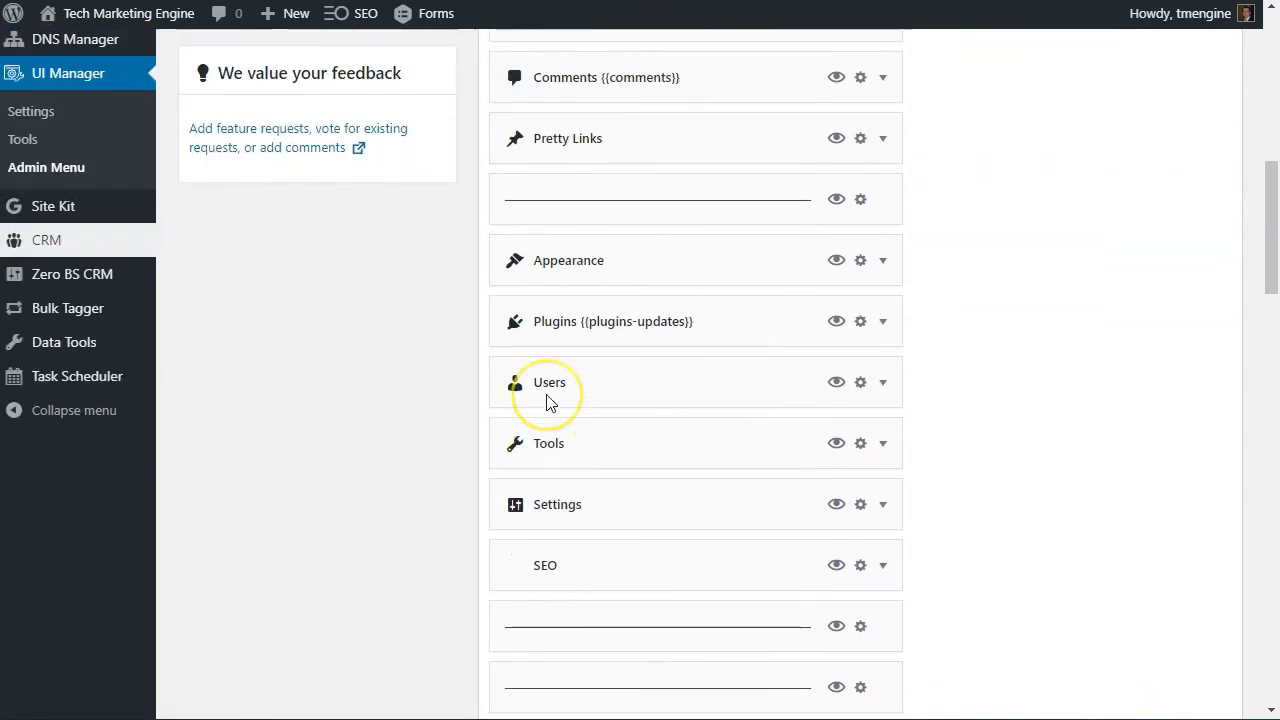
pyautogui.scroll(2, 546, 393)
pyautogui.scroll(-12, 546, 391)
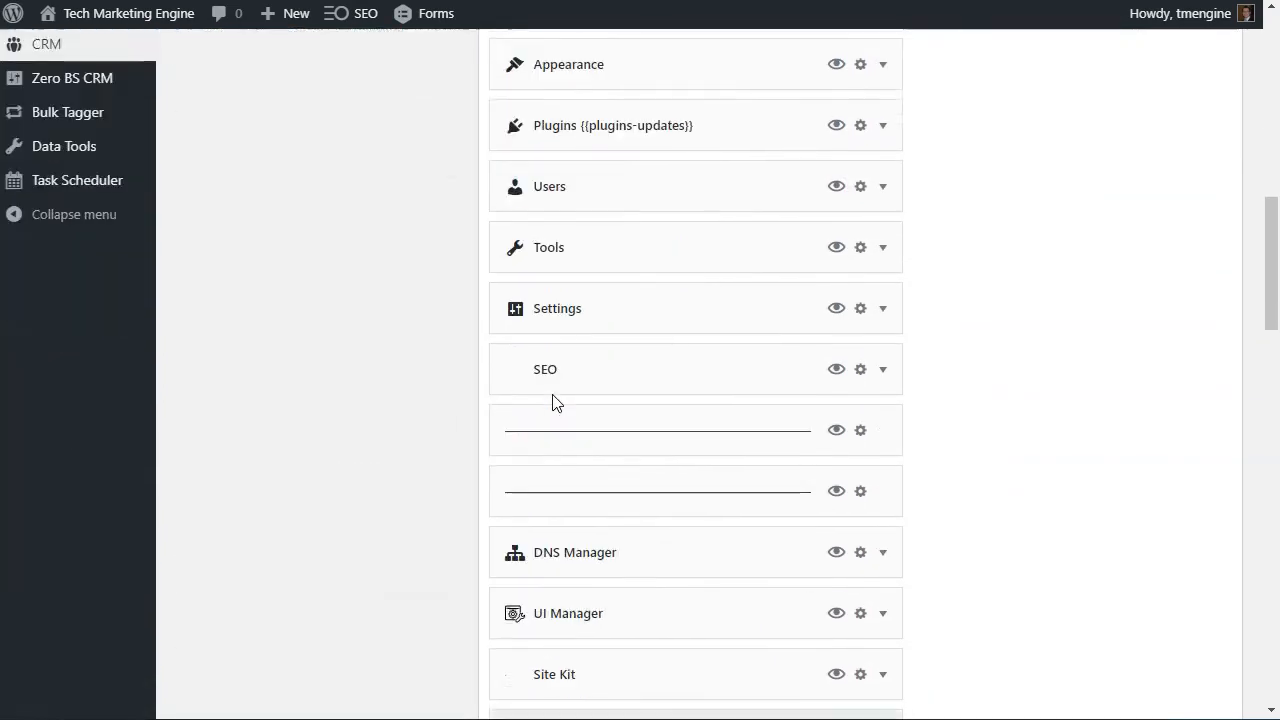
pyautogui.scroll(-2, 554, 395)
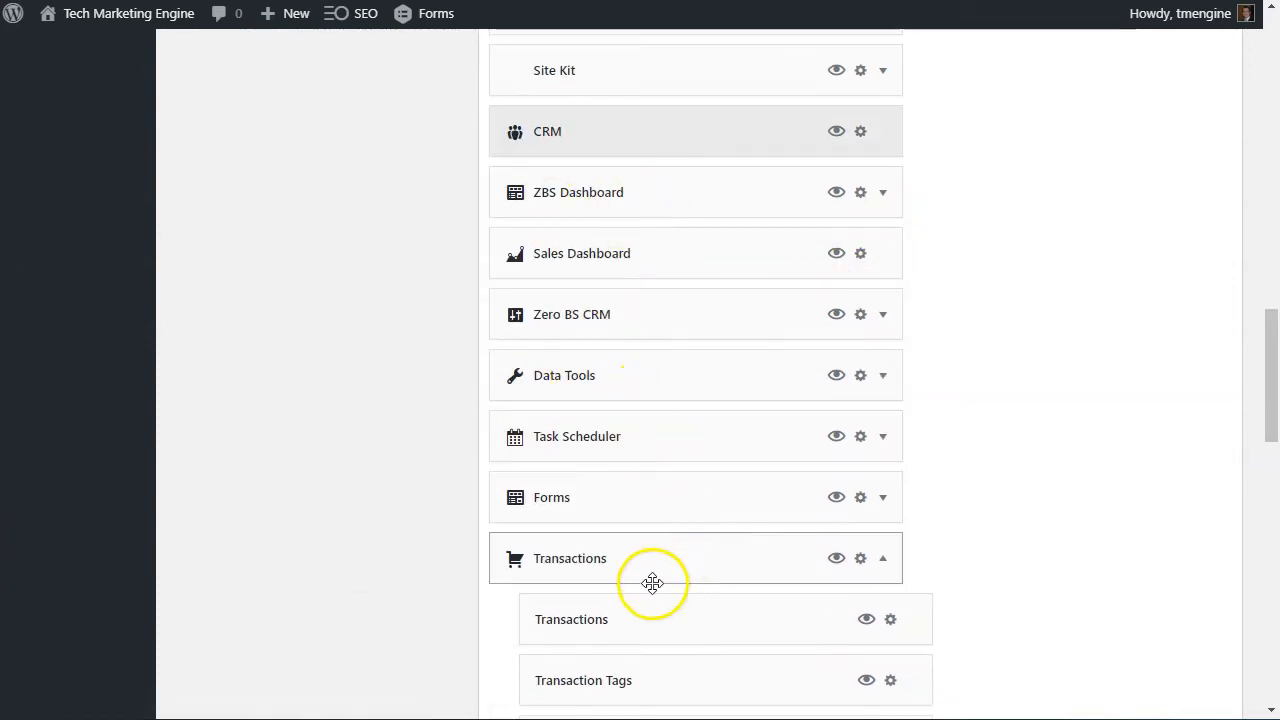
pyautogui.click(883, 564)
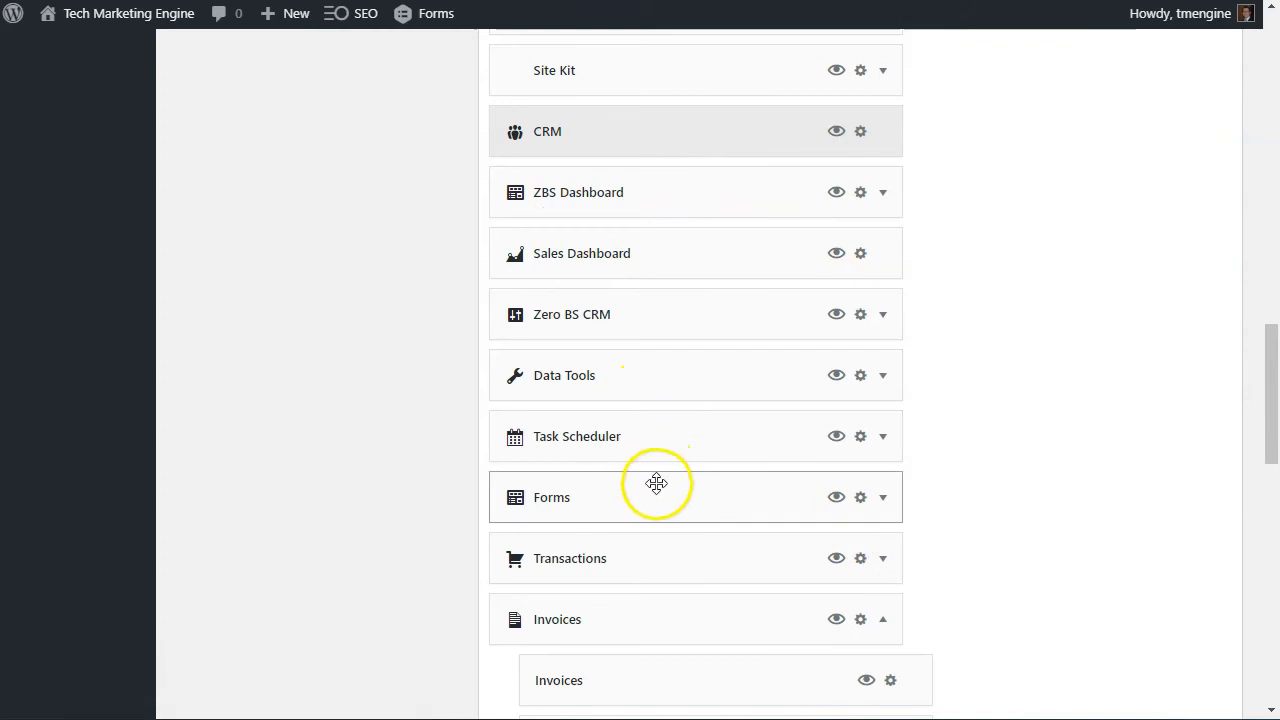
pyautogui.click(883, 436)
pyautogui.moveTo(650, 483); pyautogui.dragTo(665, 363)
# Step: Hide the top-level Task Scheduler menu and collapse its remaining submenu items
pyautogui.scroll(-2, 670, 363)
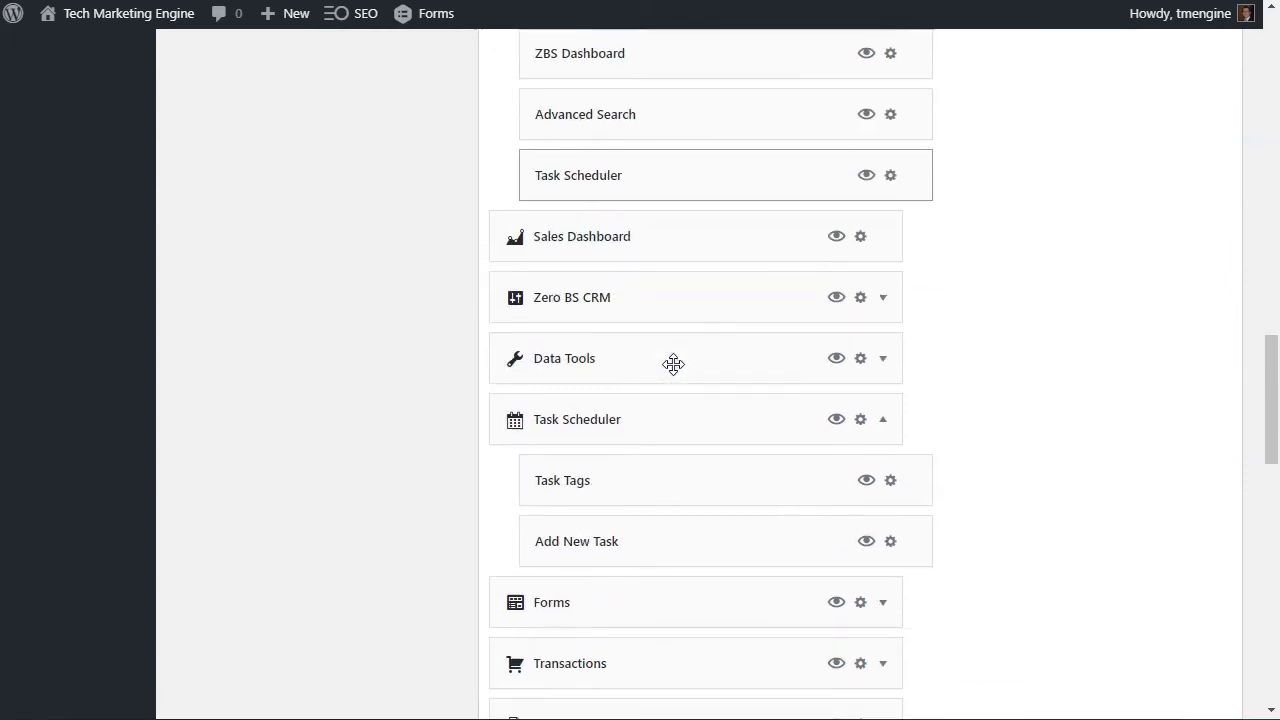
pyautogui.click(836, 420)
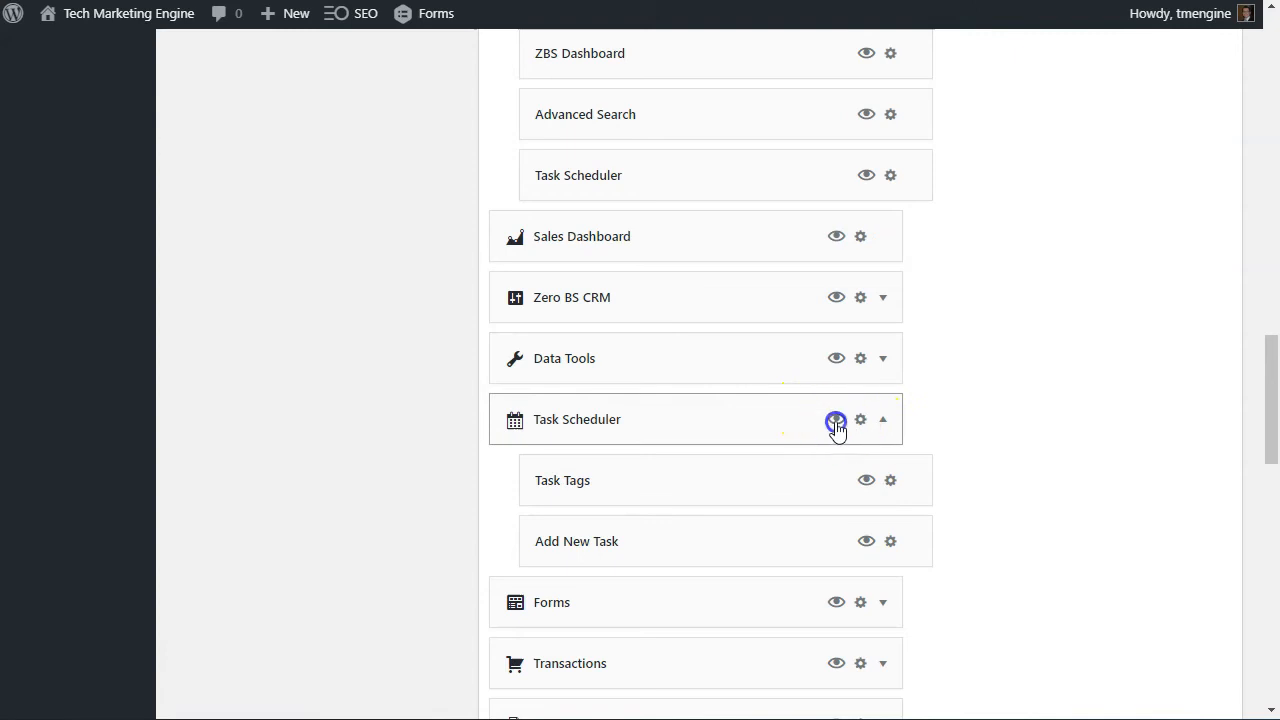
pyautogui.click(885, 426)
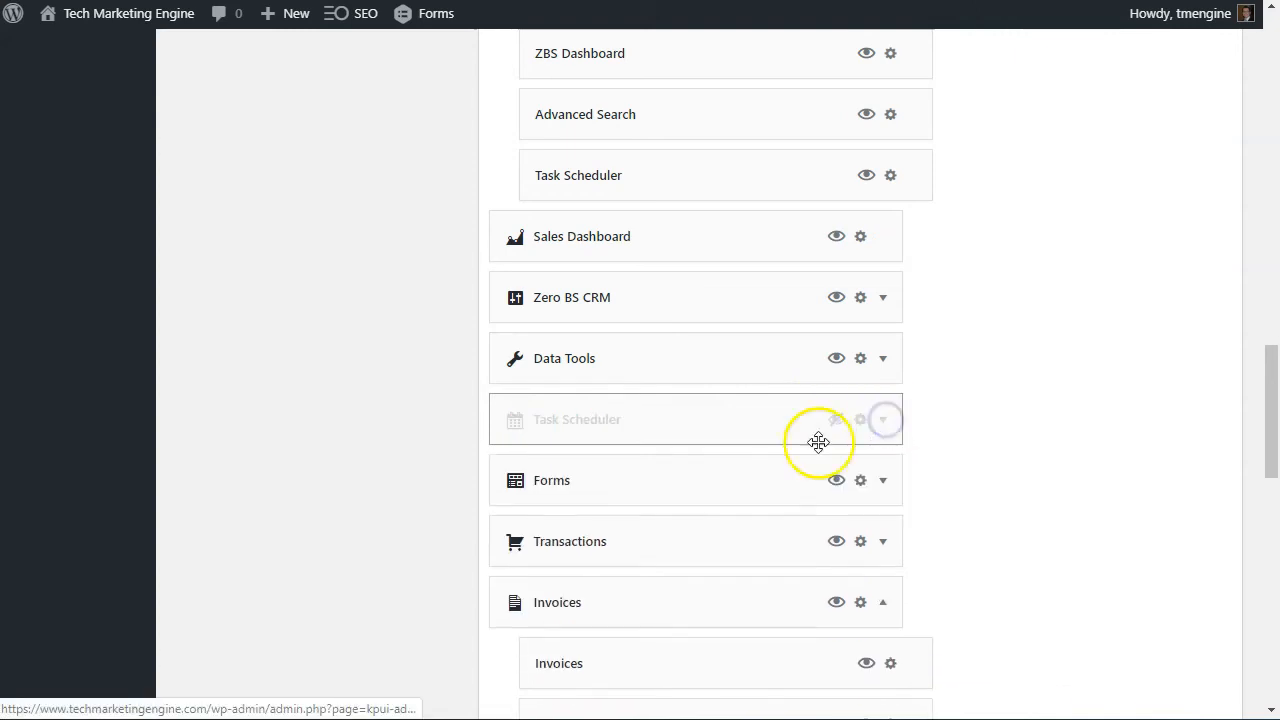
# Step: Hide the CRM group's top-level Forms menu and move its Forms submenu item beneath Task Scheduler under ZBS Dashboard, keeping it visible
pyautogui.click(888, 484)
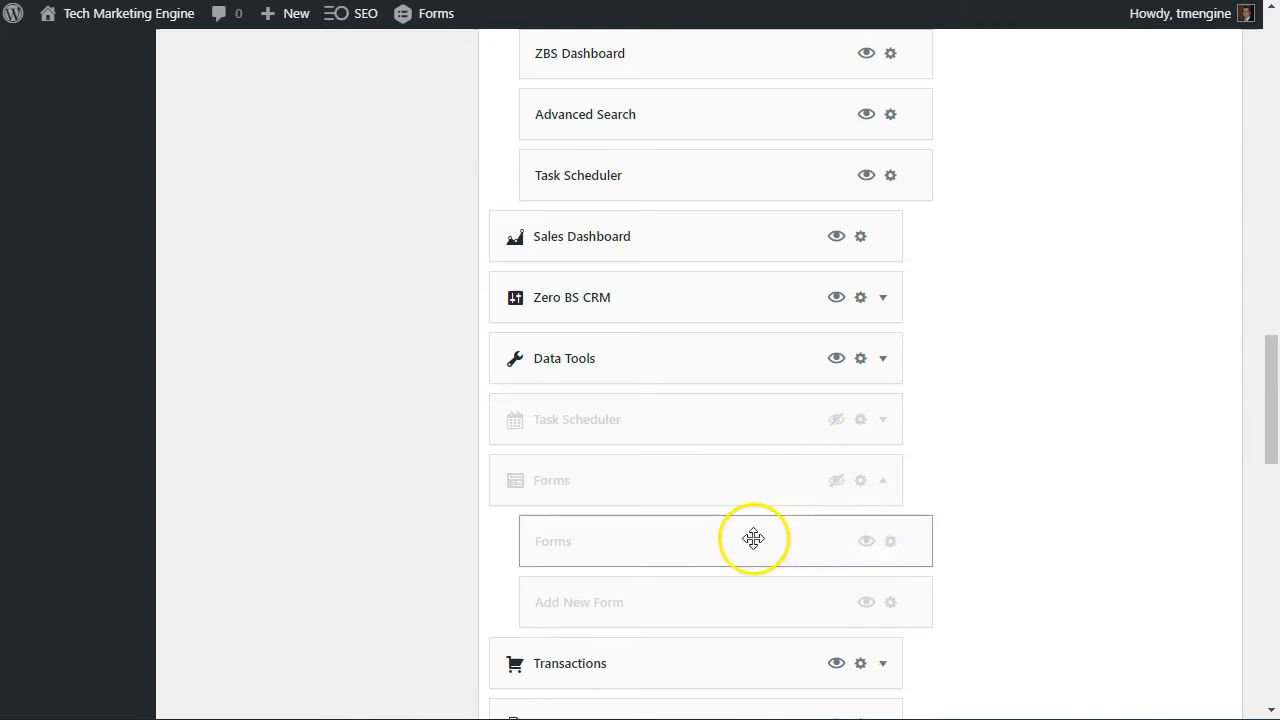
pyautogui.moveTo(753, 541); pyautogui.dragTo(767, 492)
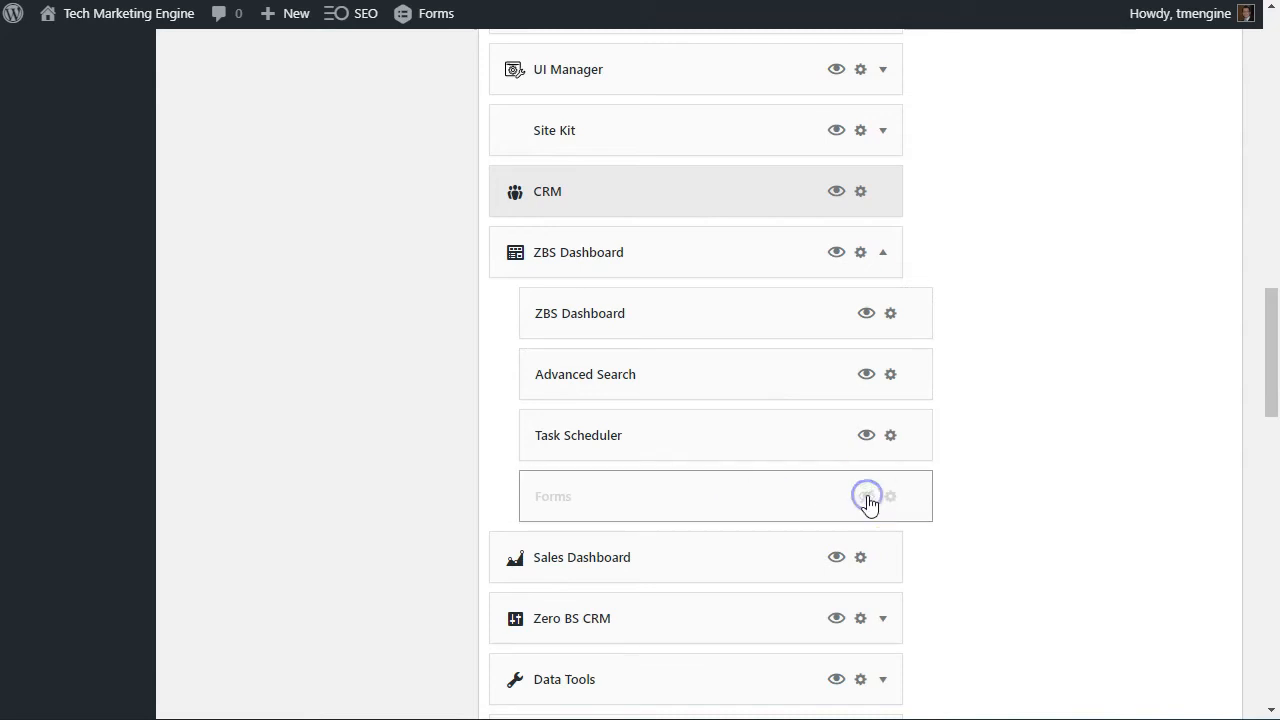
pyautogui.scroll(-4, 868, 502)
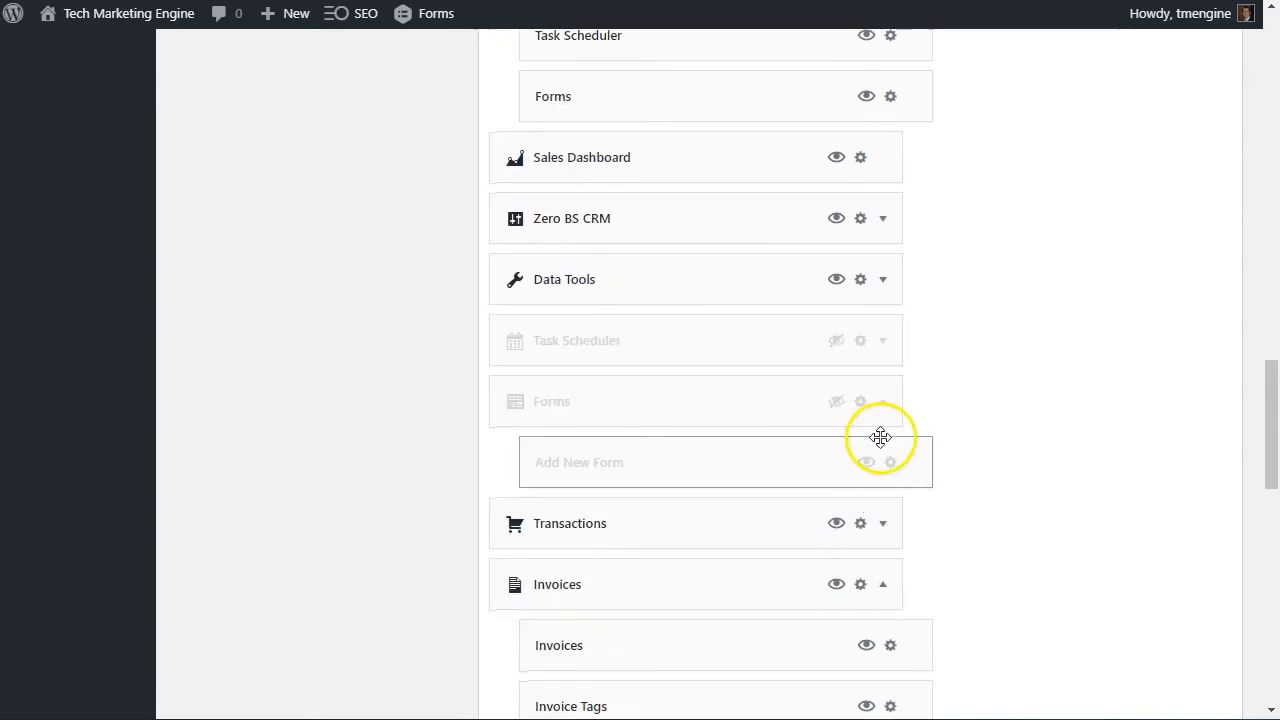
# Step: Move the Transactions submenu item beneath Forms under ZBS Dashboard, then hide and collapse the top-level Transactions menu
pyautogui.click(883, 402)
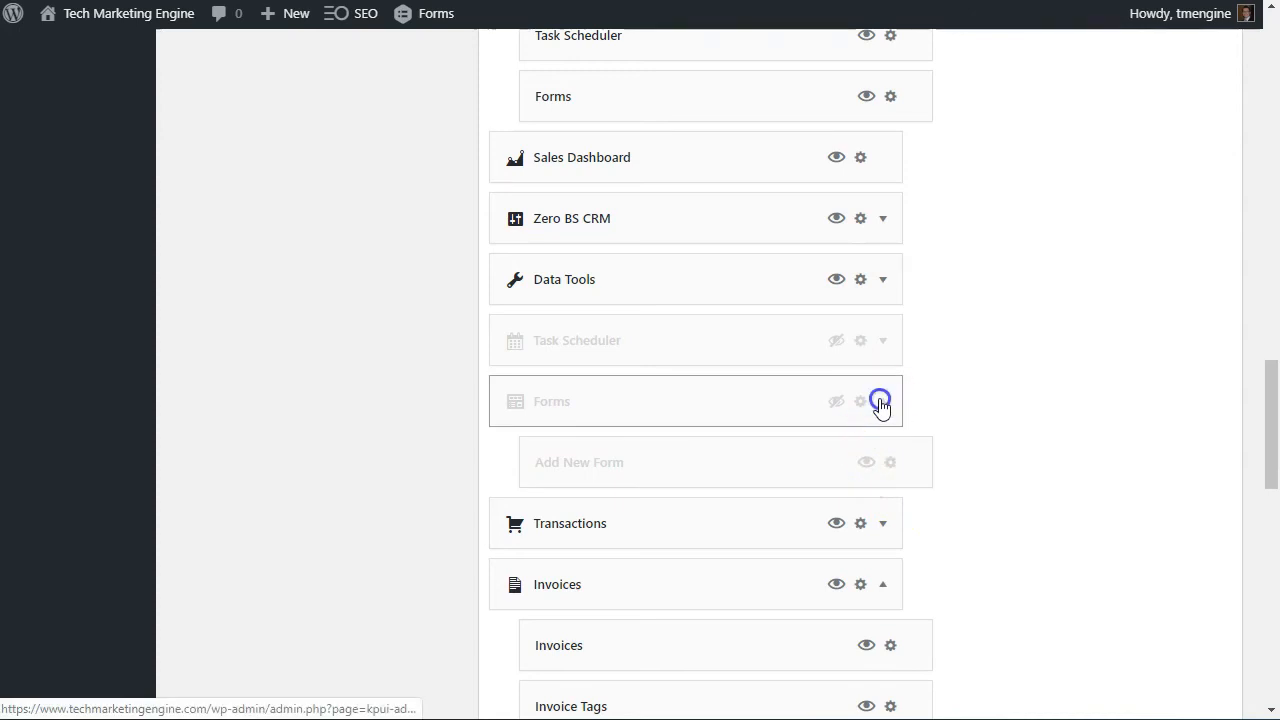
pyautogui.click(884, 463)
pyautogui.moveTo(691, 517); pyautogui.dragTo(692, 595)
pyautogui.scroll(-7, 771, 511)
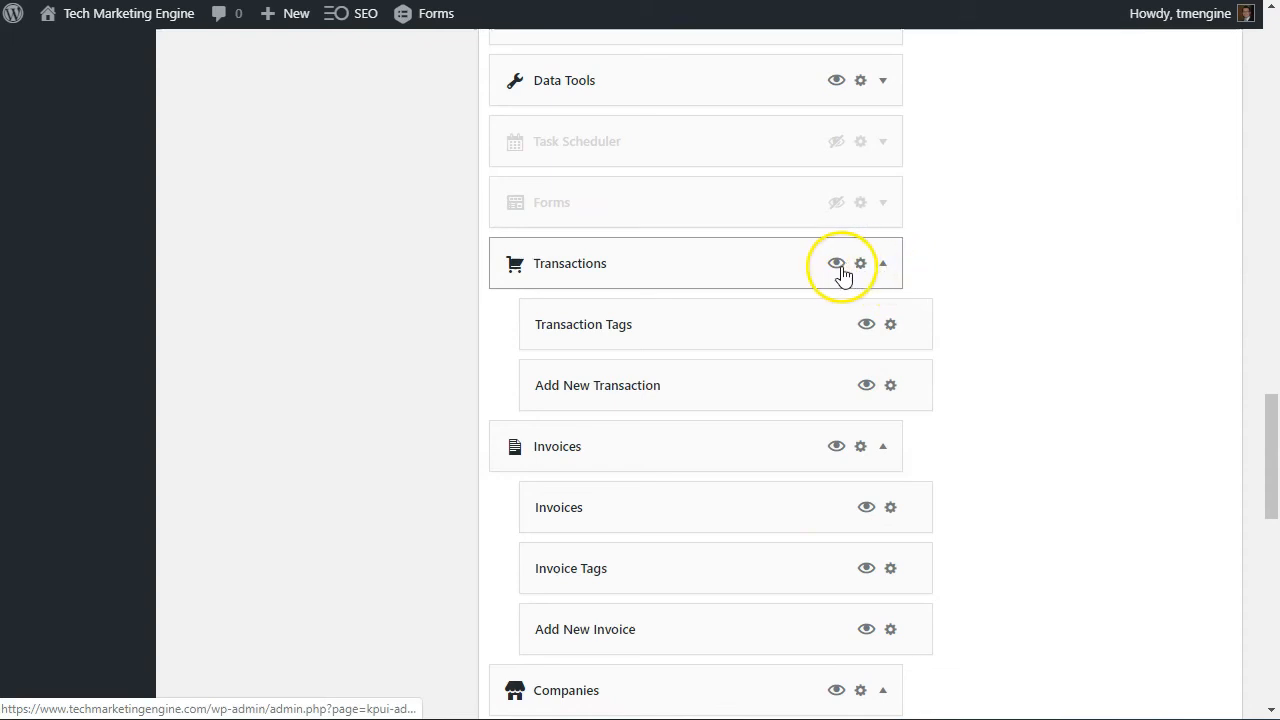
pyautogui.click(837, 265)
pyautogui.click(883, 266)
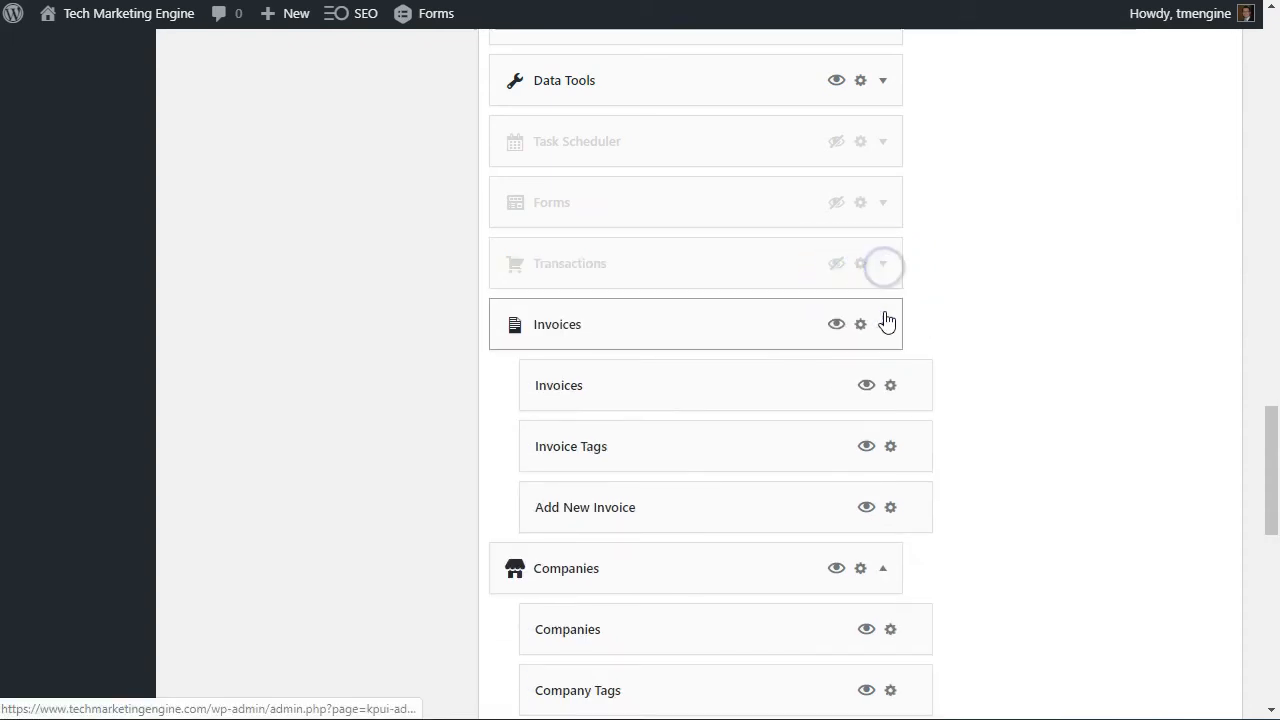
# Step: Move the Invoices submenu item beneath Transactions under ZBS Dashboard, then hide and collapse the top-level Invoices menu
pyautogui.moveTo(806, 369); pyautogui.dragTo(806, 292)
pyautogui.scroll(-3, 806, 292)
pyautogui.click(837, 424)
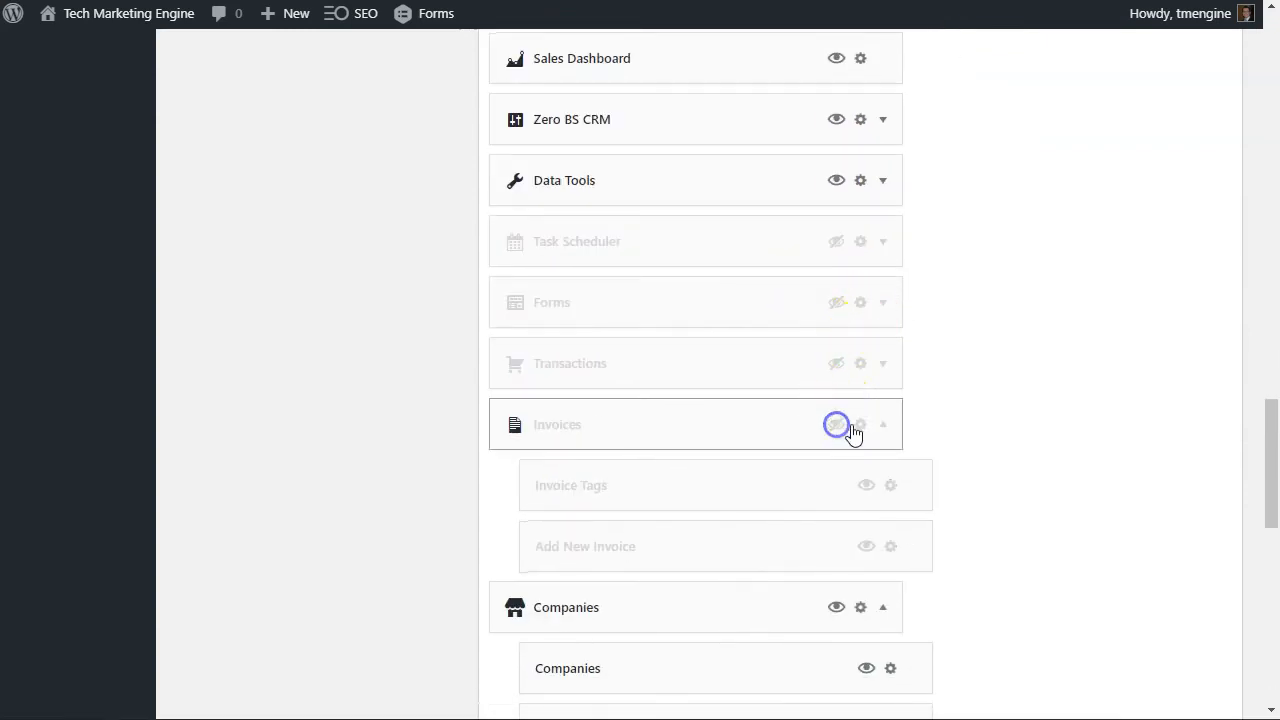
pyautogui.click(883, 428)
# Step: Move the Companies submenu item beneath Invoices under ZBS Dashboard, then hide and collapse the top-level Companies menu
pyautogui.moveTo(760, 554); pyautogui.dragTo(760, 189)
pyautogui.scroll(-4, 760, 246)
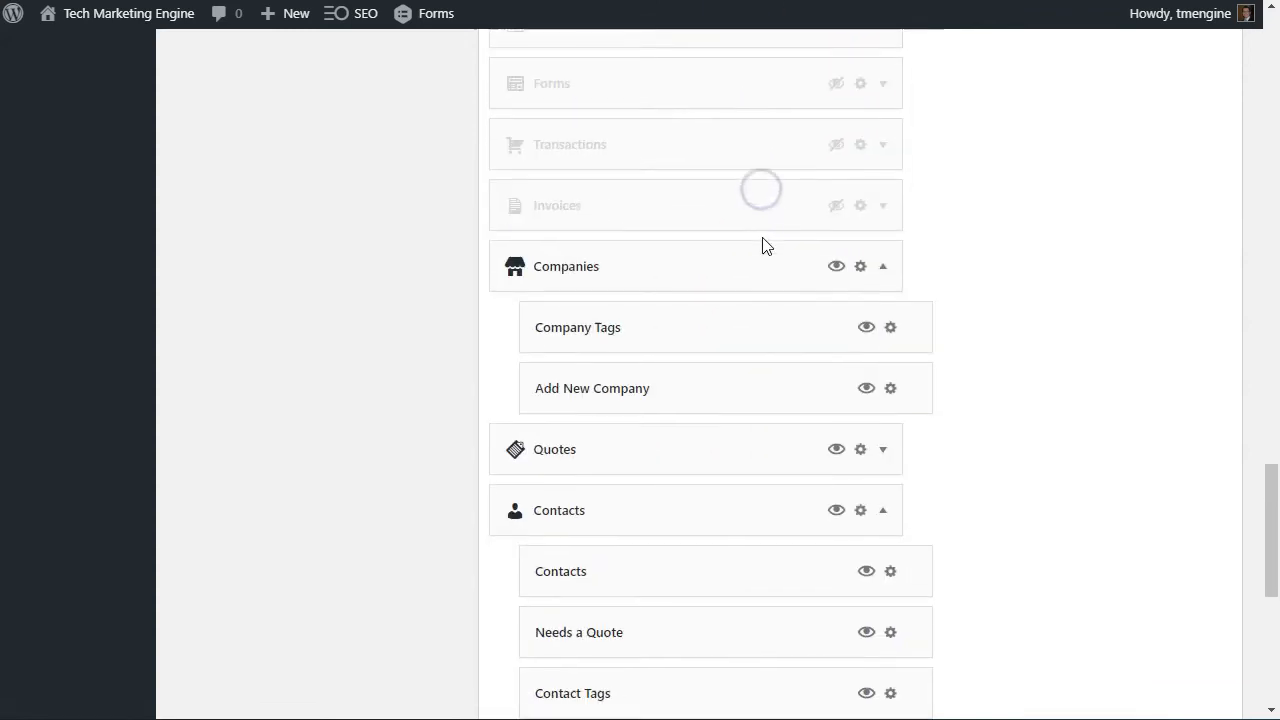
pyautogui.click(837, 266)
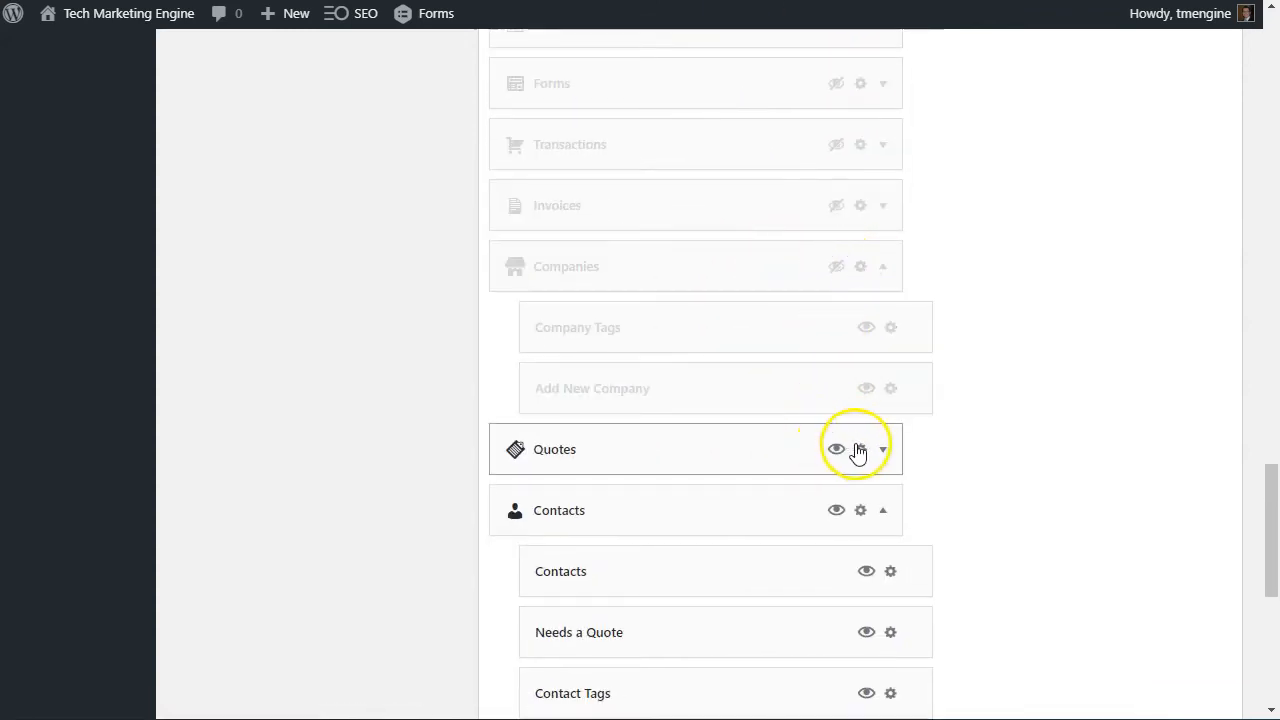
pyautogui.click(881, 272)
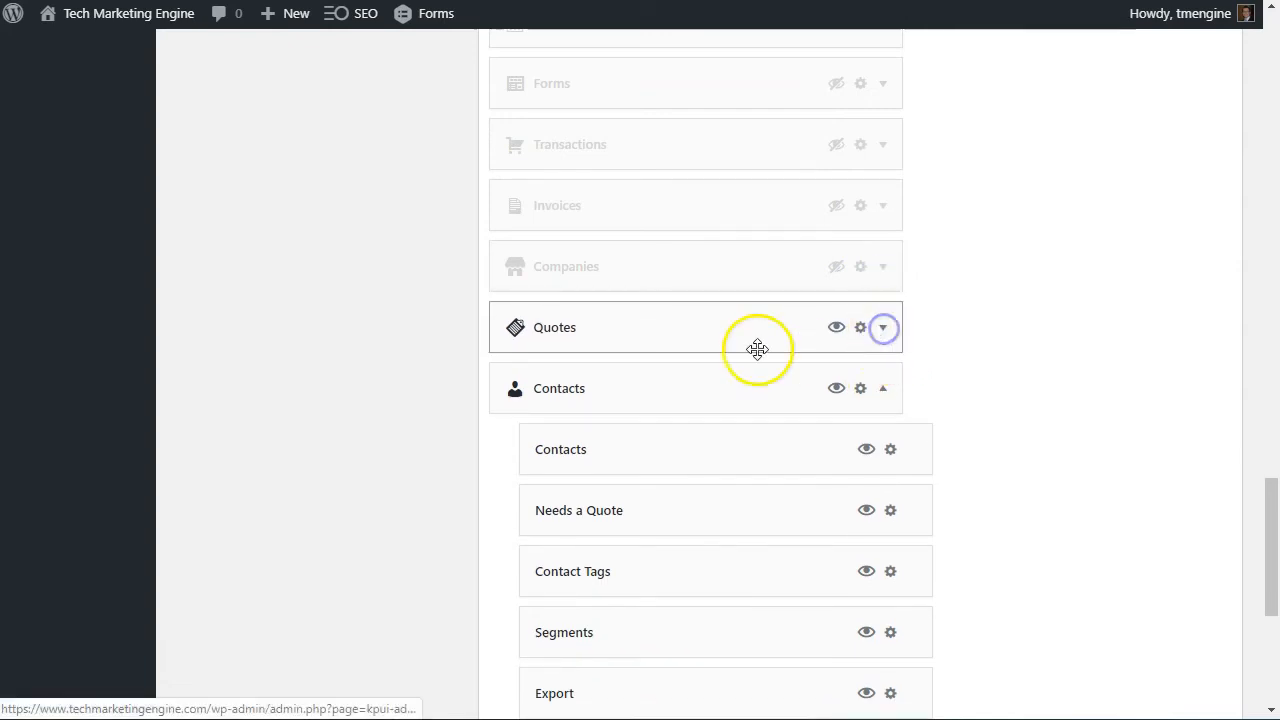
# Step: Move the Quotes and Contacts submenu items beneath Companies under ZBS Dashboard, and hide and collapse their top-level menus
pyautogui.click(883, 328)
pyautogui.moveTo(690, 205); pyautogui.dragTo(673, 262)
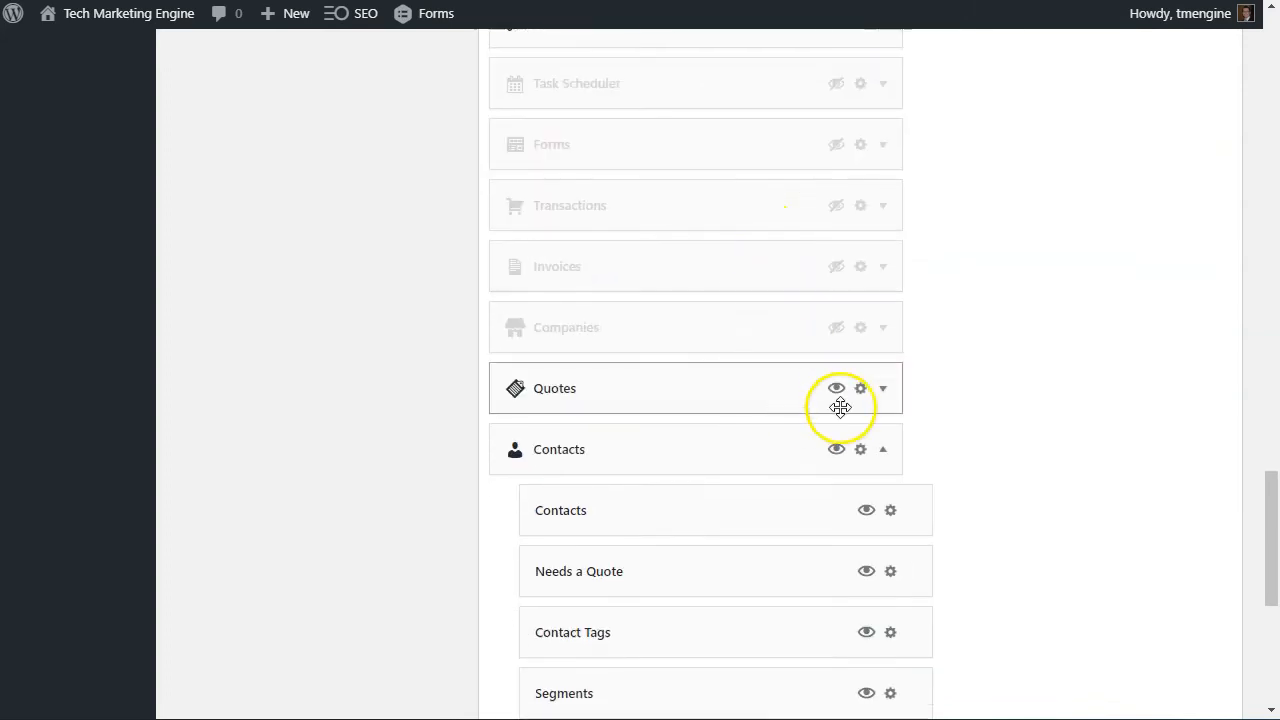
pyautogui.moveTo(674, 509); pyautogui.dragTo(677, 251)
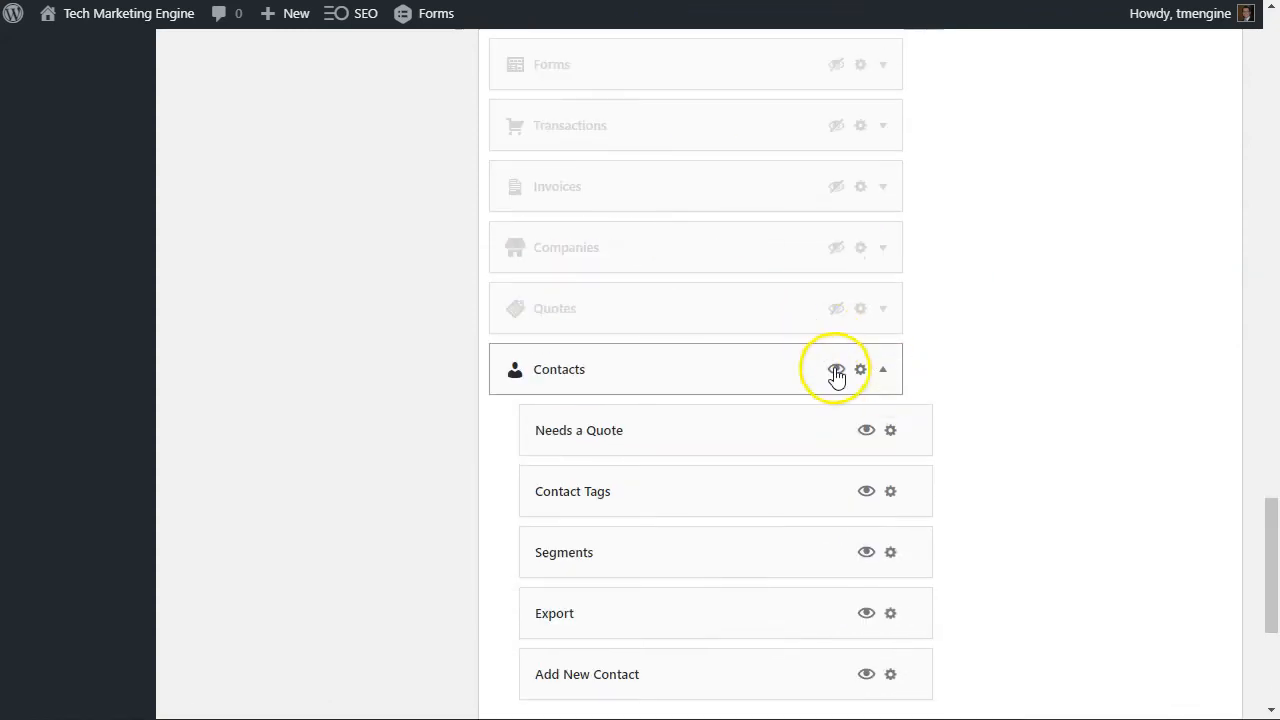
pyautogui.click(882, 369)
# Step: Collapse the ZBS Dashboard submenu items and rename that top-level menu to CRM Dashboard
pyautogui.scroll(4, 877, 366)
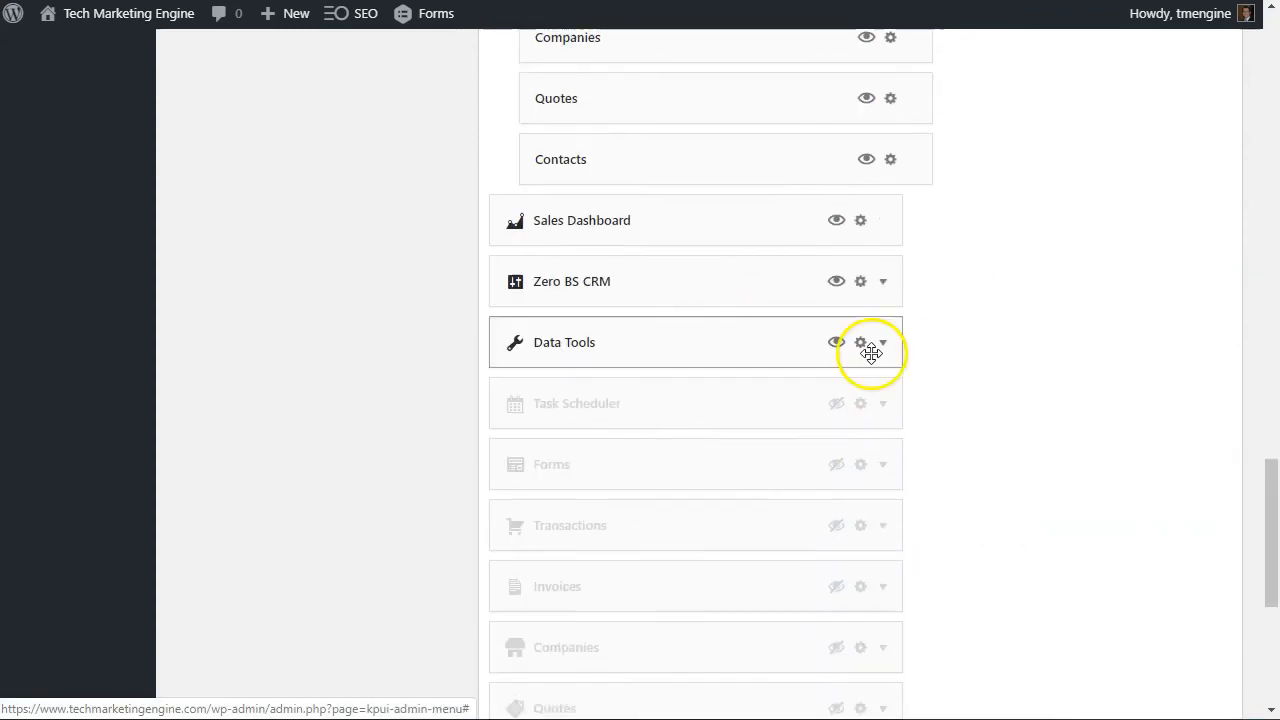
pyautogui.scroll(4, 866, 130)
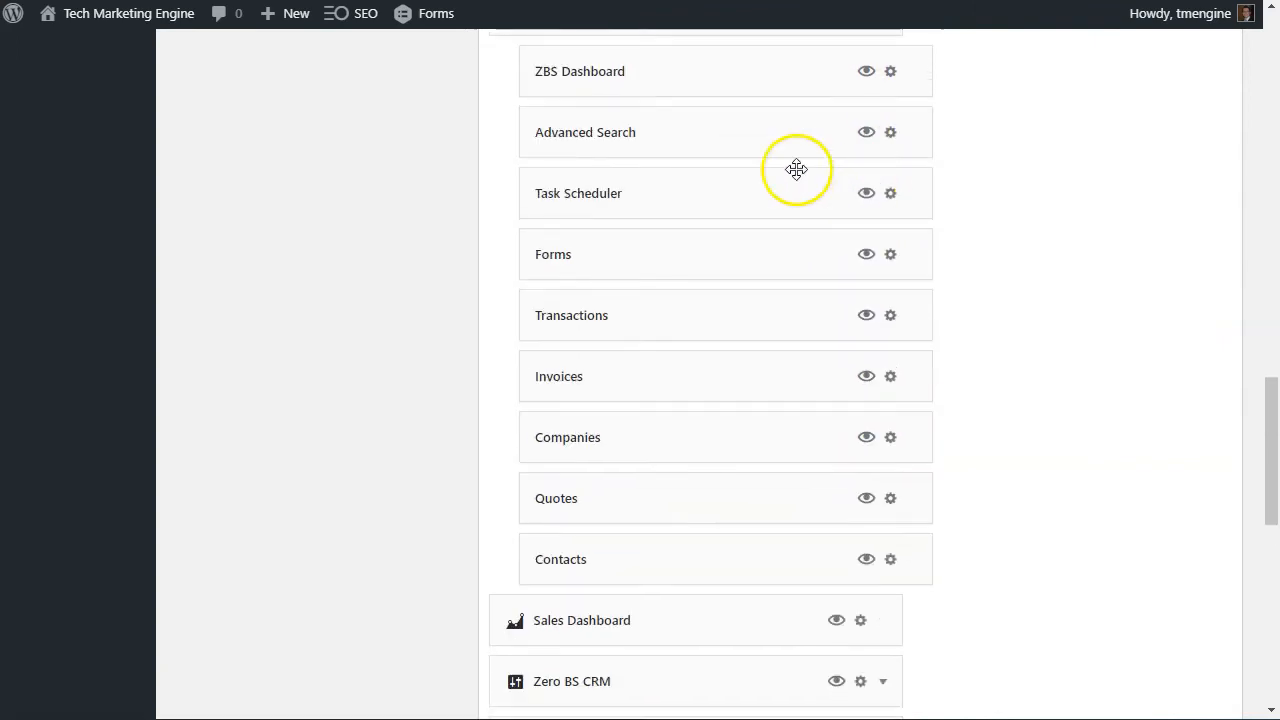
pyautogui.scroll(2, 796, 168)
pyautogui.click(883, 210)
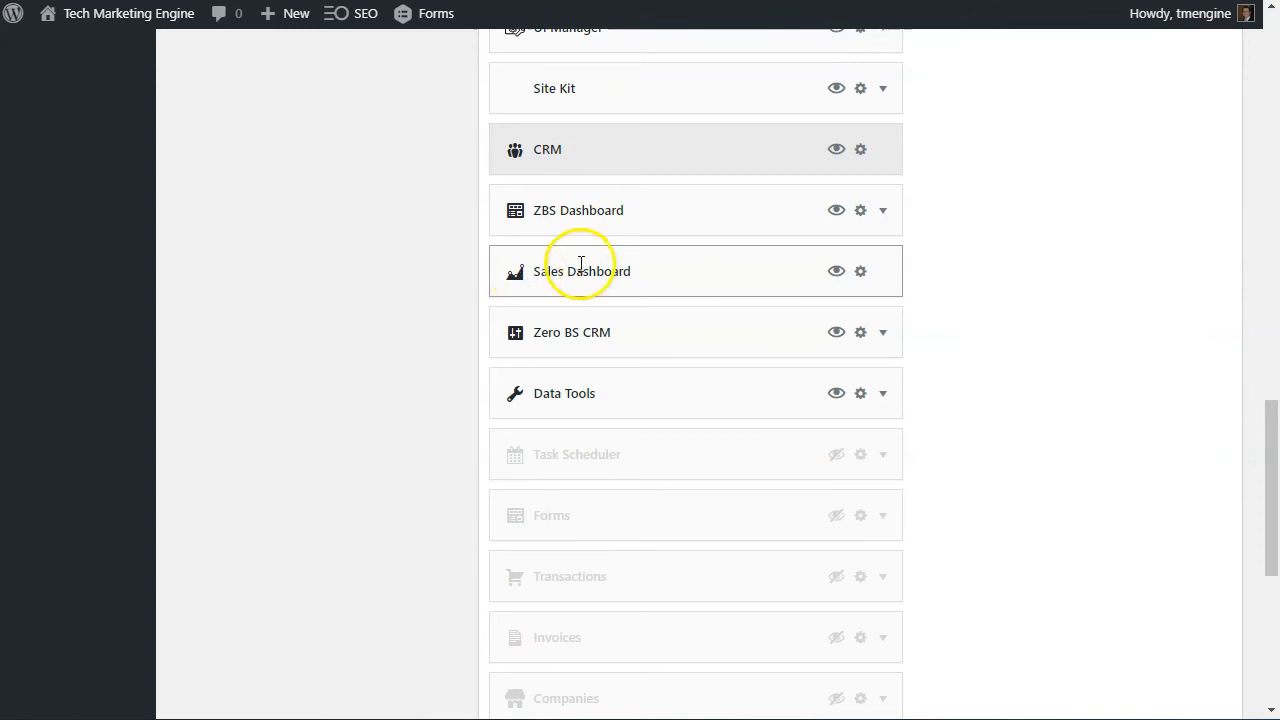
pyautogui.click(545, 210)
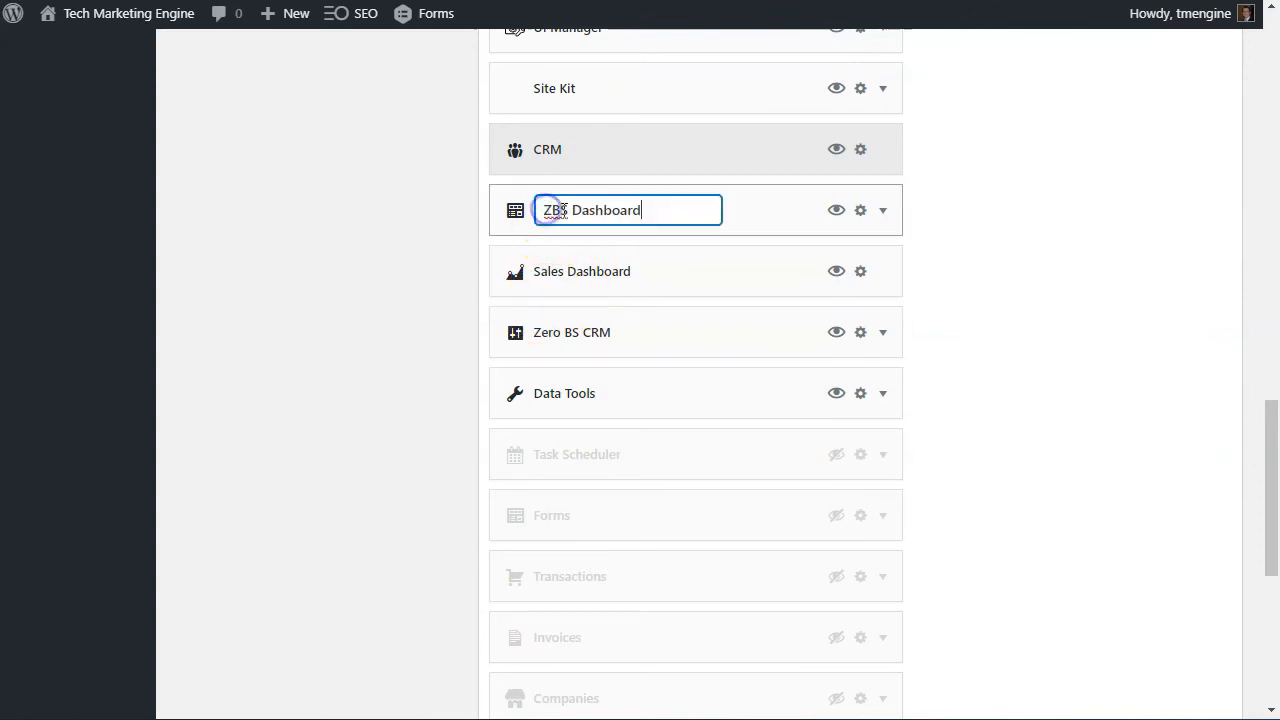
pyautogui.click(491, 200)
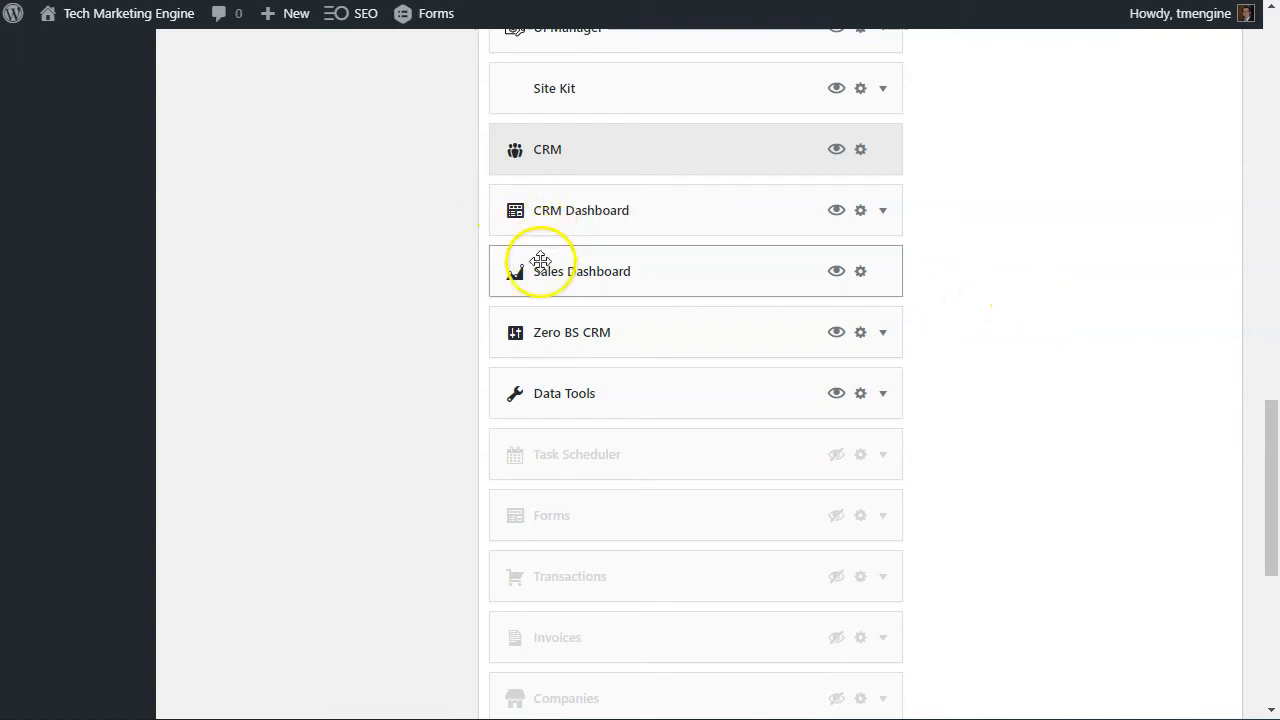
# Step: Rename the top-level Zero BS CRM menu to CRM Settings
pyautogui.click(563, 330)
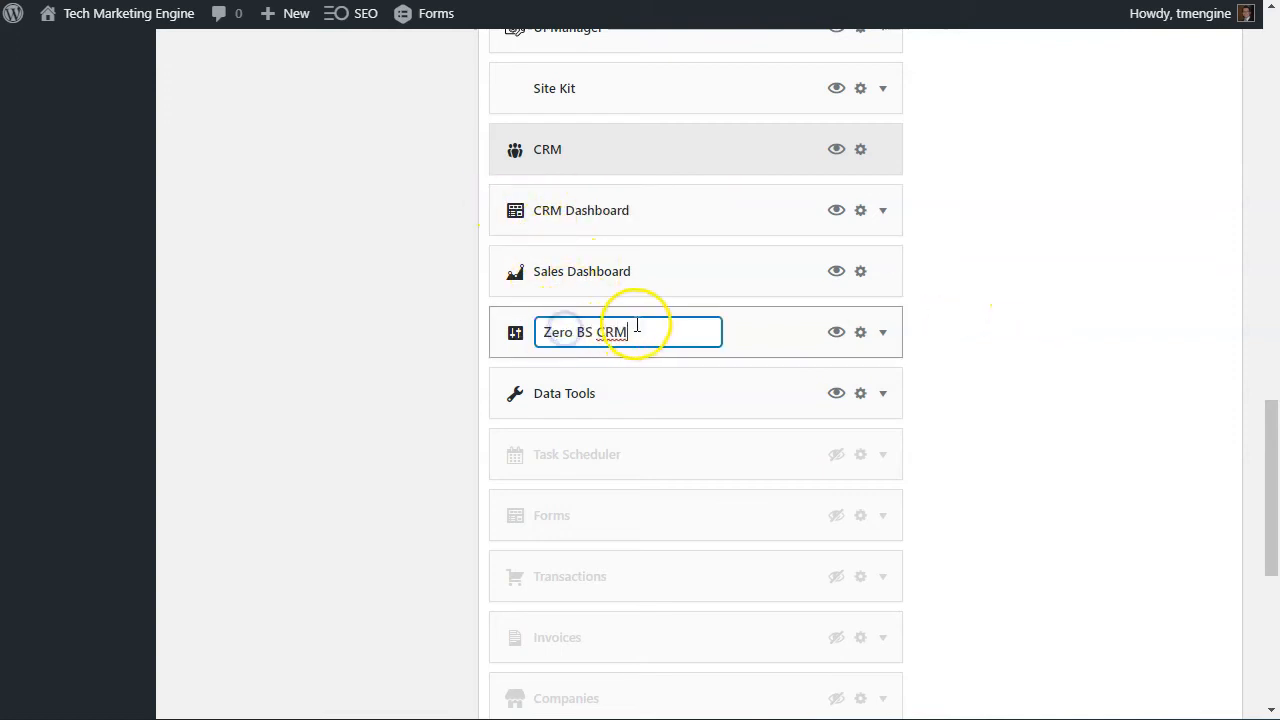
pyautogui.click(516, 336)
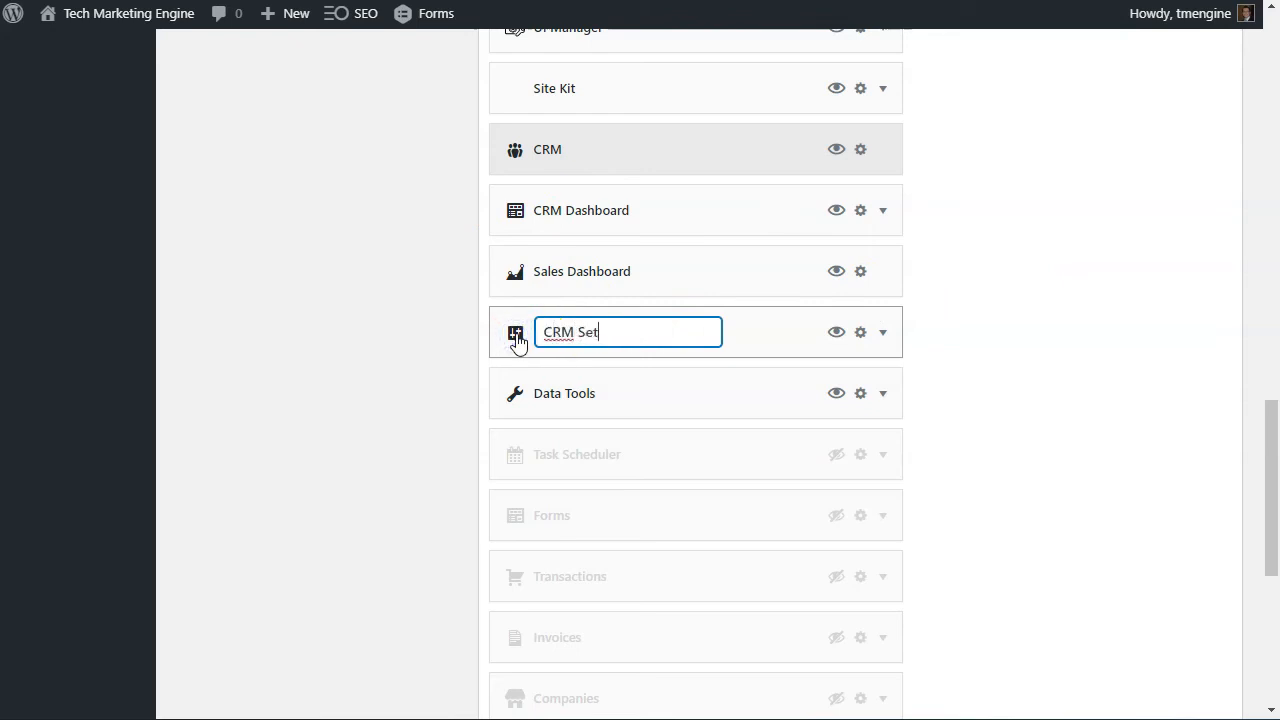
pyautogui.click(1110, 291)
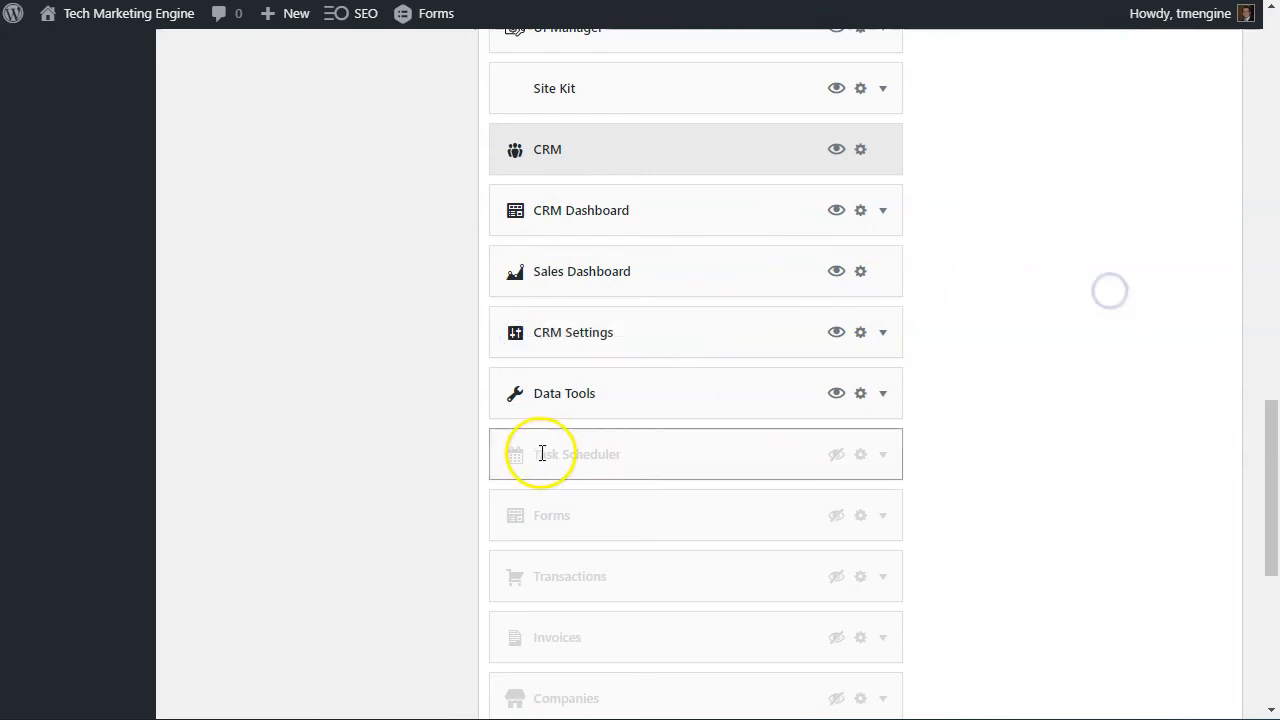
# Step: Rename the Sales Dashboard menu to CRM Sales Dashboard and the Data Tools menu to CRM Data Tools
pyautogui.click(544, 273)
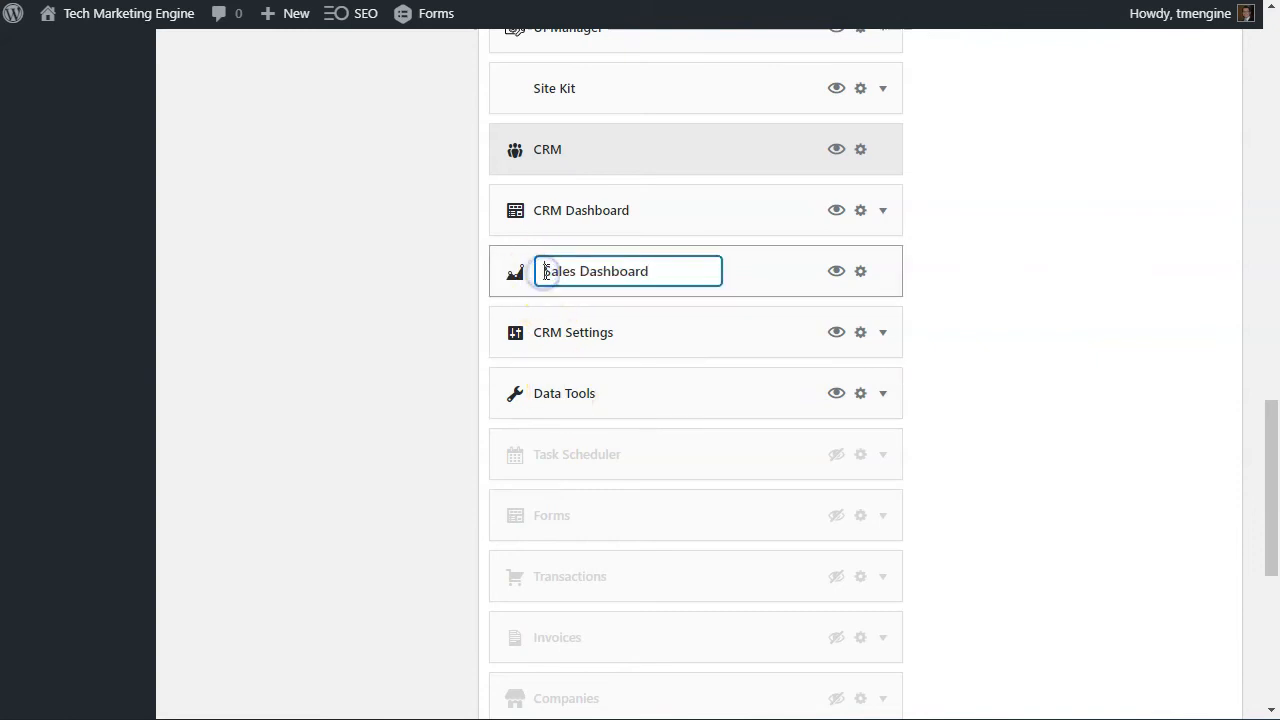
pyautogui.write('CRM')
pyautogui.click(543, 395)
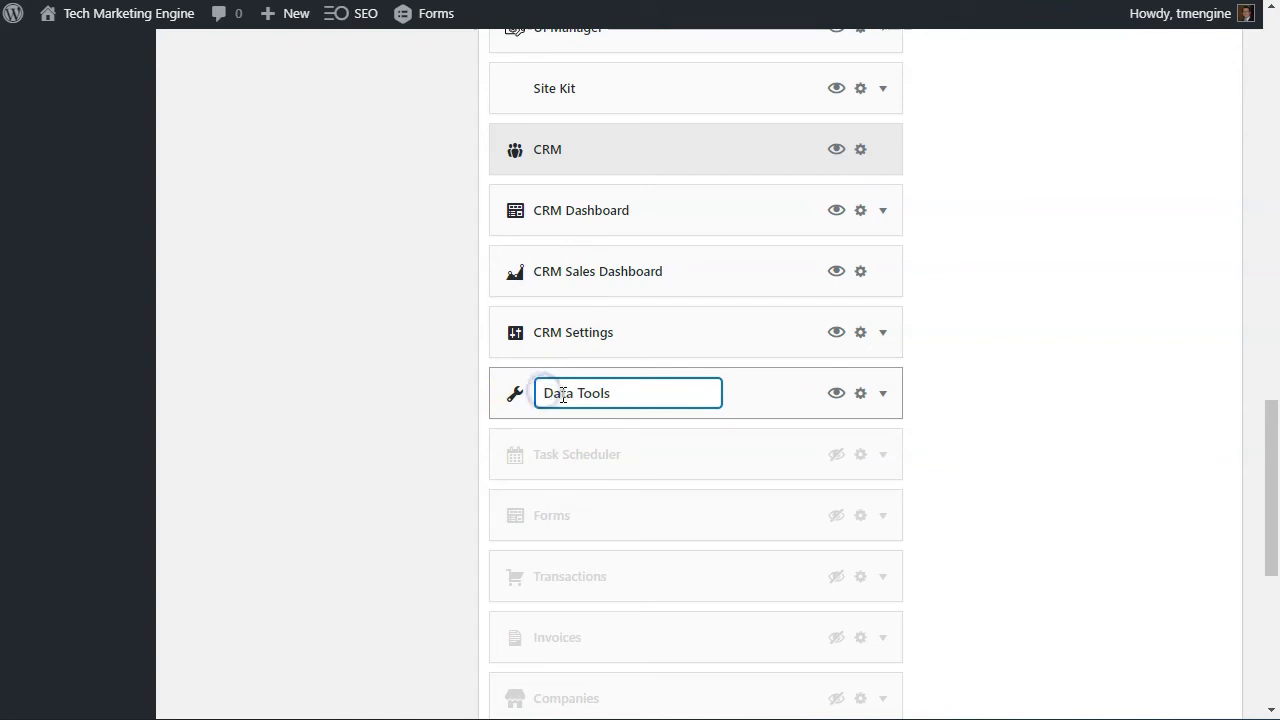
pyautogui.click(976, 368)
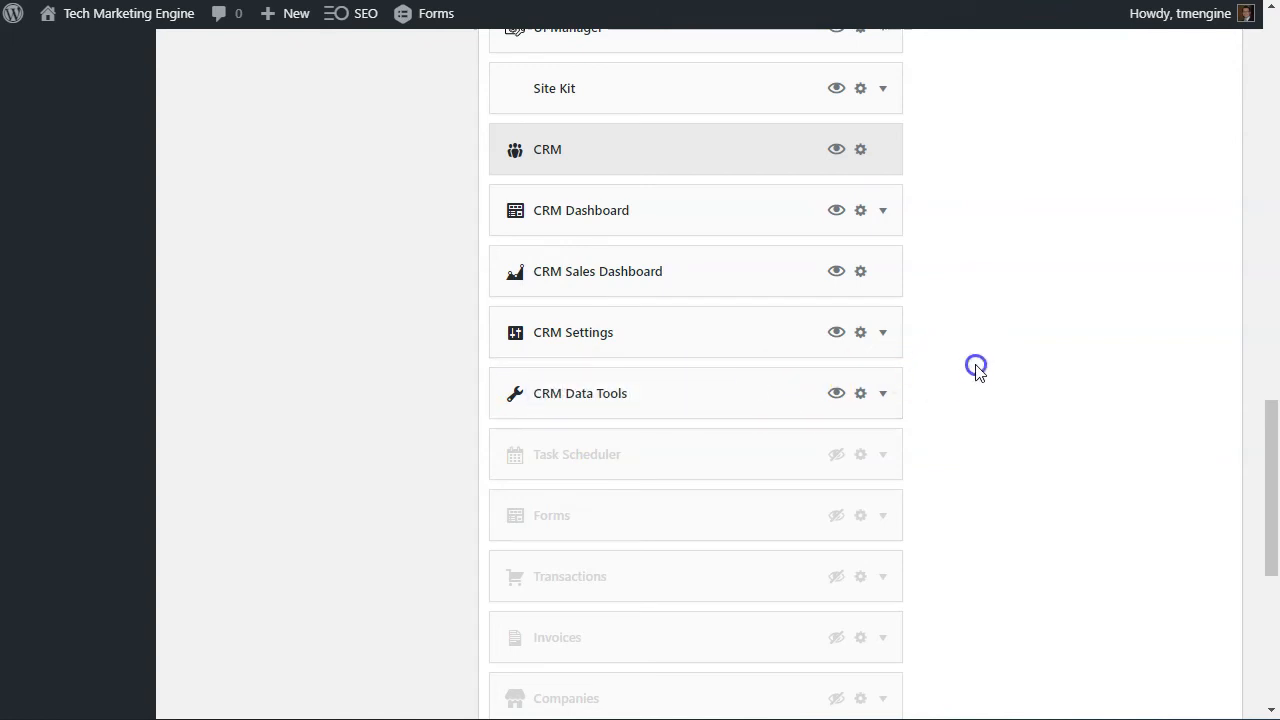
# Step: Hide the WP Engine menu and move it down between CRM Data Tools and the hidden Task Scheduler menu
pyautogui.scroll(5, 976, 368)
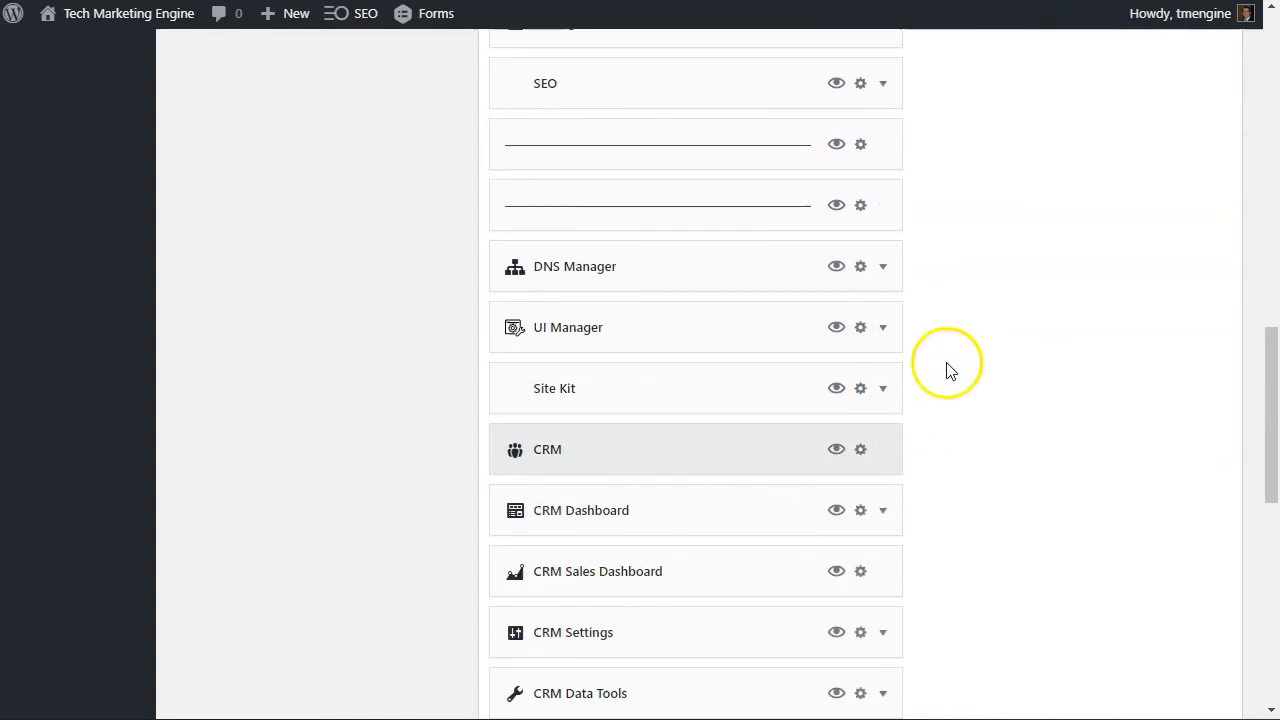
pyautogui.scroll(10, 766, 320)
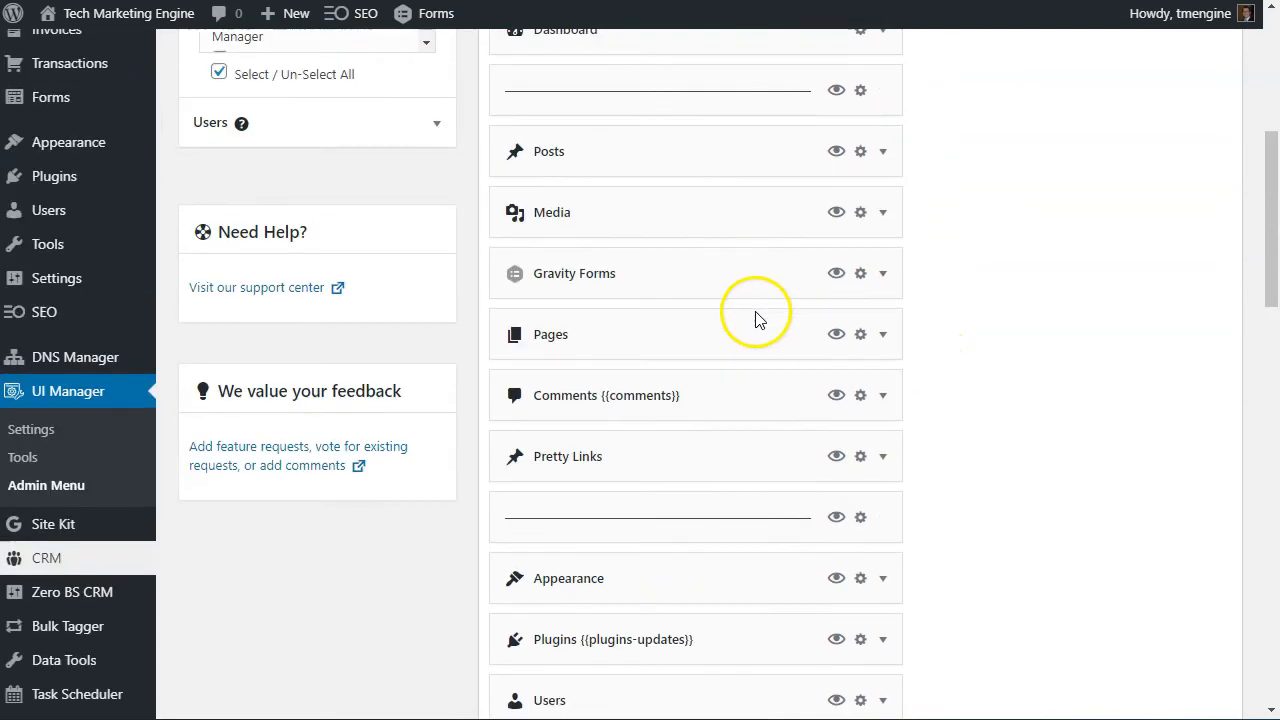
pyautogui.scroll(-2, 749, 340)
pyautogui.scroll(2, 749, 340)
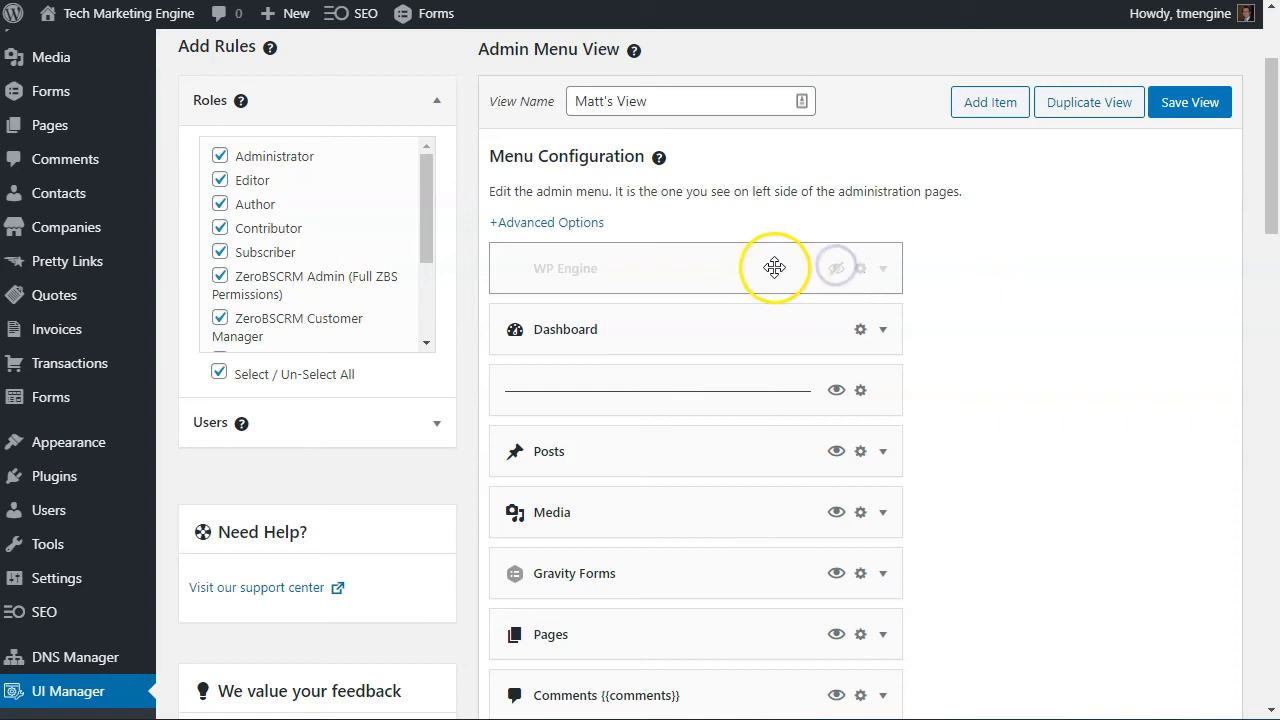
pyautogui.moveTo(808, 269); pyautogui.dragTo(768, 366)
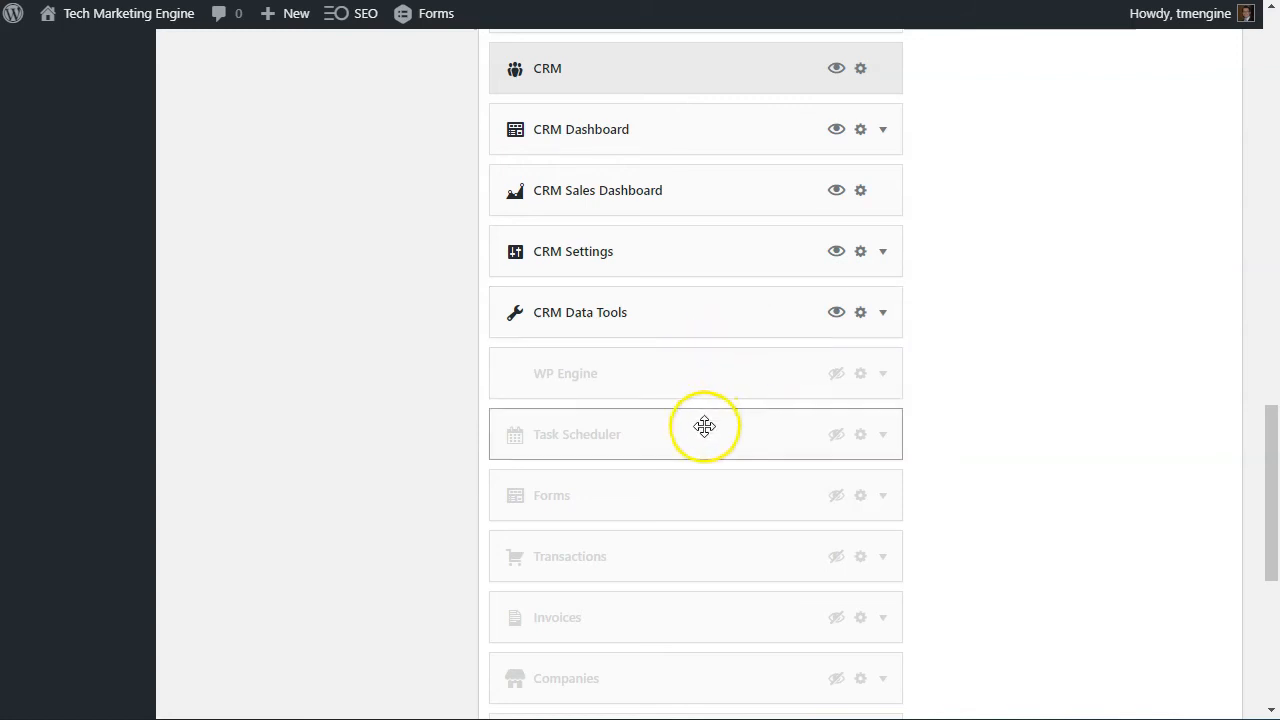
pyautogui.scroll(-3, 674, 469)
# Step: Move the Pages menu up to sit directly above Posts, just below the first separator
pyautogui.scroll(15, 720, 474)
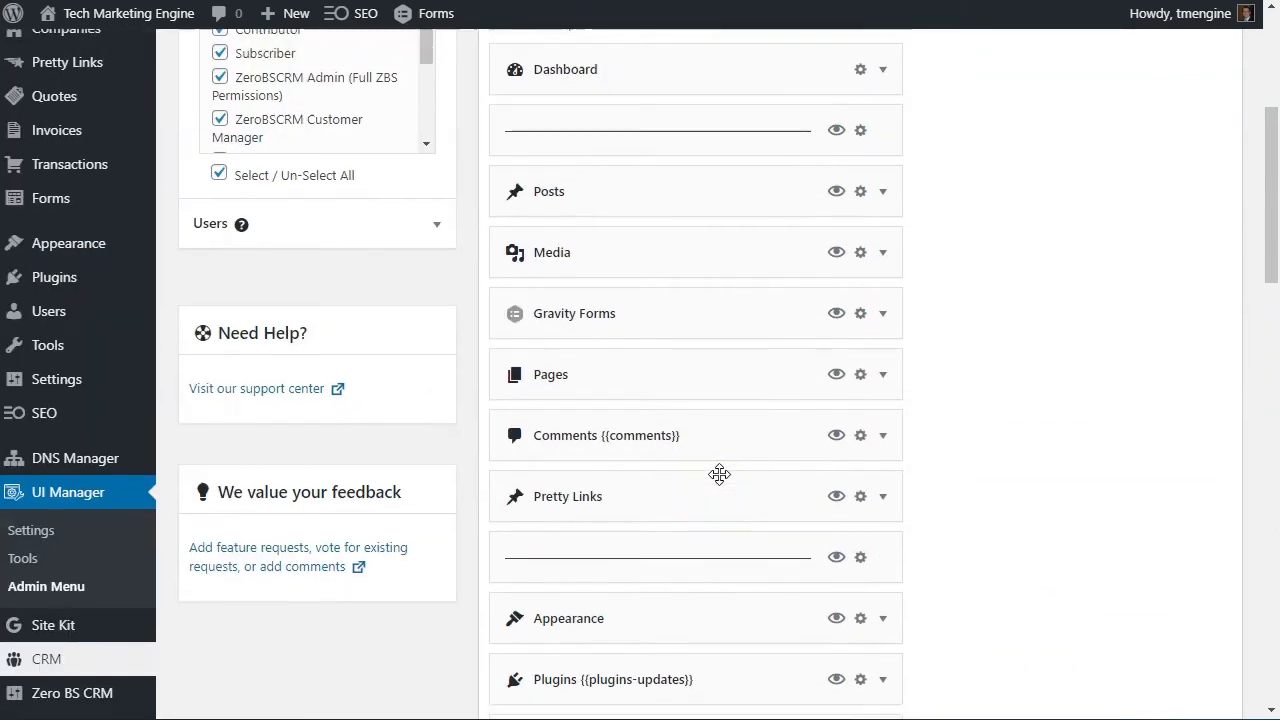
pyautogui.scroll(-1, 795, 363)
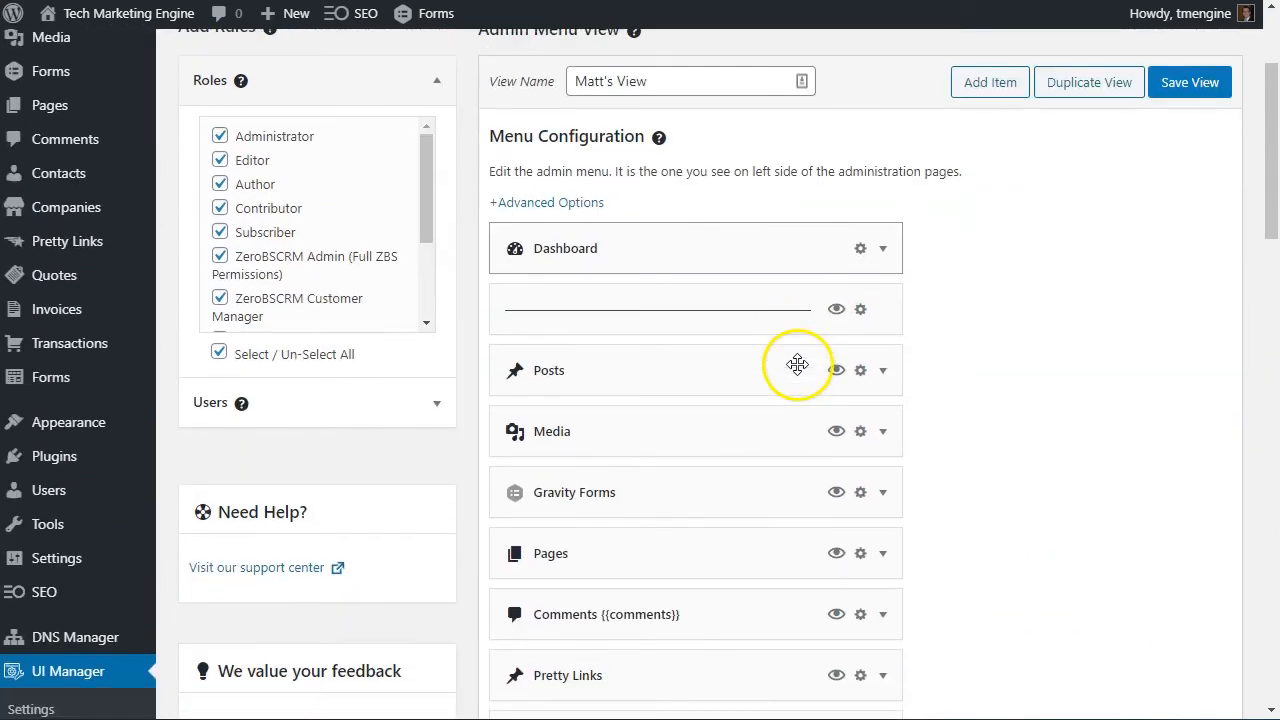
pyautogui.scroll(-2, 680, 390)
pyautogui.moveTo(616, 357); pyautogui.dragTo(615, 166)
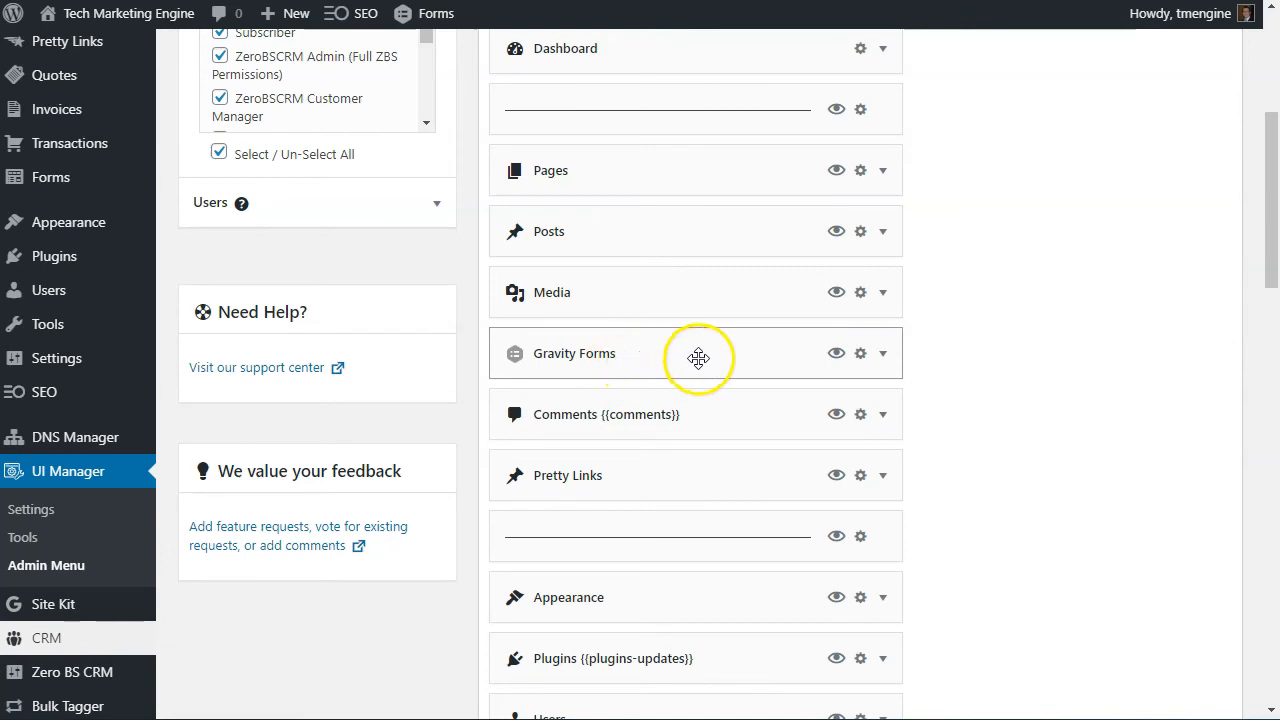
# Step: Move the Customize item out of the Appearance submenu to a top-level position directly above Appearance
pyautogui.scroll(-1, 588, 385)
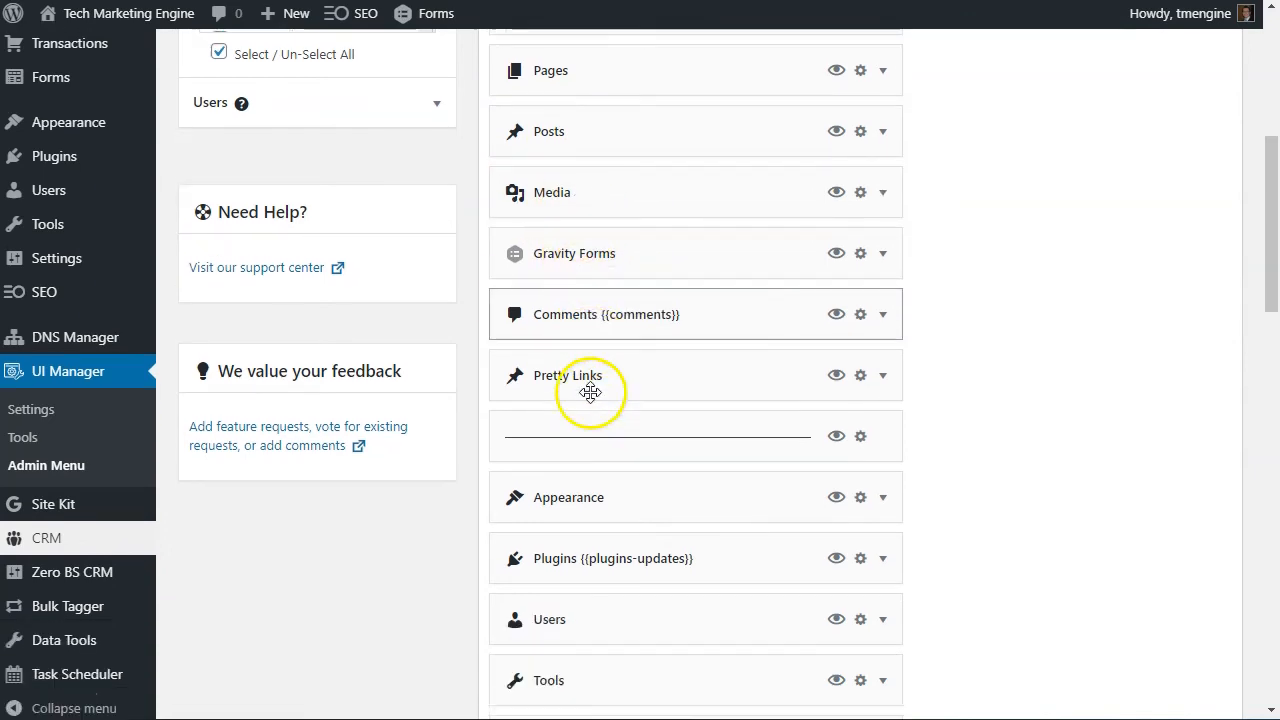
pyautogui.scroll(-2, 672, 376)
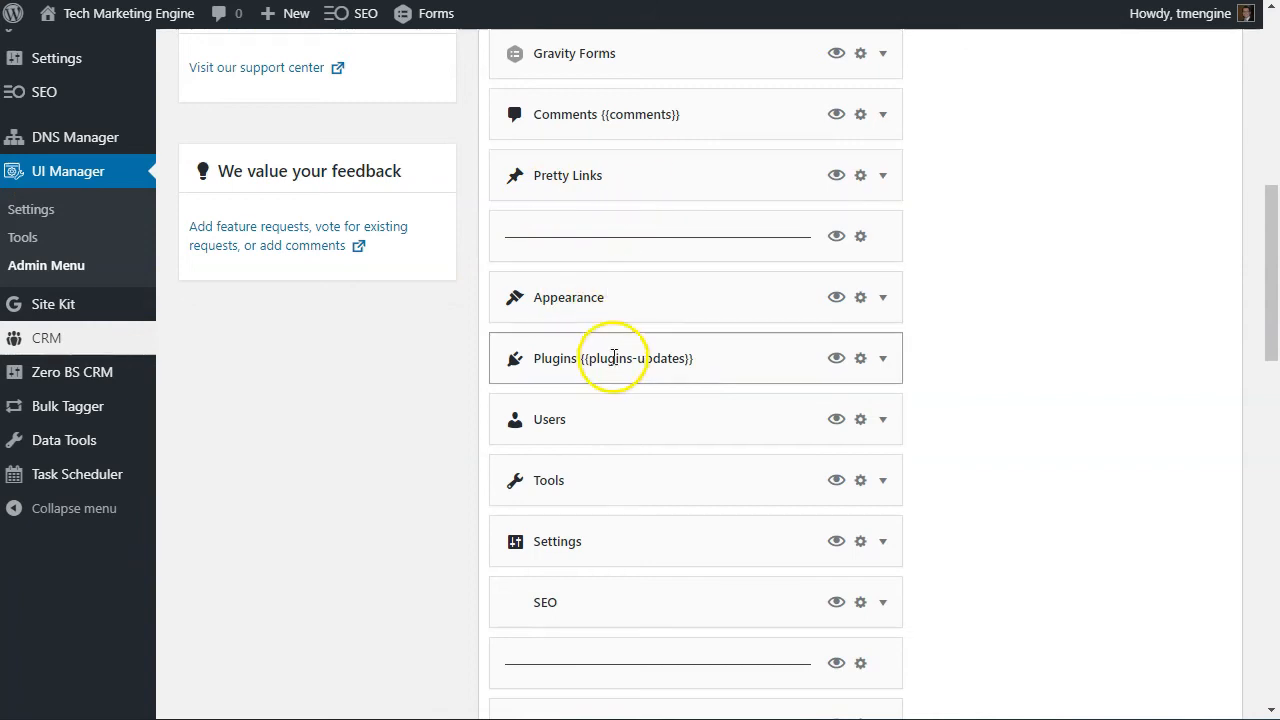
pyautogui.scroll(-1, 612, 363)
pyautogui.scroll(-1, 628, 310)
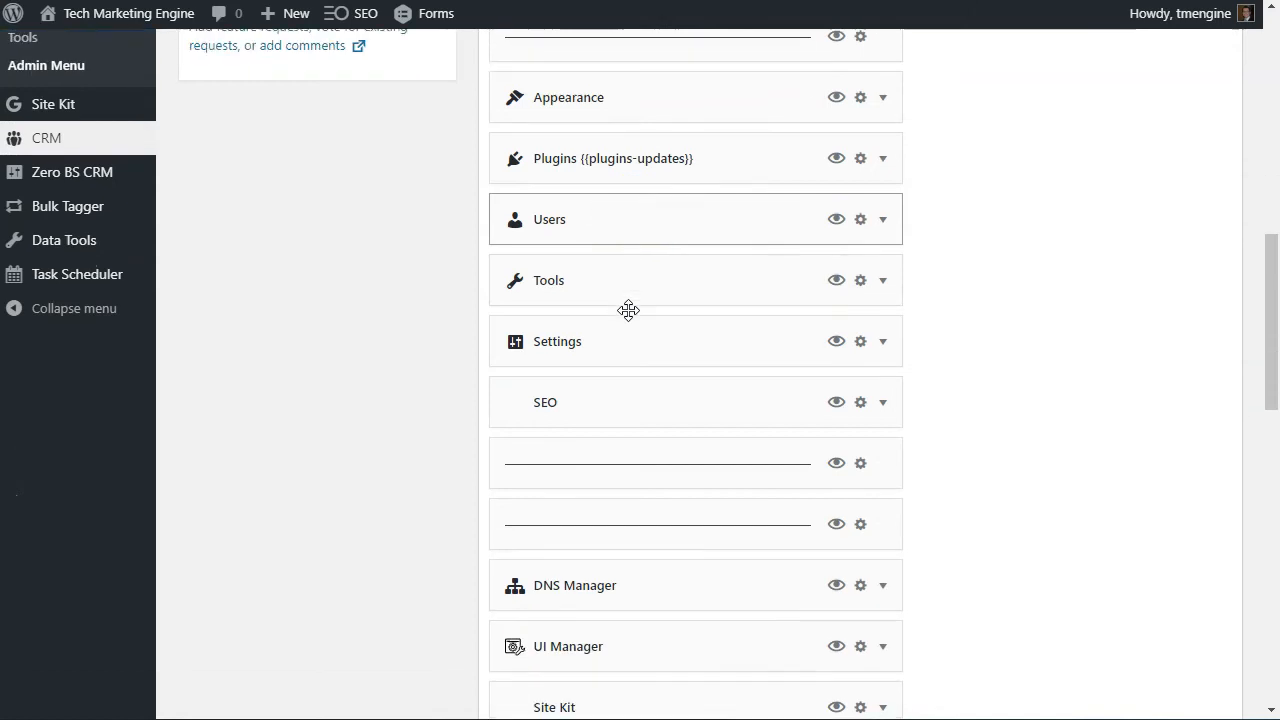
pyautogui.scroll(1, 640, 266)
pyautogui.click(884, 198)
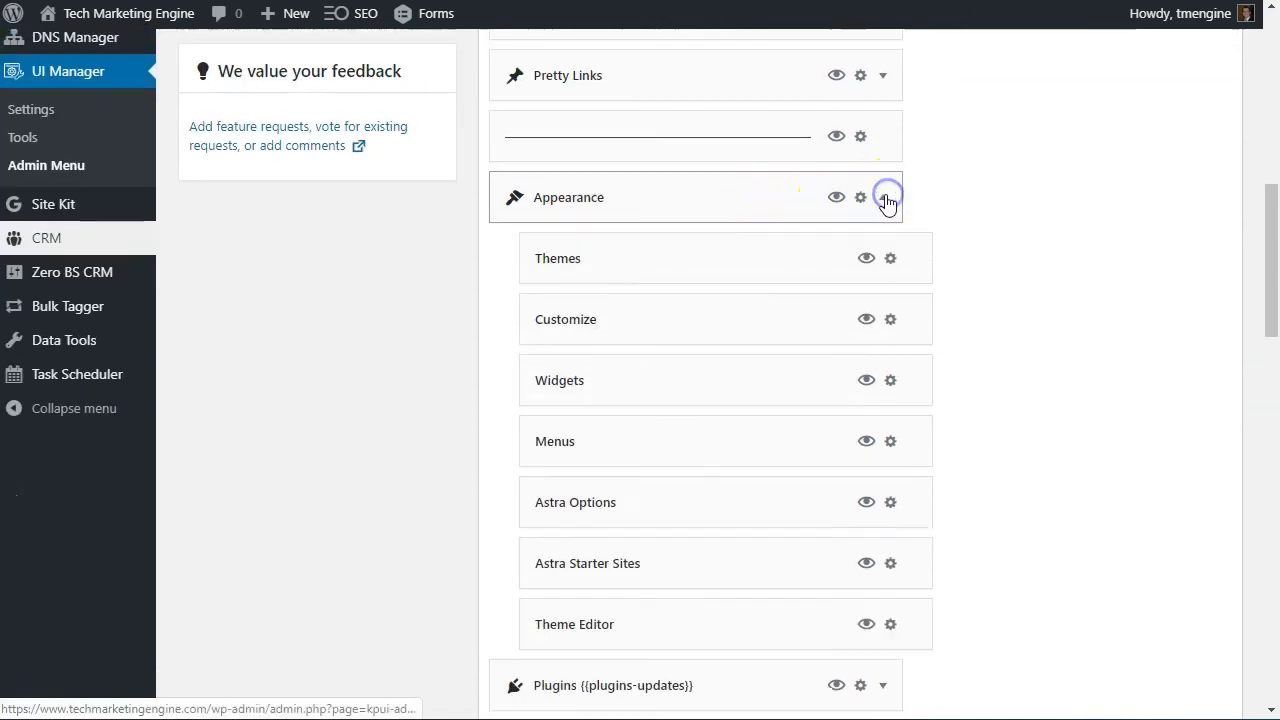
pyautogui.scroll(1, 626, 249)
pyautogui.moveTo(654, 425); pyautogui.dragTo(591, 306)
# Step: Move Astra Options out of the Appearance submenu to the top level beneath Customize, then collapse Appearance
pyautogui.scroll(-2, 640, 400)
pyautogui.scroll(1, 637, 400)
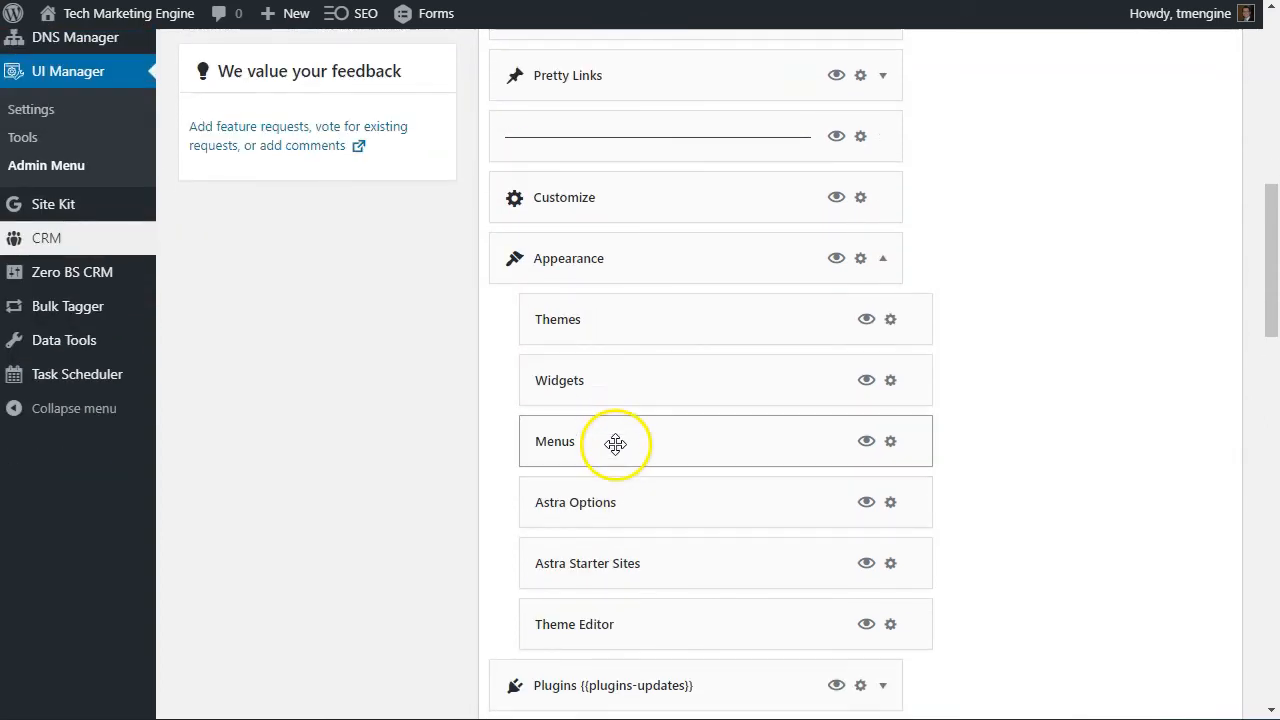
pyautogui.moveTo(620, 493); pyautogui.dragTo(562, 255)
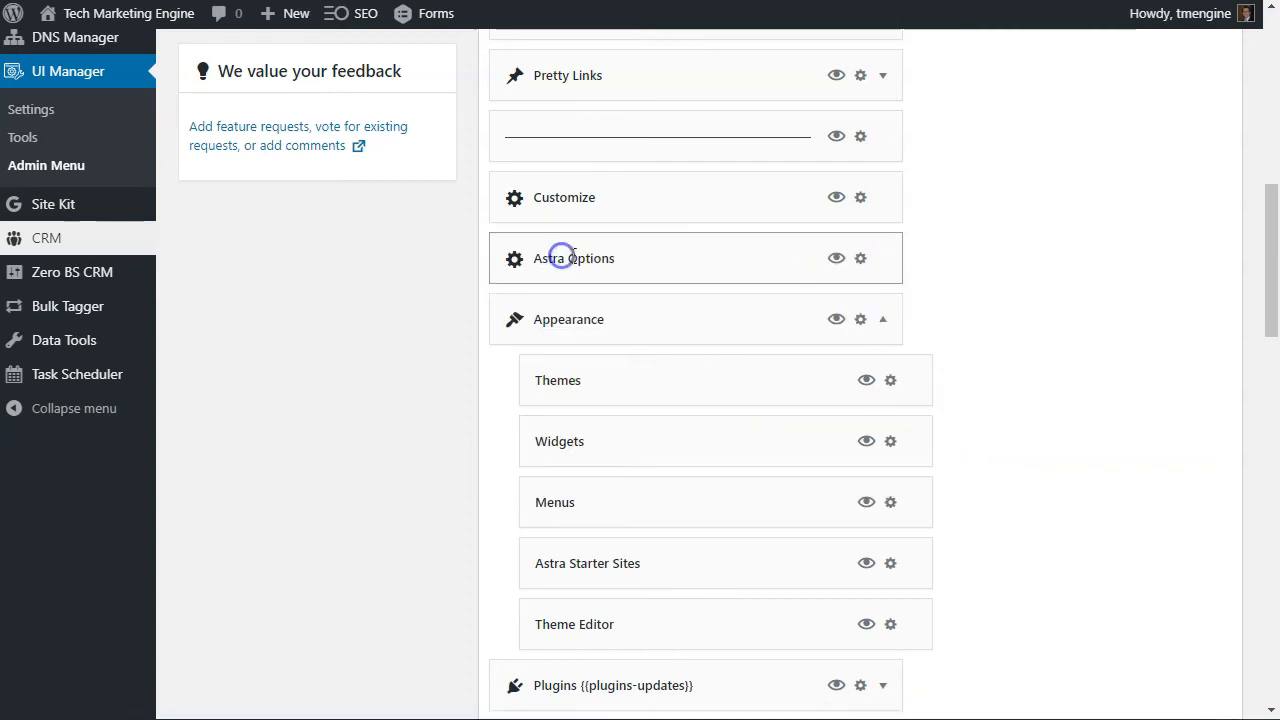
pyautogui.click(882, 319)
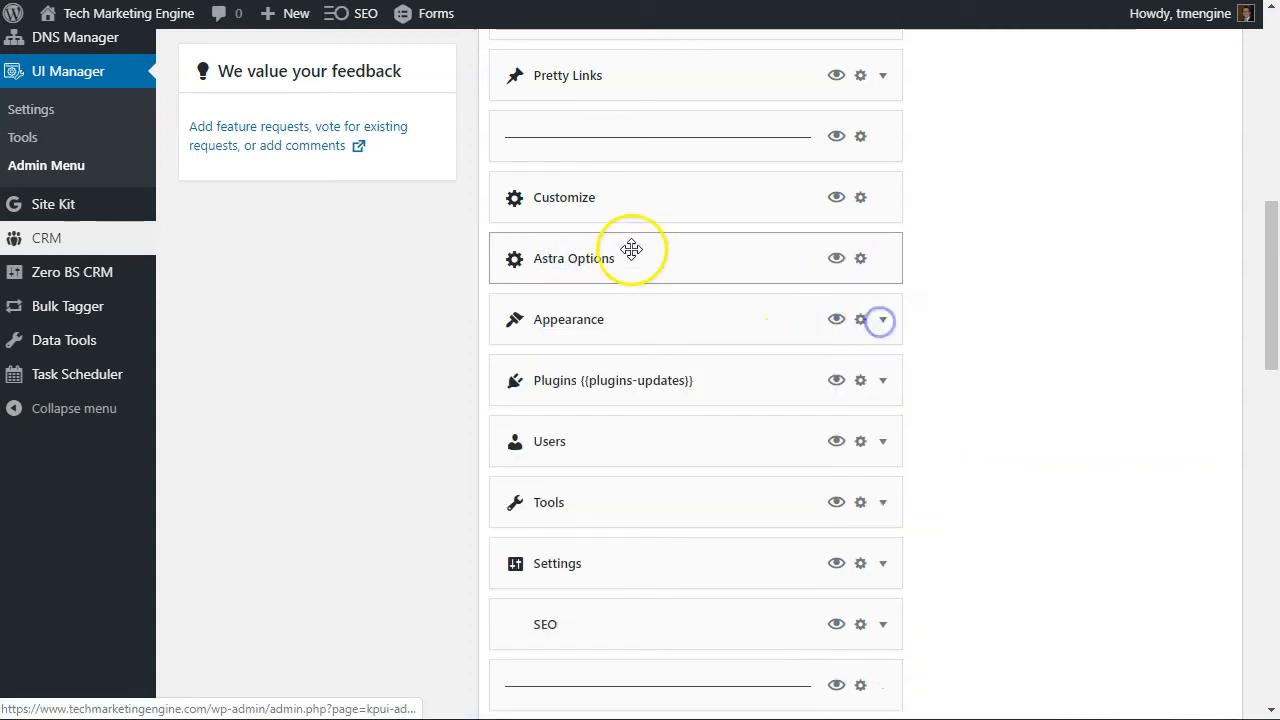
# Step: Change the icon of the top-level Customize item to the hammer
pyautogui.click(515, 205)
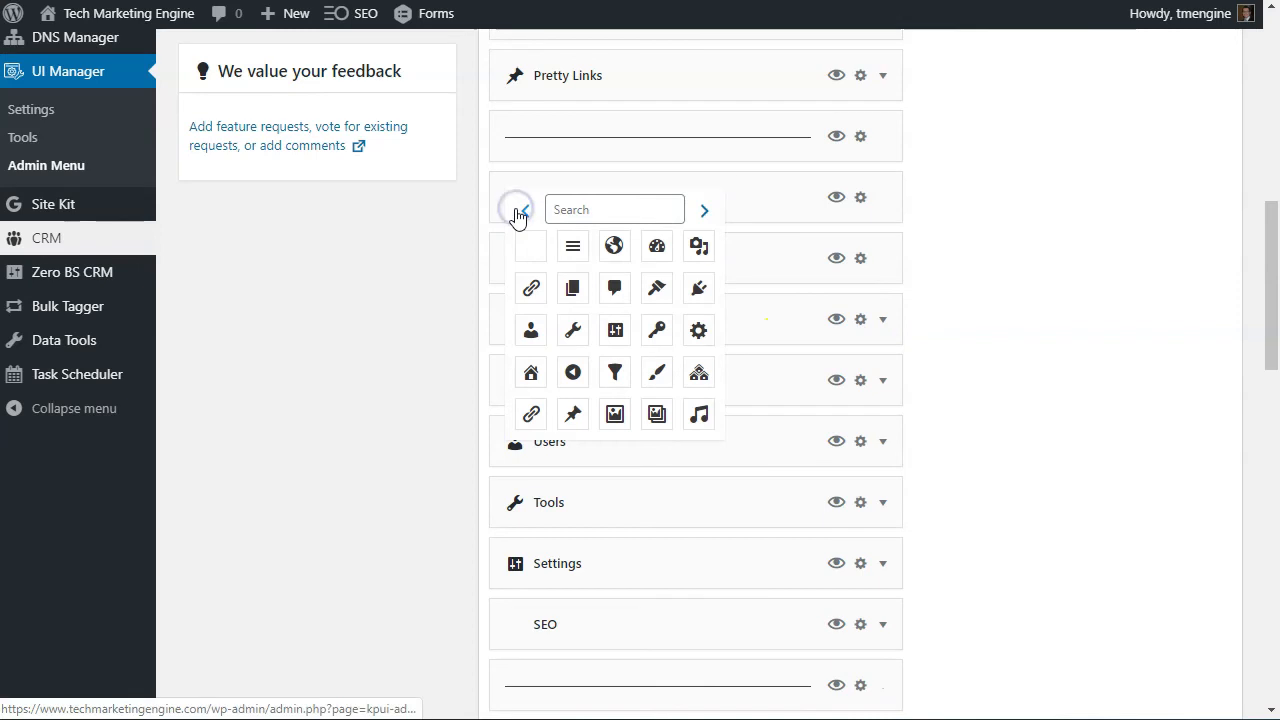
pyautogui.click(656, 283)
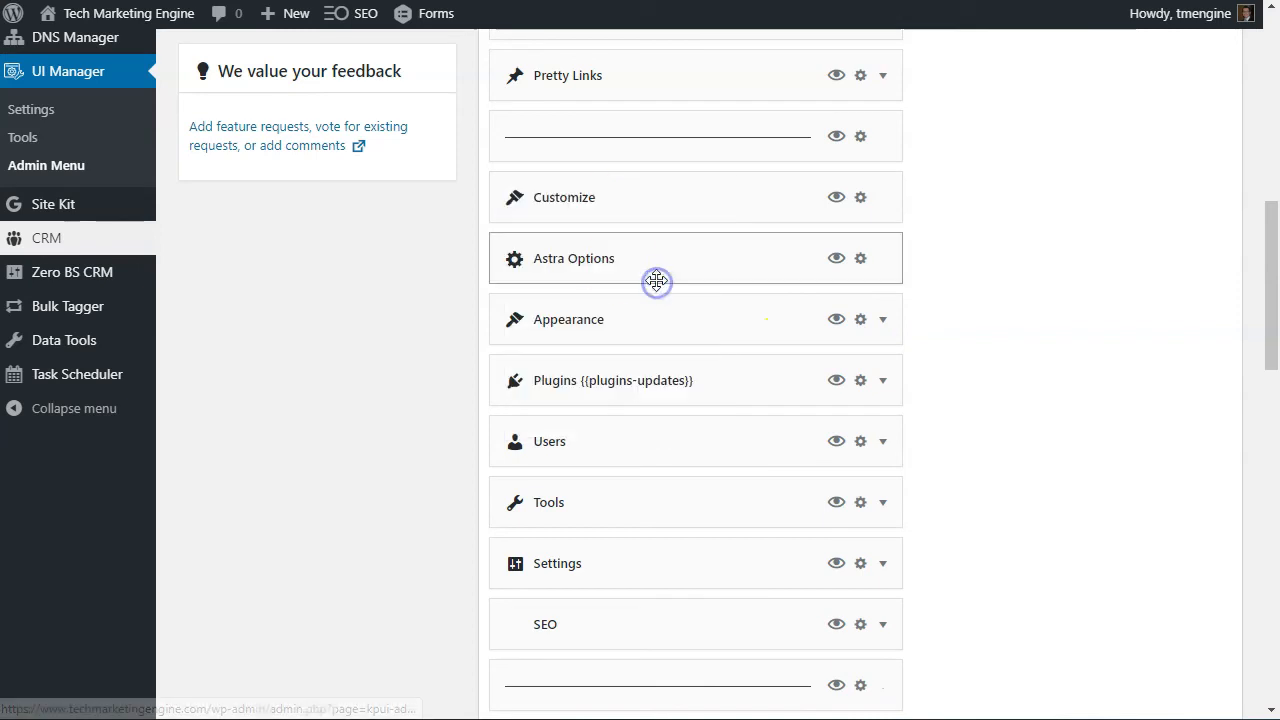
pyautogui.click(515, 200)
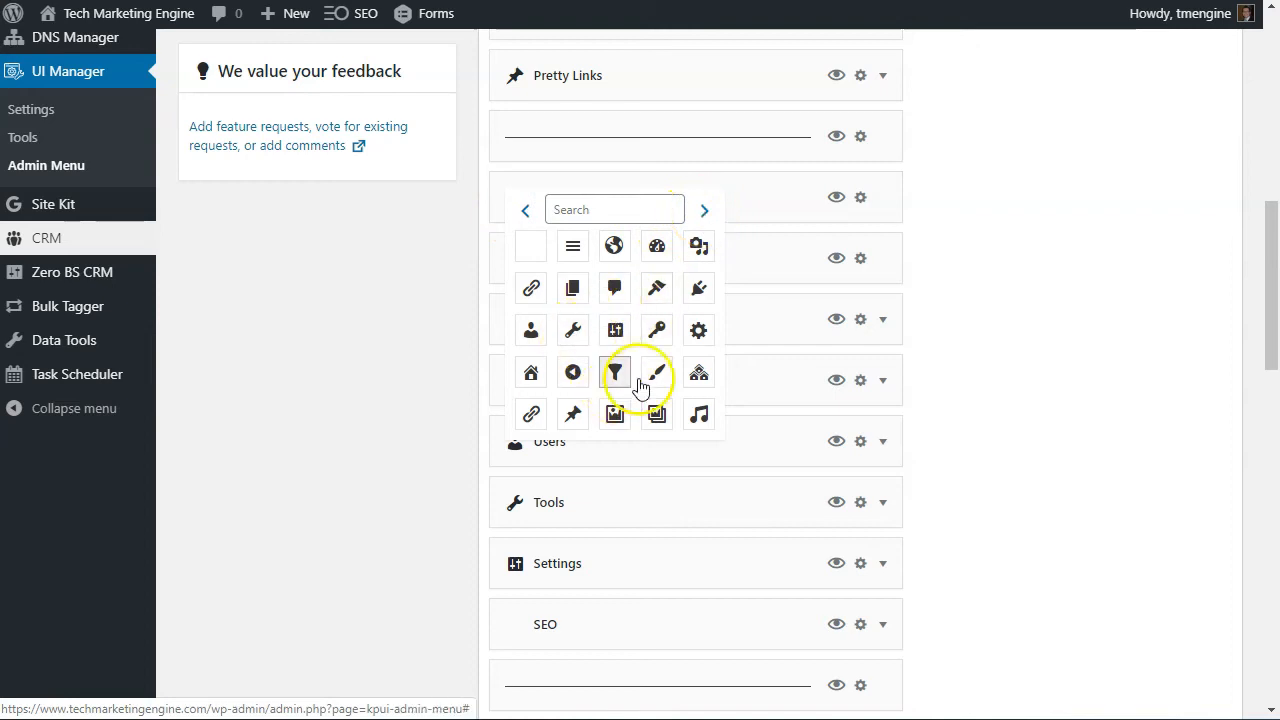
pyautogui.click(704, 209)
pyautogui.click(704, 209)
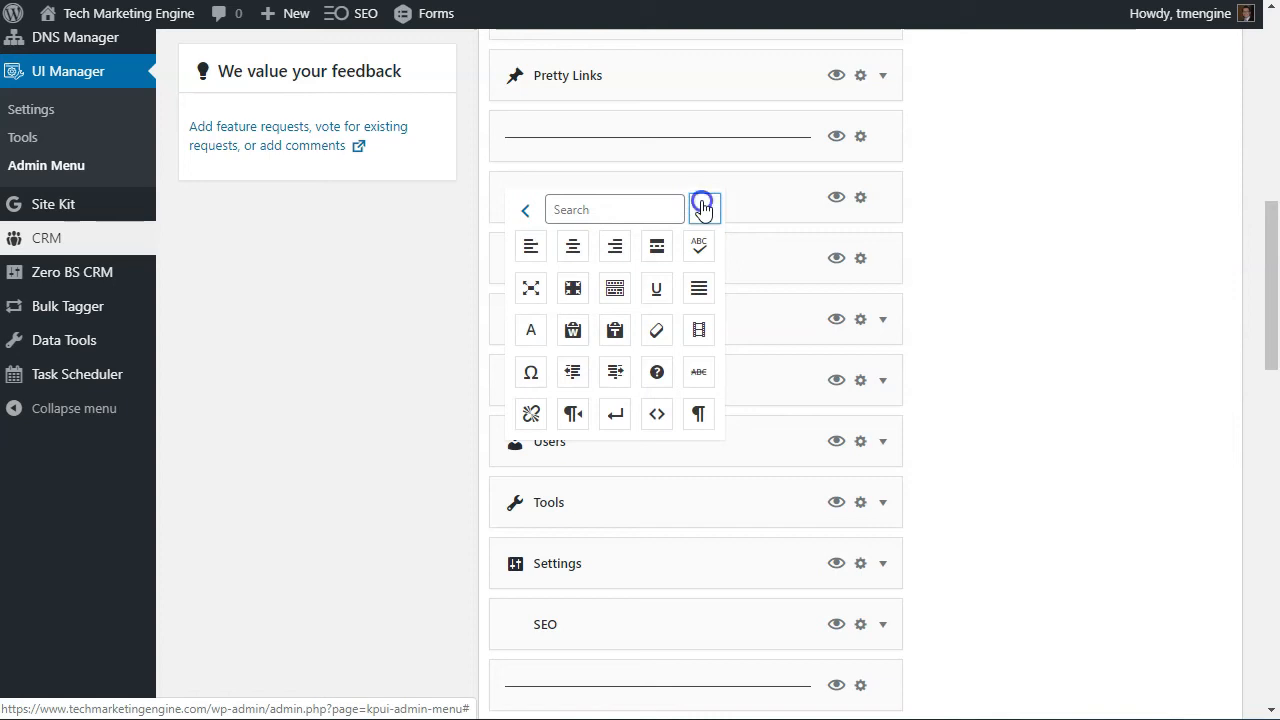
pyautogui.click(704, 209)
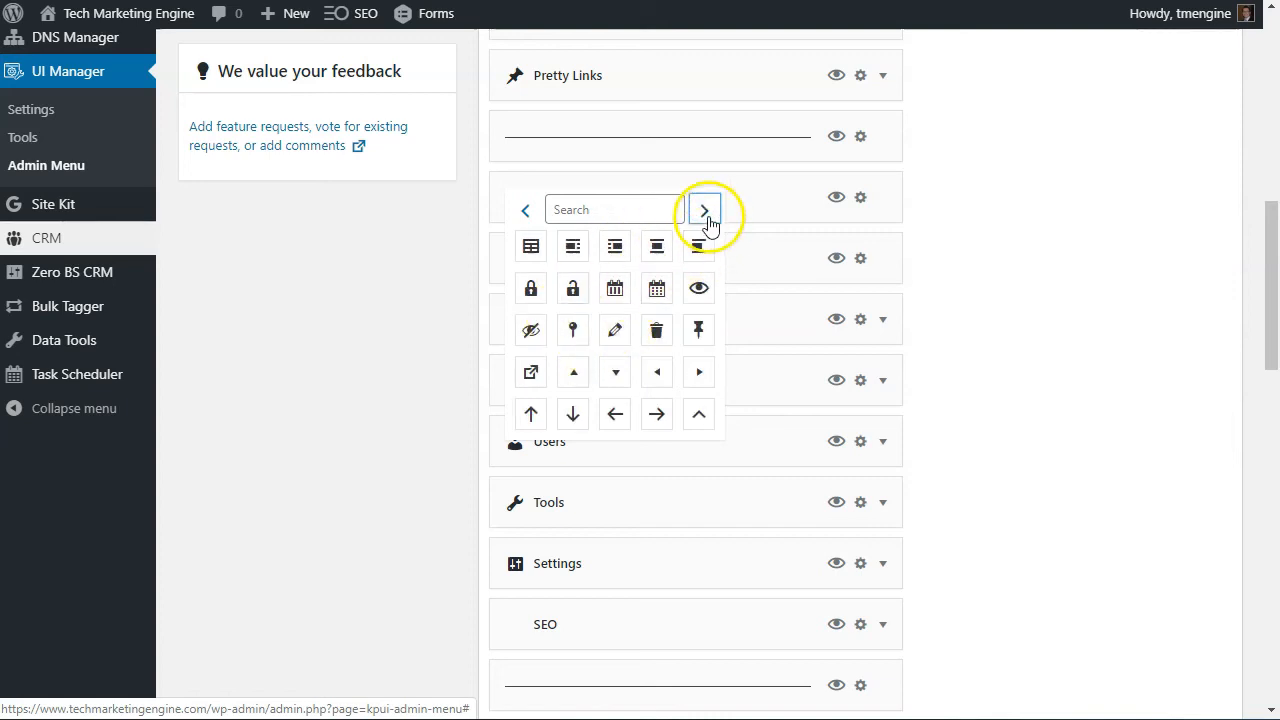
pyautogui.click(705, 211)
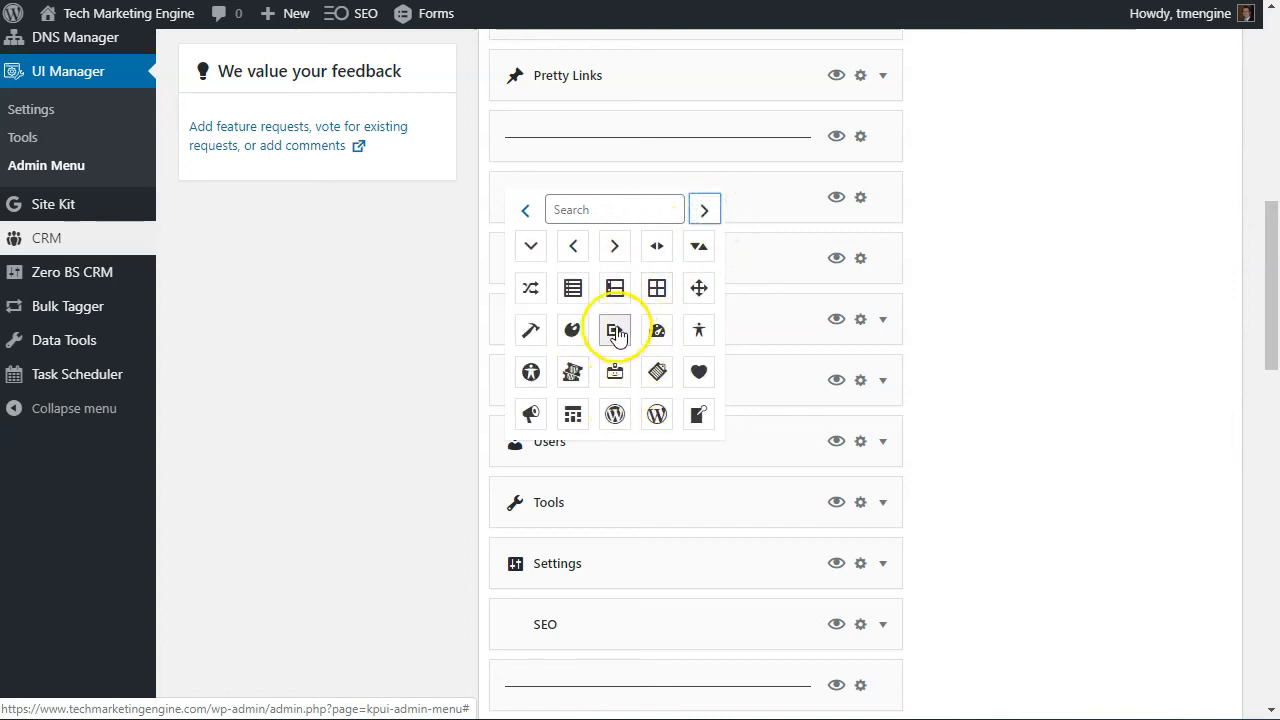
pyautogui.click(531, 330)
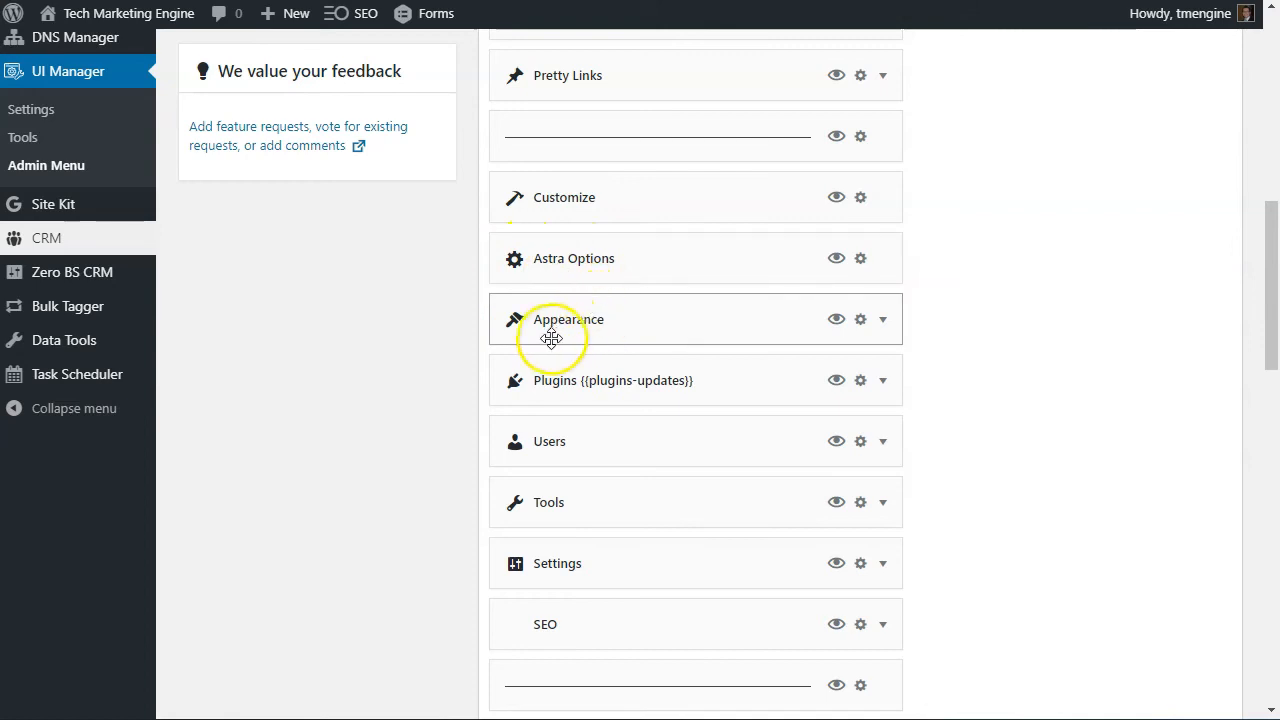
# Step: Hide the separator directly beneath SEO and move the SEO menu below both adjacent separators, just above DNS Manager
pyautogui.scroll(-1, 551, 338)
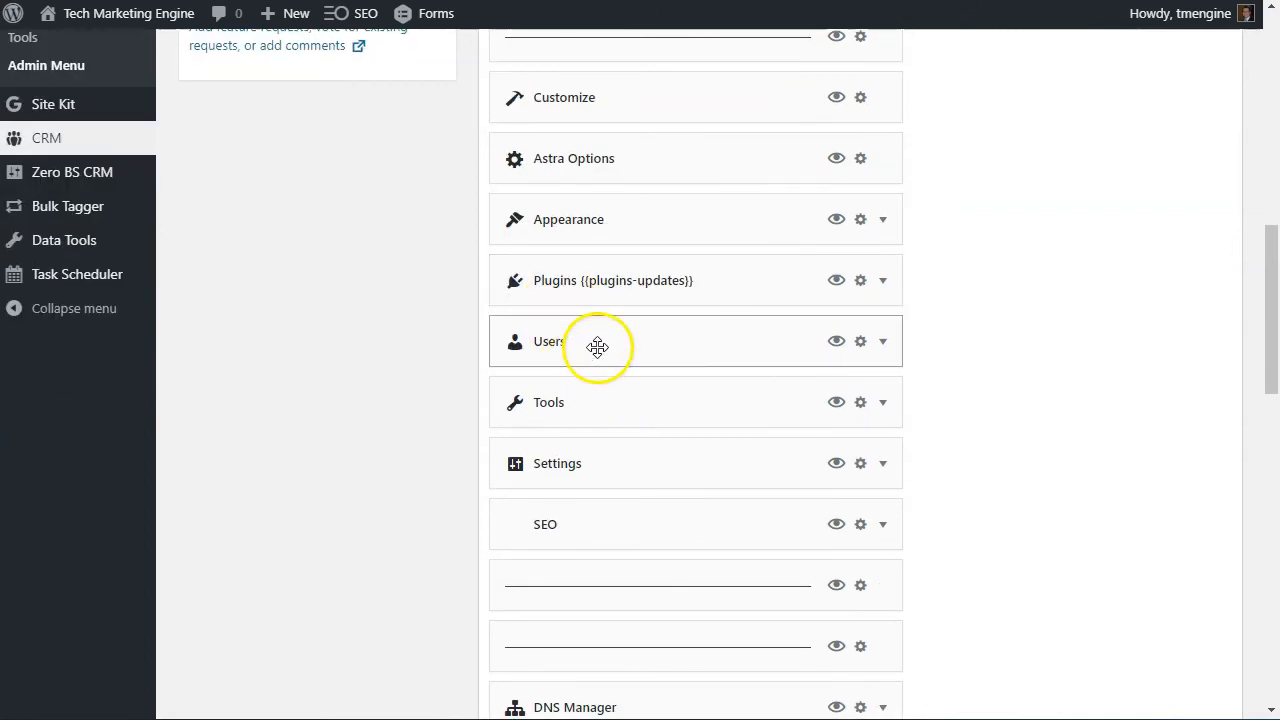
pyautogui.scroll(-1, 595, 399)
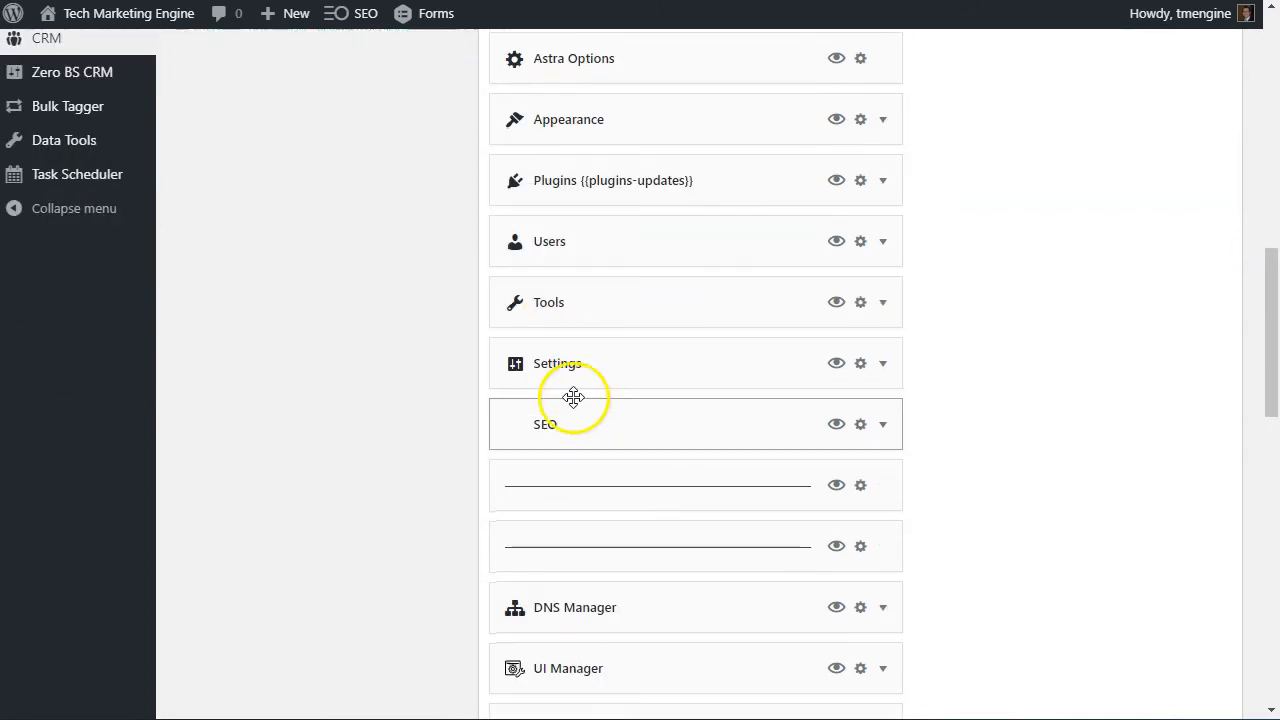
pyautogui.scroll(-2, 571, 394)
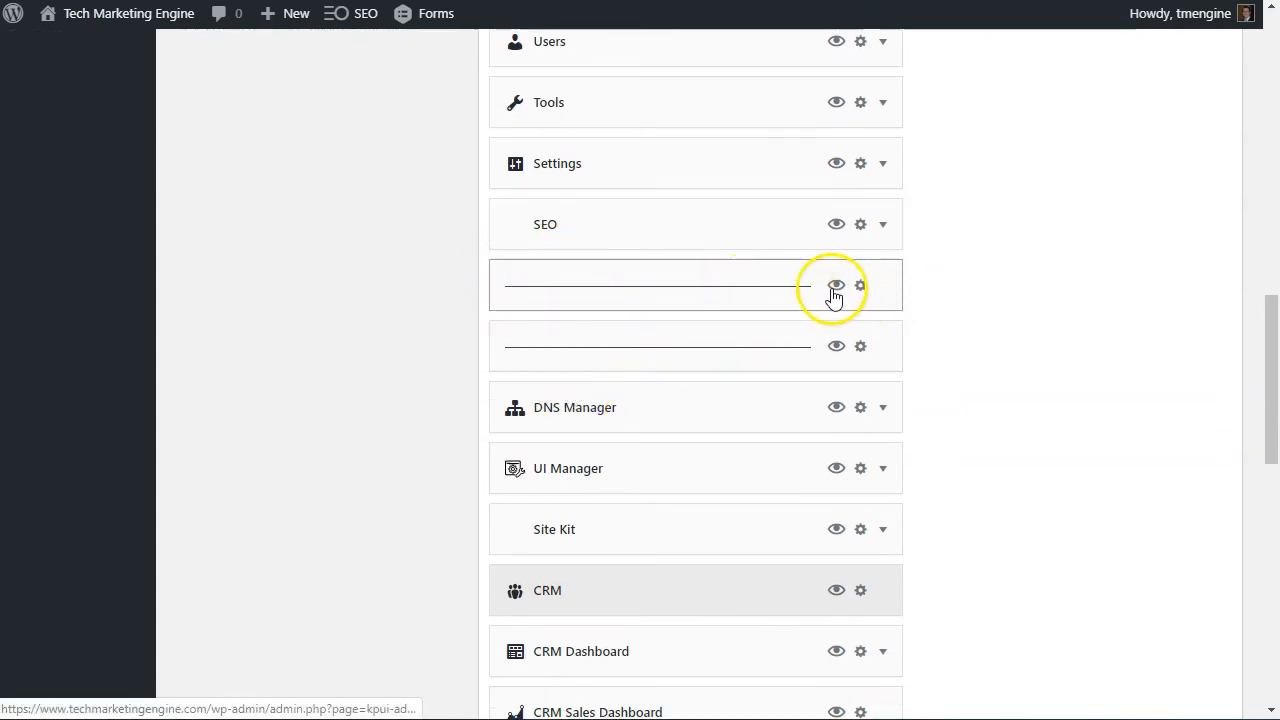
pyautogui.click(861, 286)
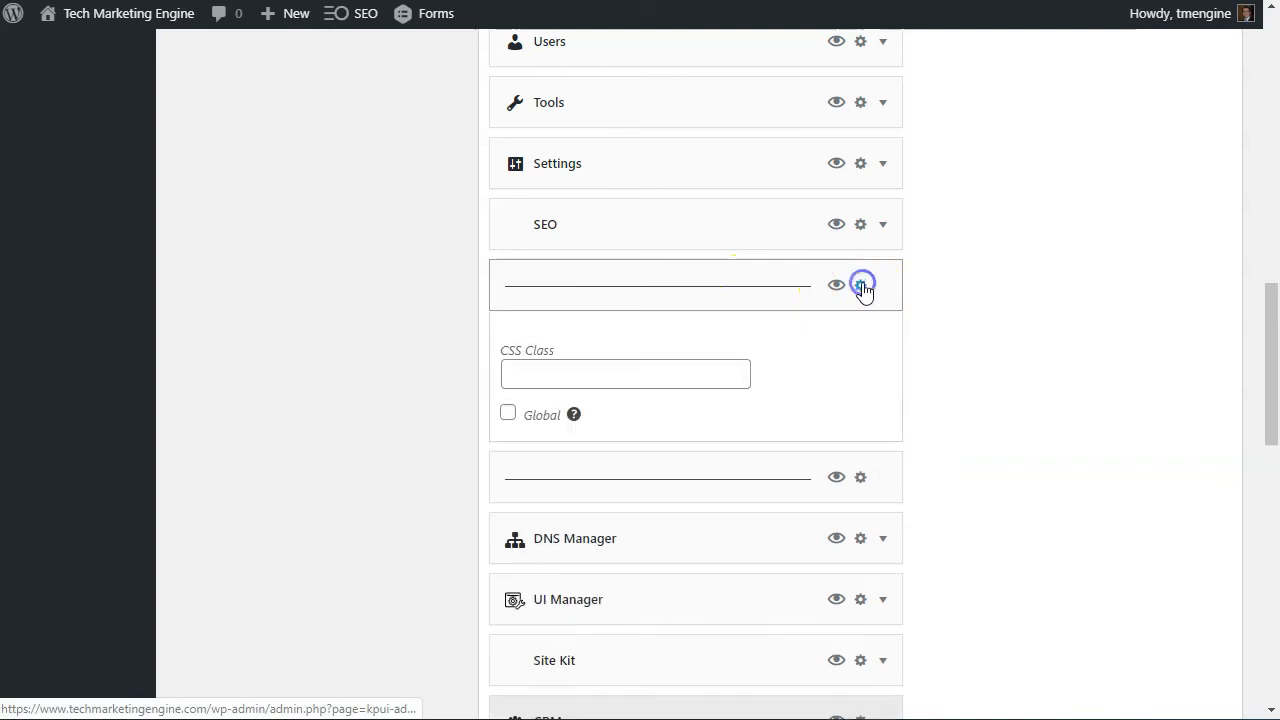
pyautogui.click(863, 287)
pyautogui.click(838, 287)
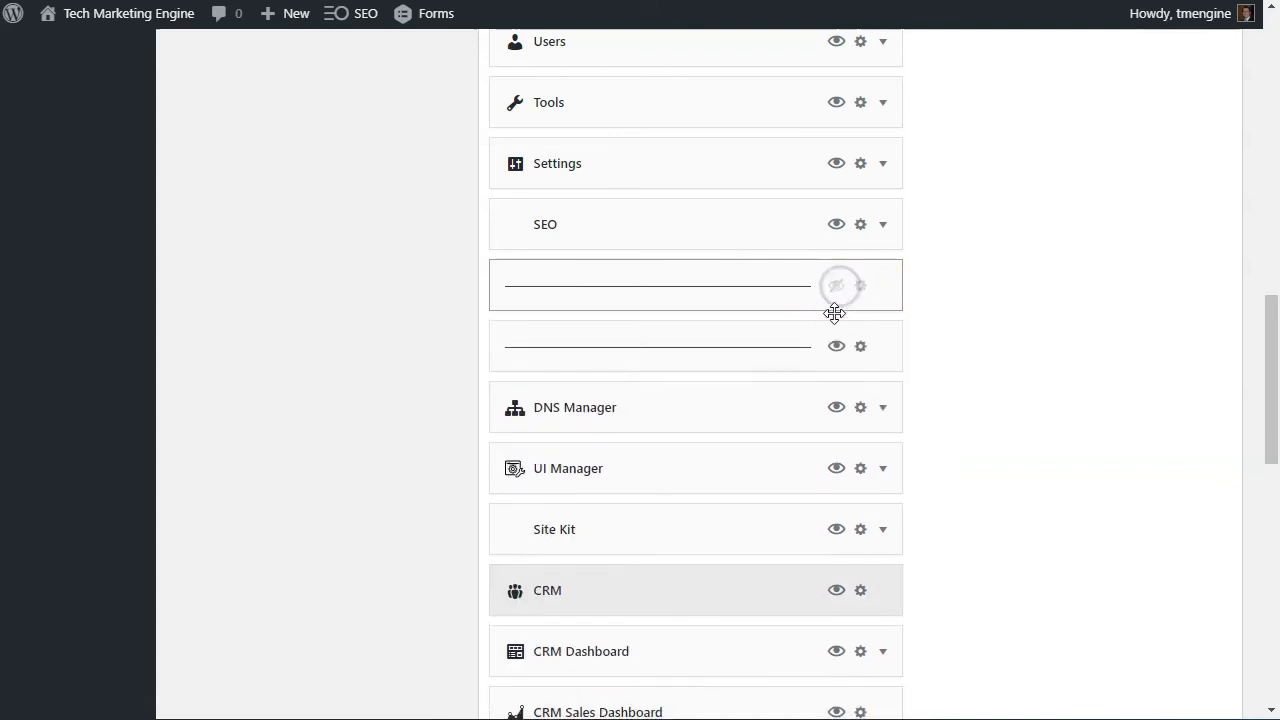
pyautogui.scroll(-1, 780, 346)
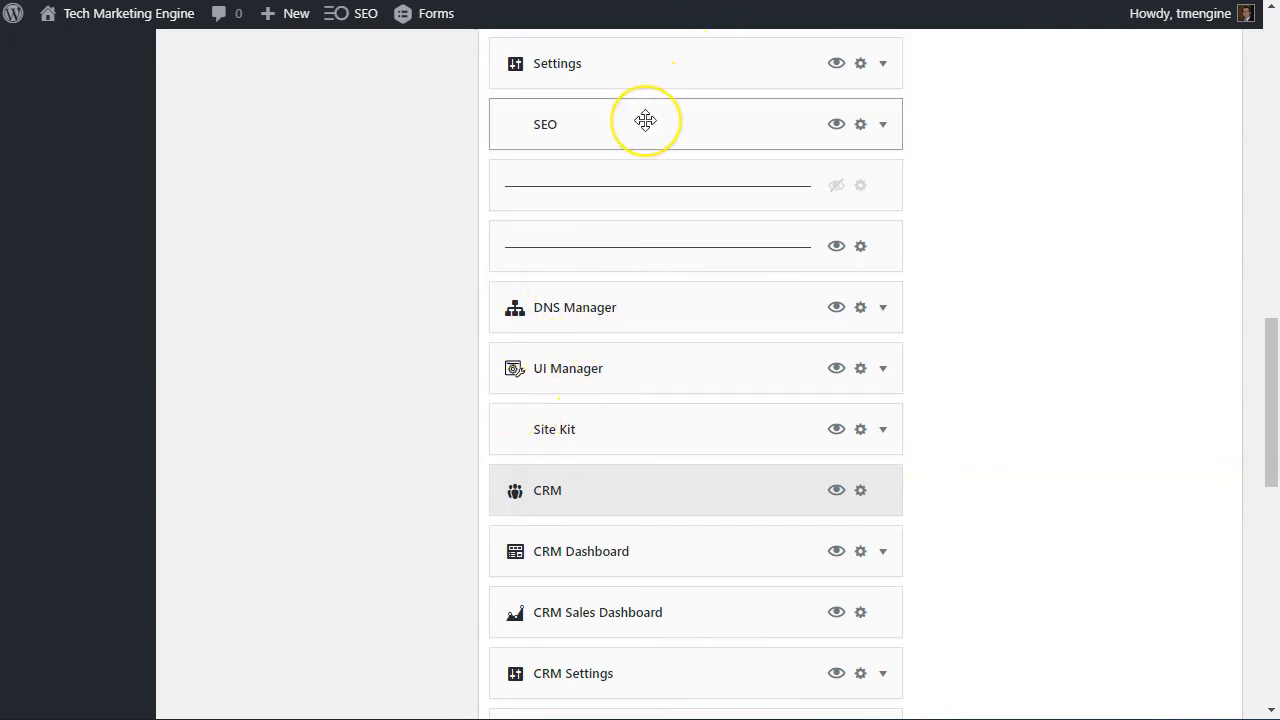
pyautogui.moveTo(646, 121); pyautogui.dragTo(643, 243)
# Step: Add a new item to the menu view and label it Other Plugins
pyautogui.scroll(4, 828, 282)
pyautogui.scroll(8, 829, 284)
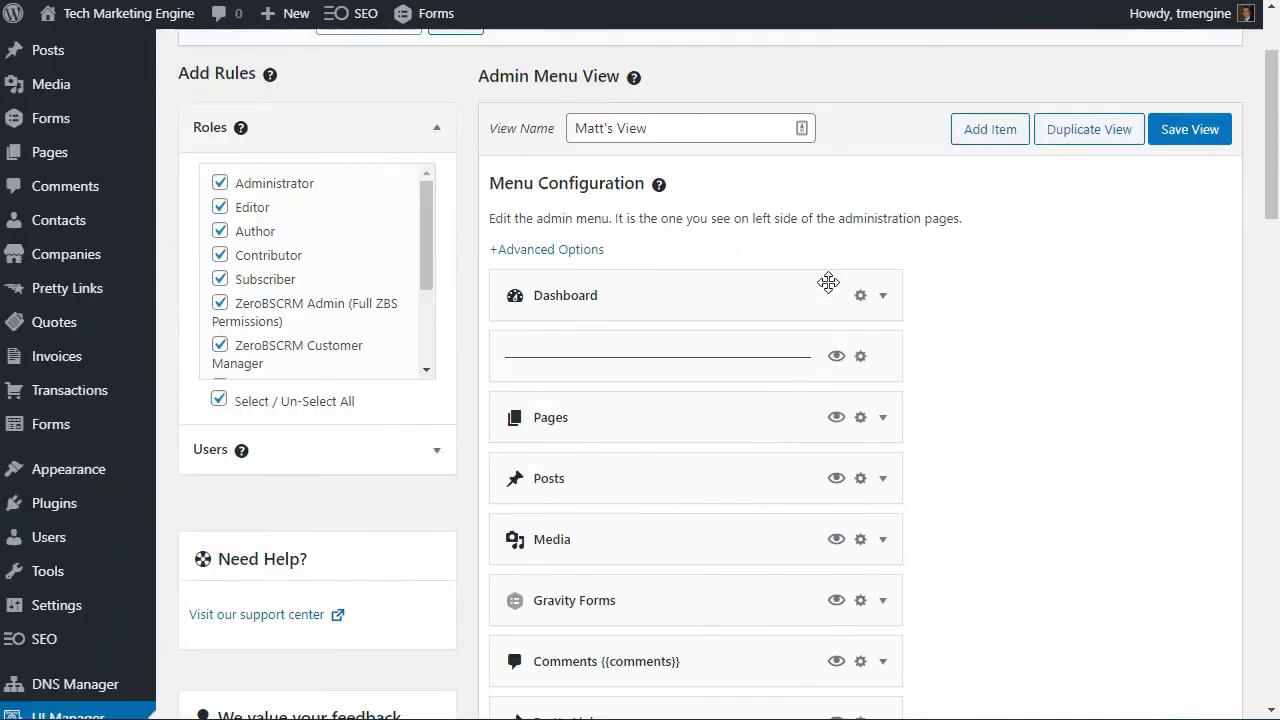
pyautogui.scroll(-10, 832, 282)
pyautogui.scroll(10, 836, 291)
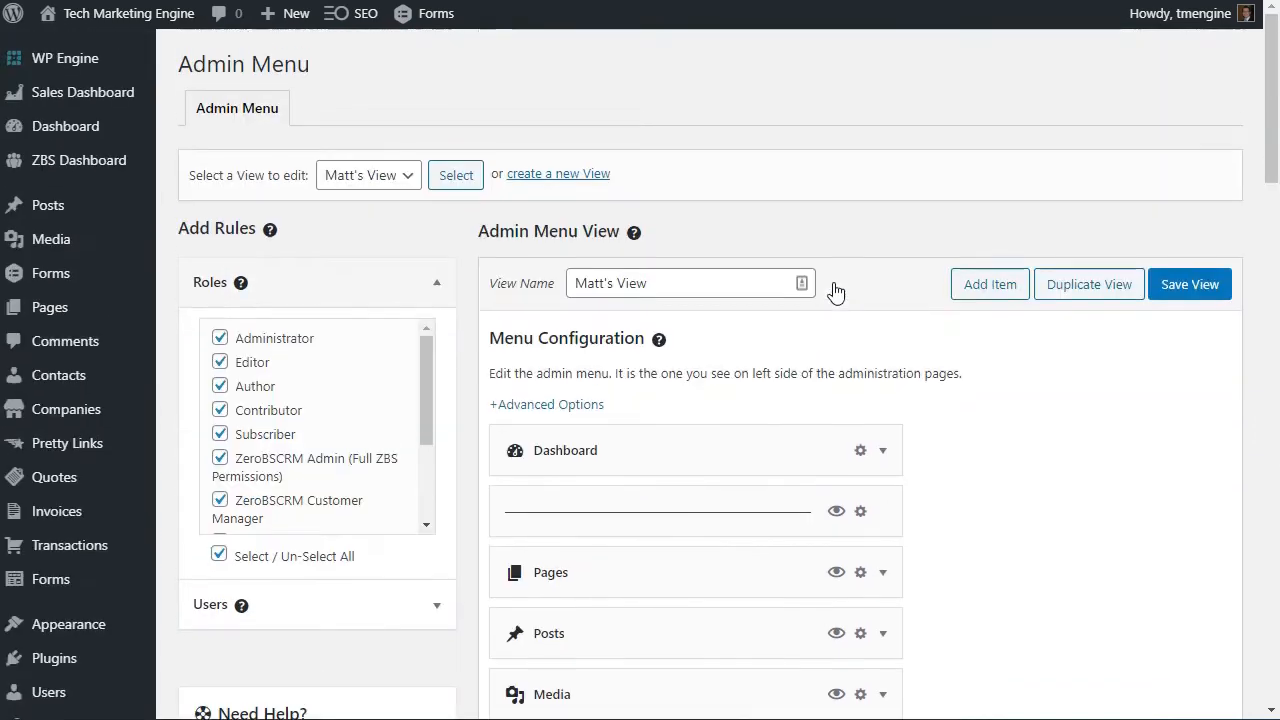
pyautogui.click(1000, 290)
pyautogui.scroll(-2, 640, 430)
pyautogui.moveTo(608, 397); pyautogui.dragTo(505, 397)
pyautogui.write('Other Plugins')
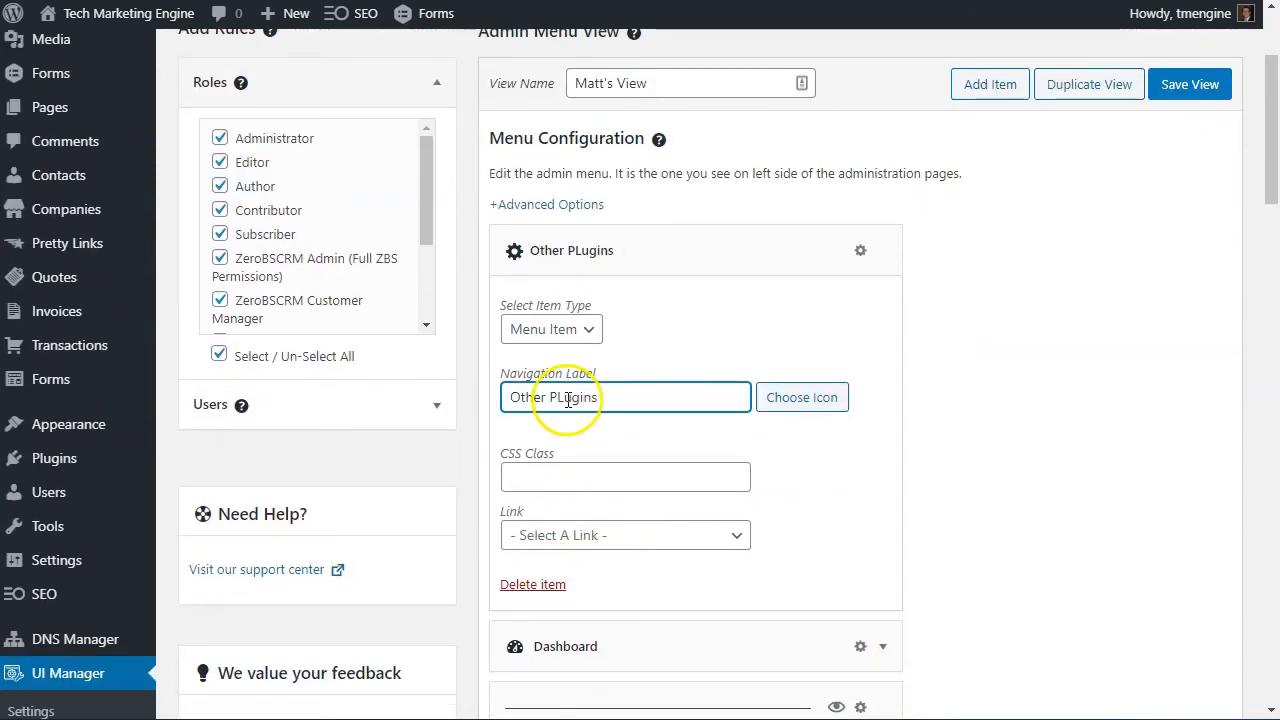
# Step: Give the Other Plugins item the table-layout icon from the fifth page of icons
pyautogui.click(801, 398)
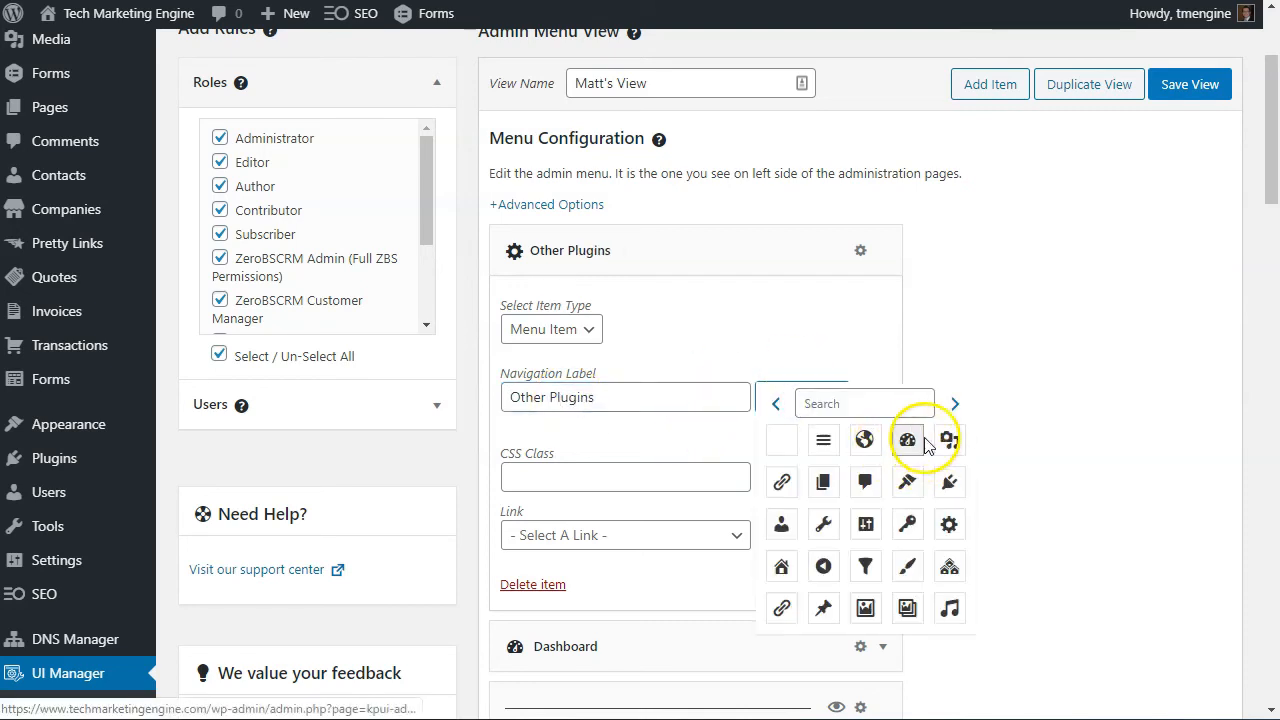
pyautogui.click(953, 406)
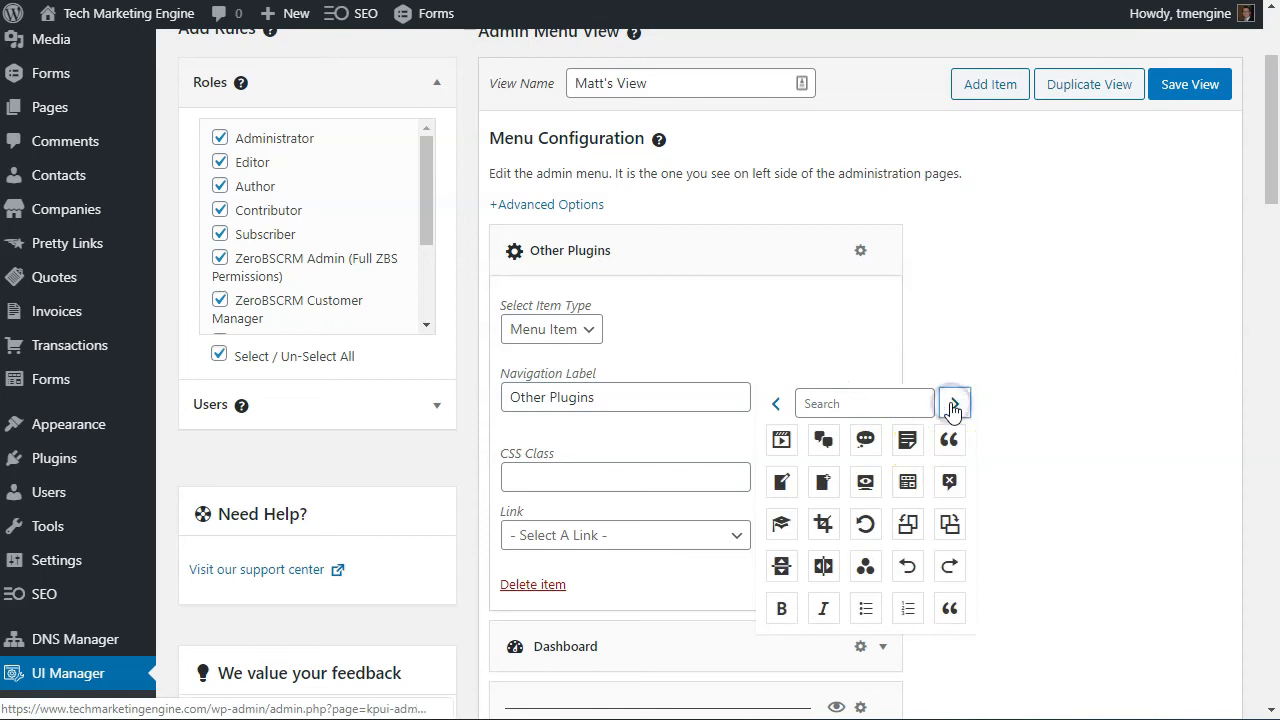
pyautogui.click(956, 408)
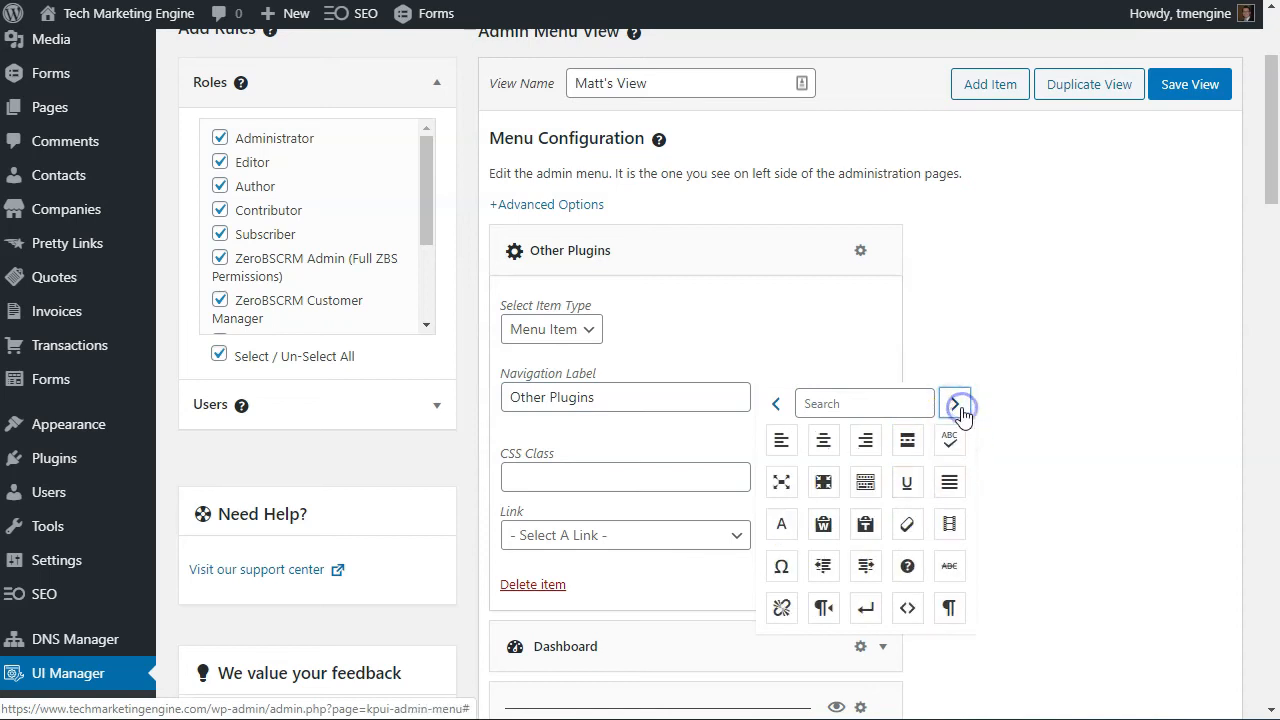
pyautogui.click(956, 406)
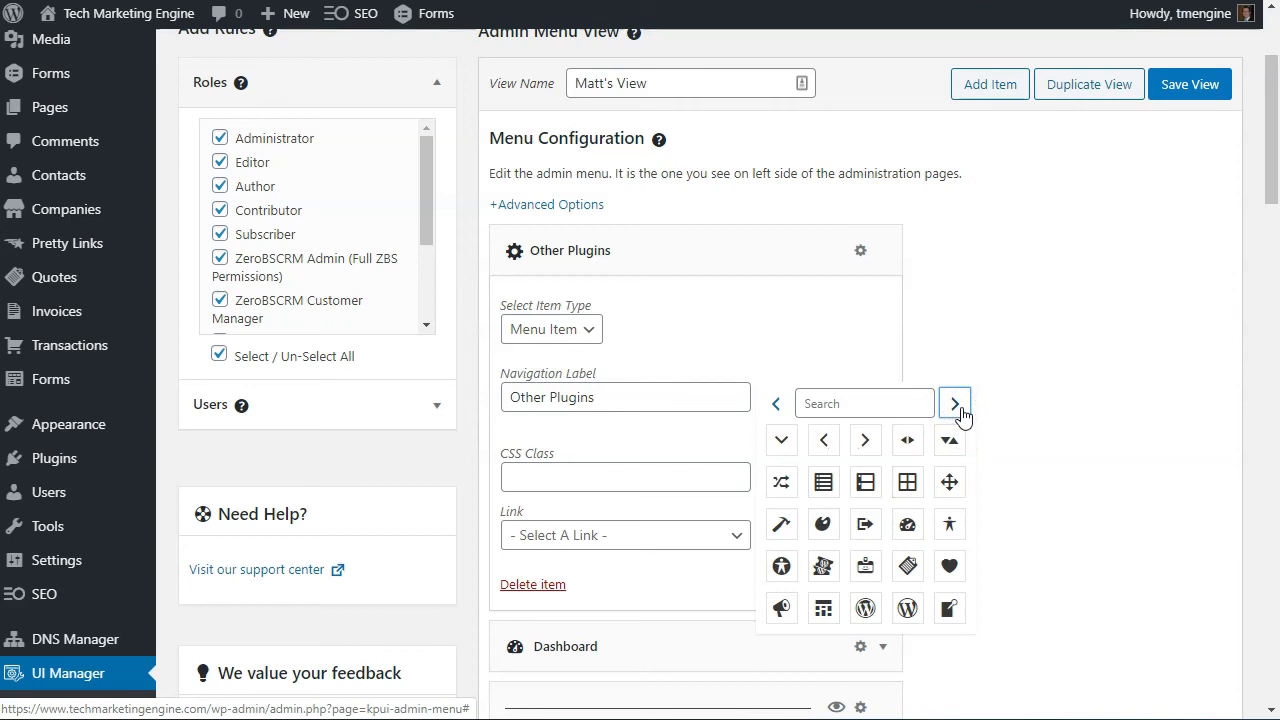
pyautogui.click(824, 606)
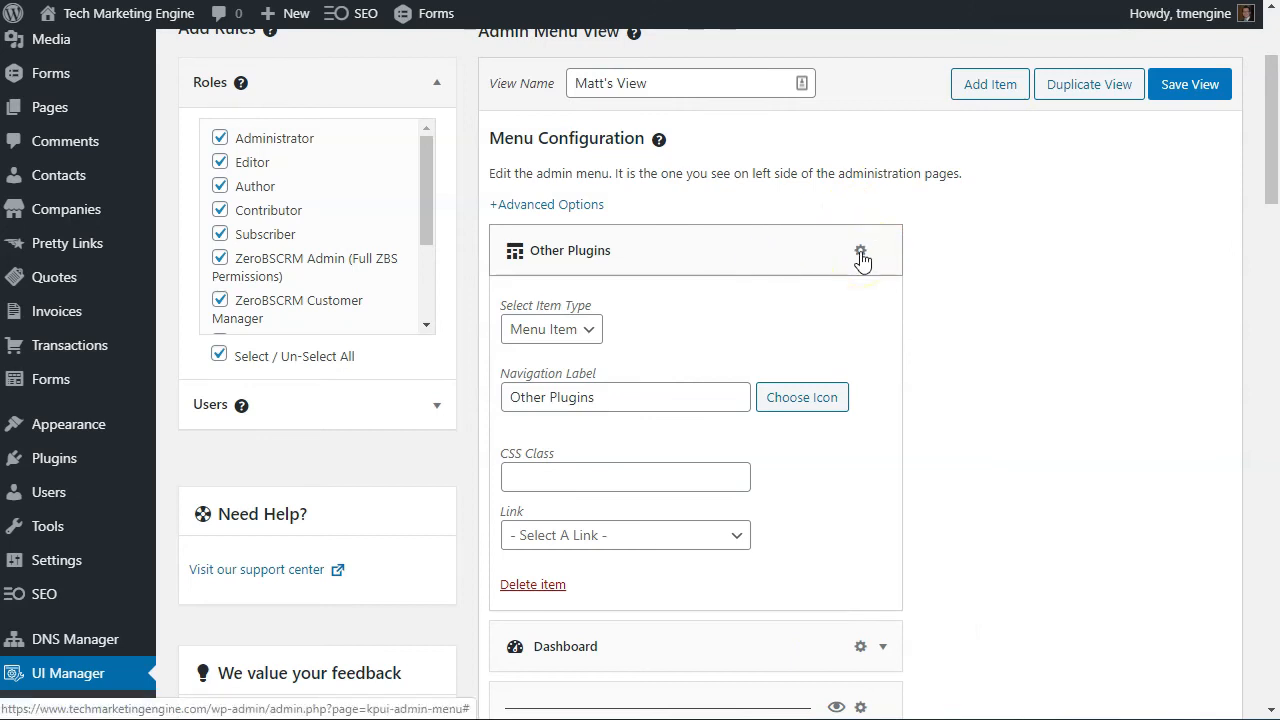
# Step: Change the Other Plugins item to the Heading type with a blank icon and collapse its settings
pyautogui.click(606, 329)
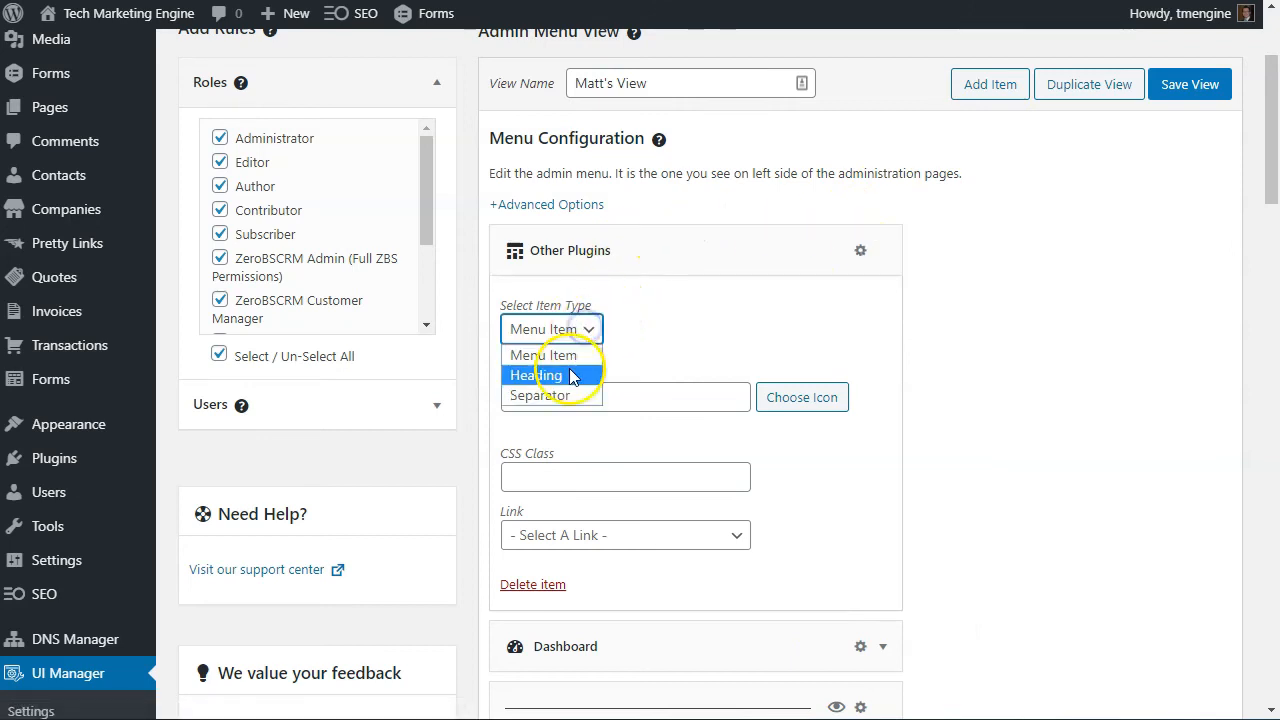
pyautogui.click(574, 373)
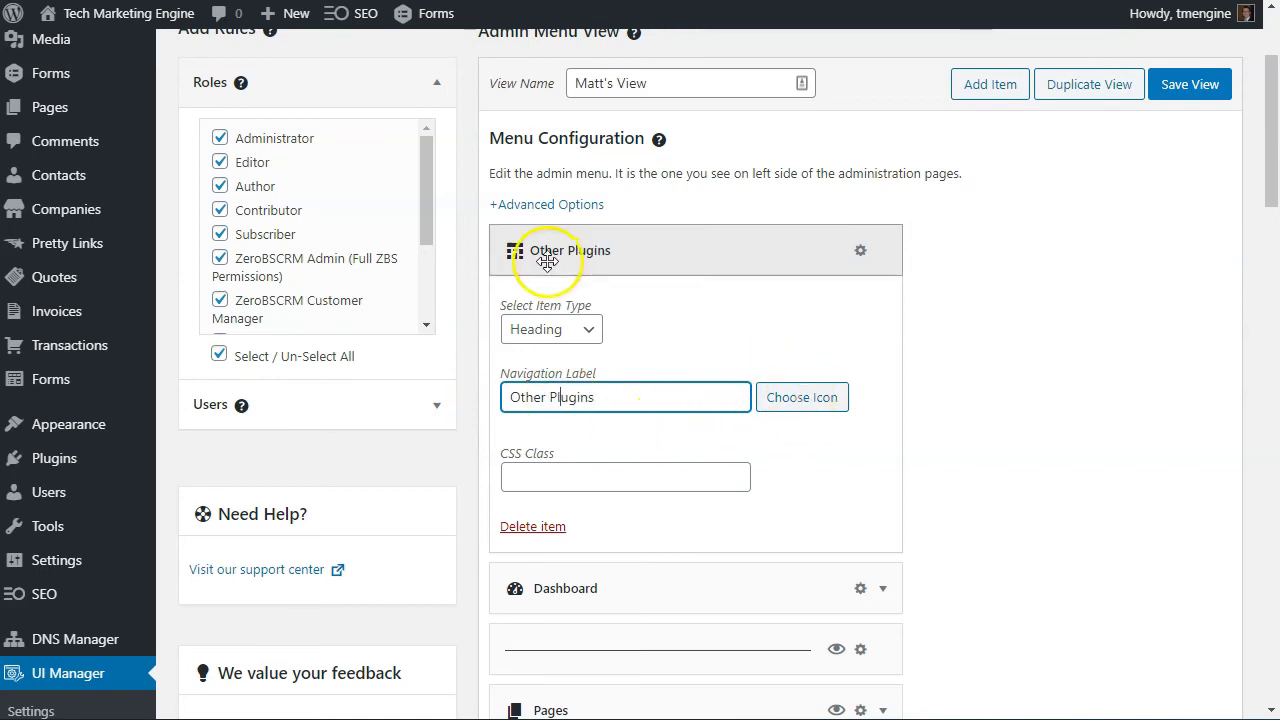
pyautogui.click(786, 395)
pyautogui.click(786, 443)
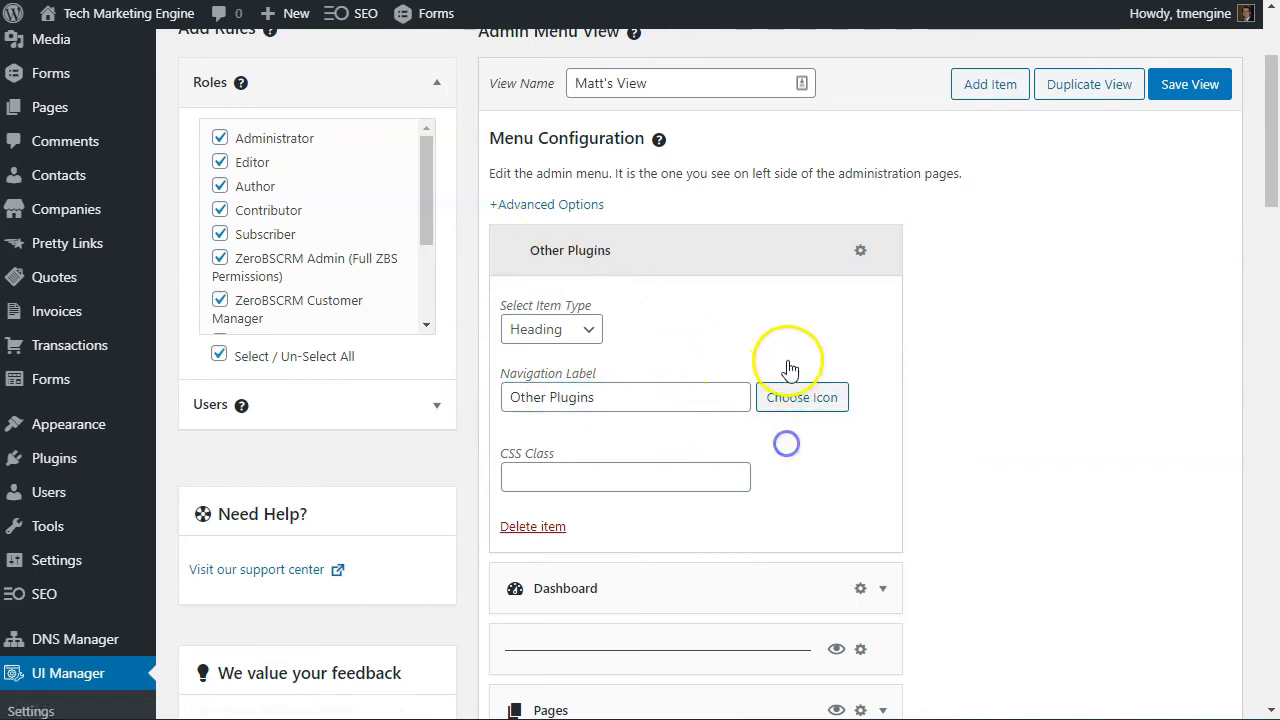
pyautogui.click(859, 251)
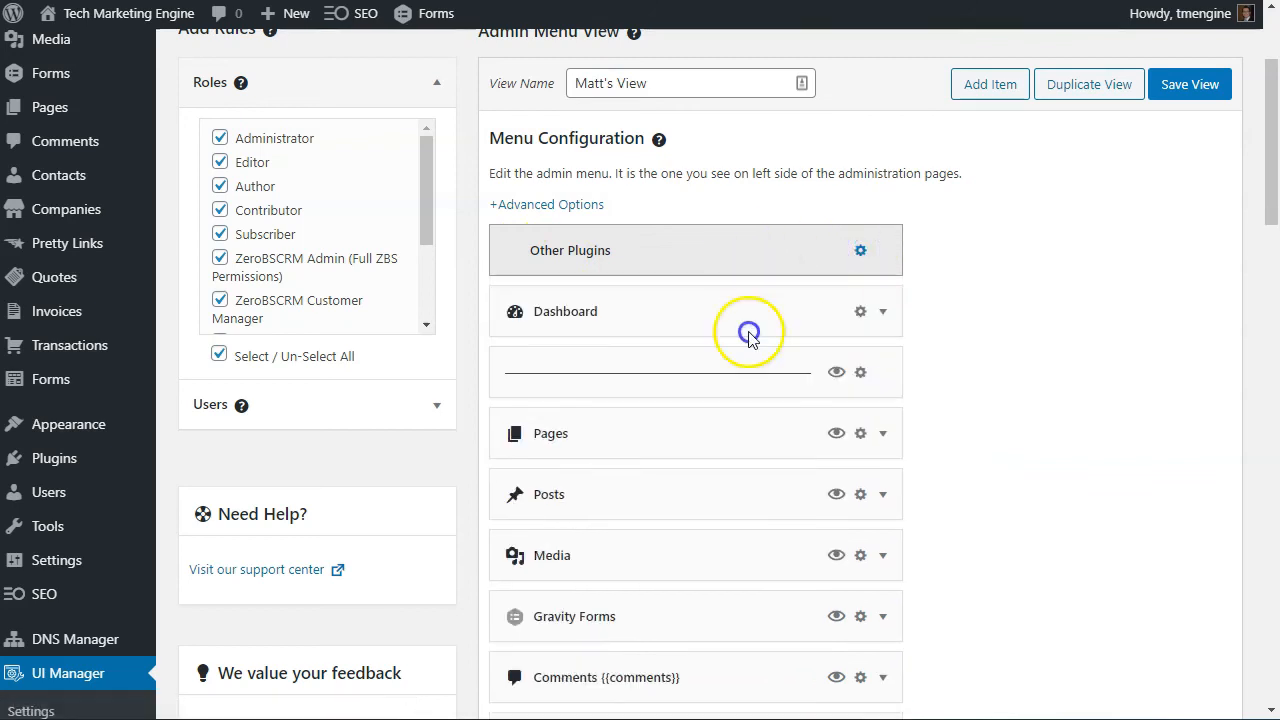
# Step: Move the Other Plugins heading down to sit directly above SEO, and hide the remaining separator just above it
pyautogui.scroll(-2, 749, 329)
pyautogui.scroll(-9, 790, 440)
pyautogui.moveTo(797, 446); pyautogui.dragTo(720, 221)
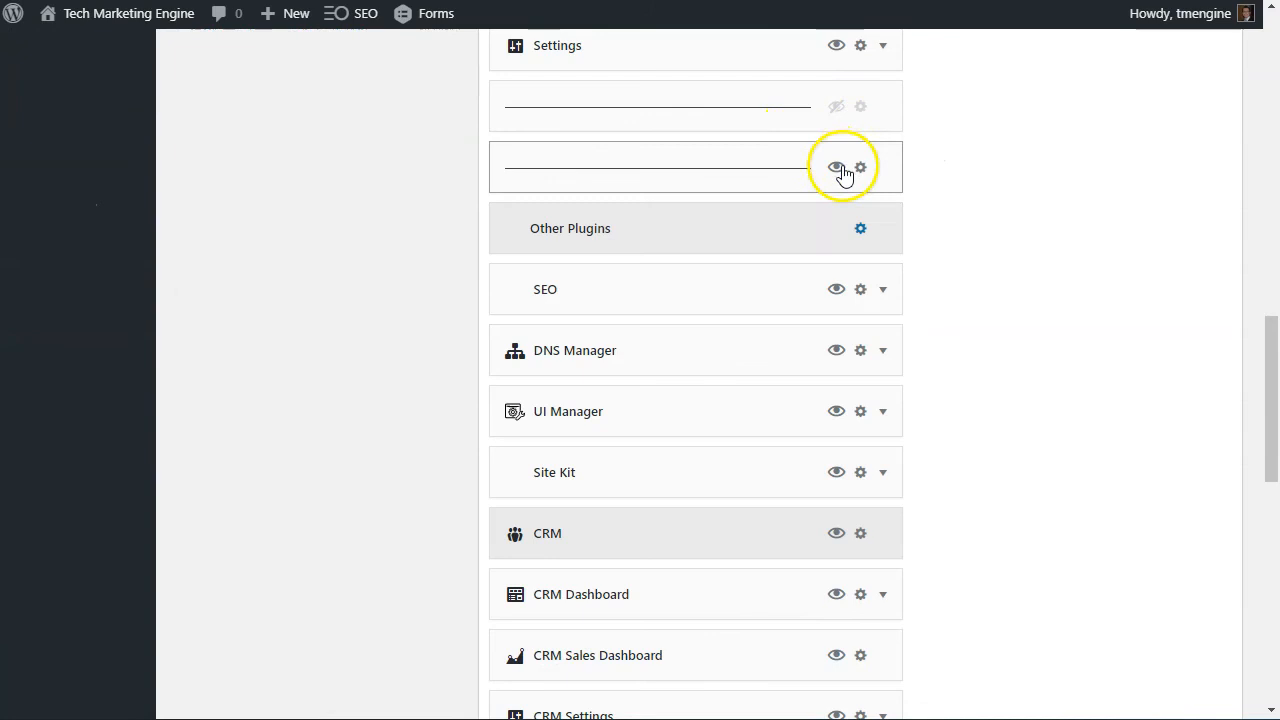
pyautogui.scroll(1, 720, 229)
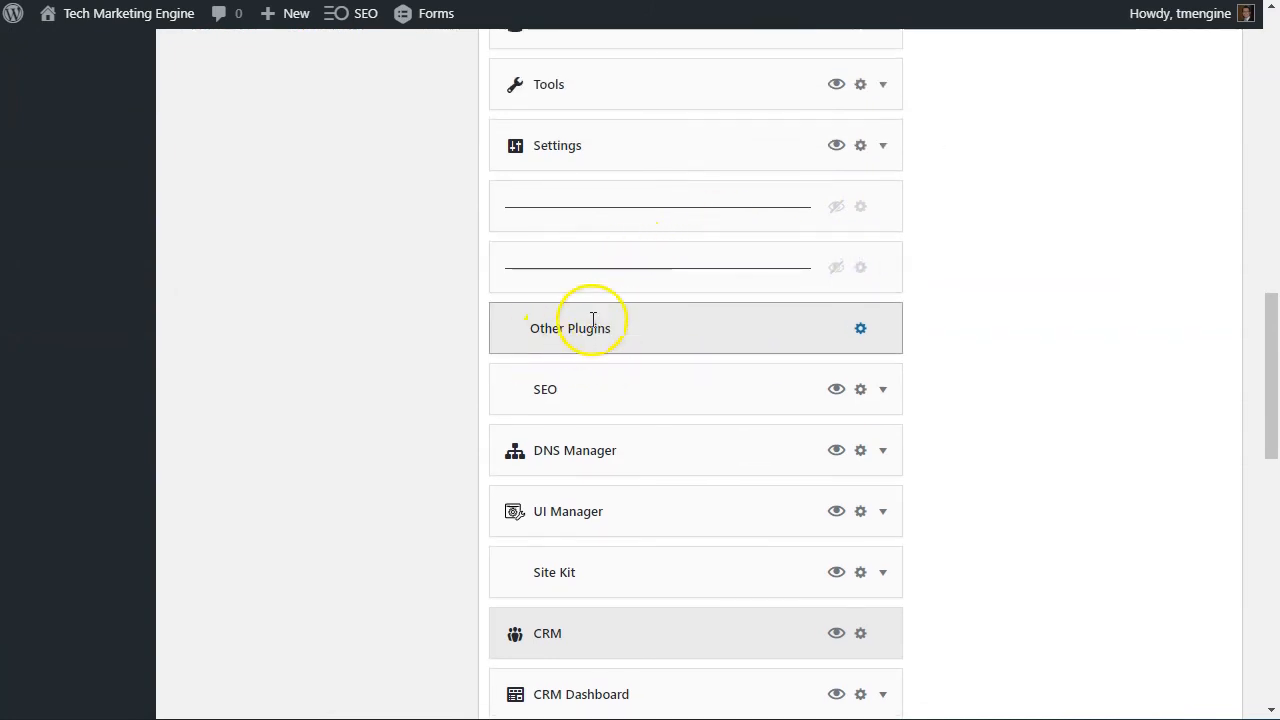
# Step: Set the CRM heading's icon to blank so it matches the Other Plugins heading
pyautogui.scroll(-2, 645, 540)
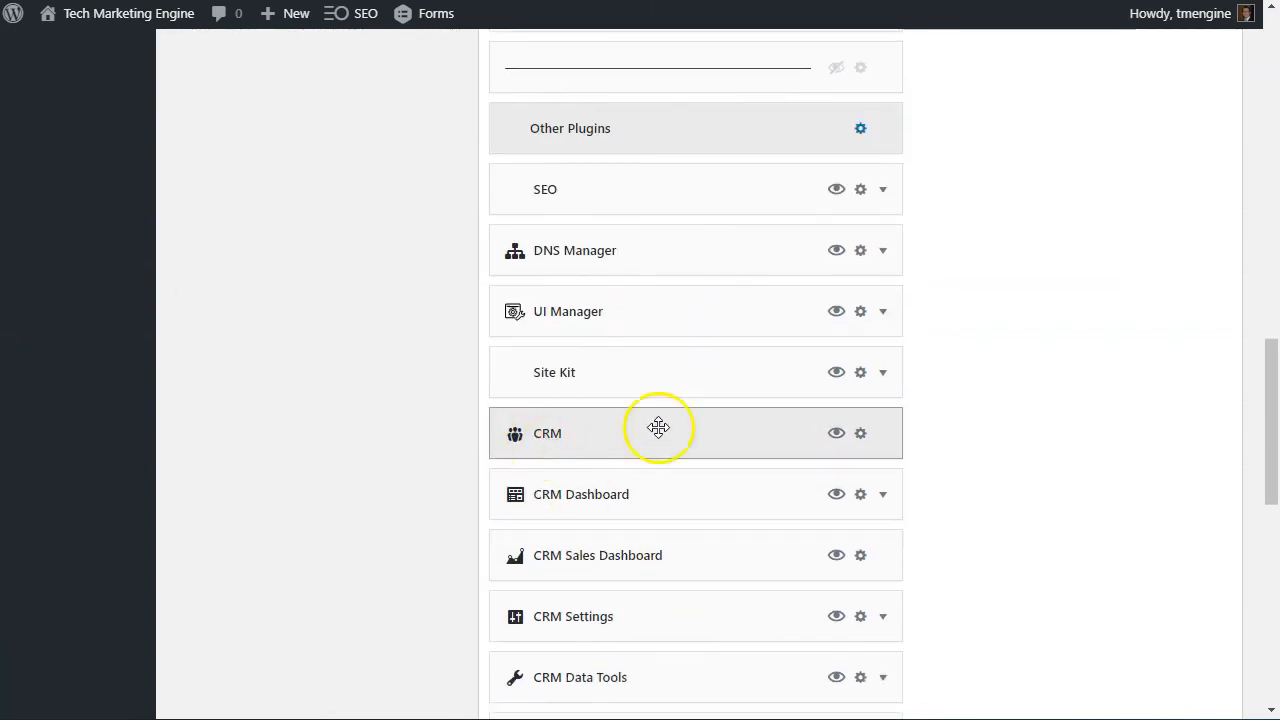
pyautogui.scroll(1, 700, 415)
pyautogui.scroll(-2, 640, 405)
pyautogui.click(517, 345)
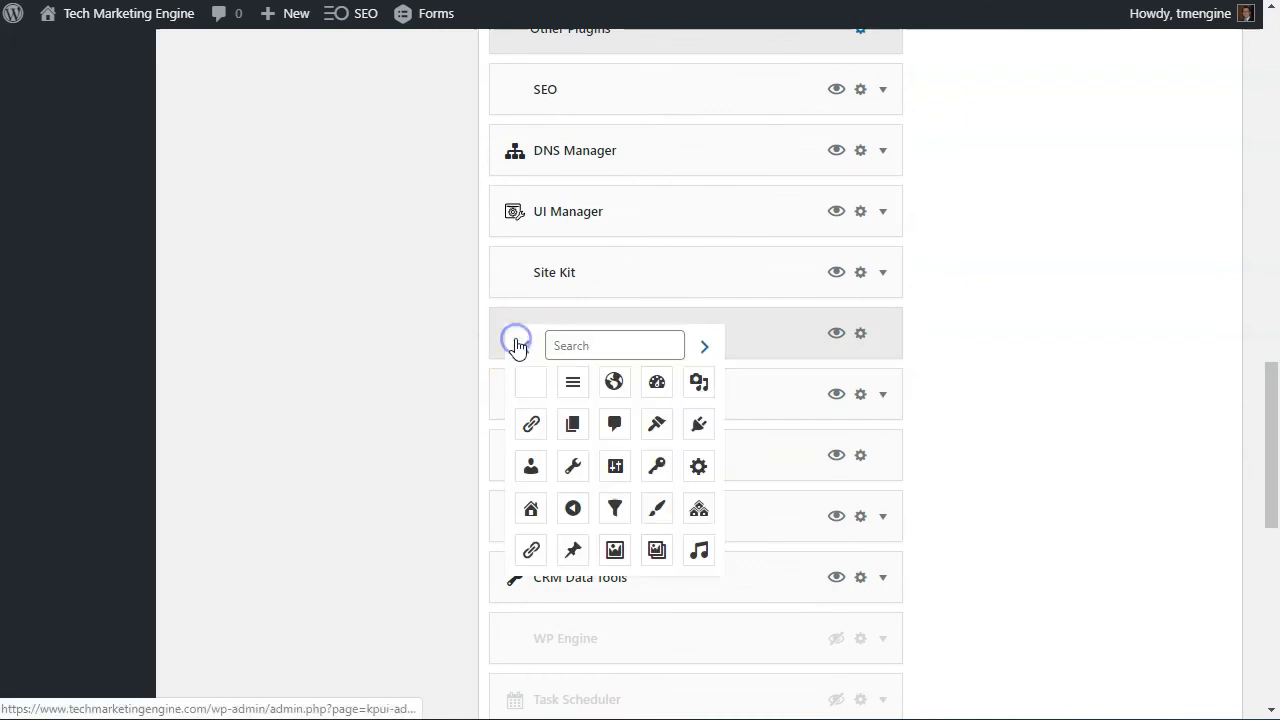
pyautogui.click(528, 395)
# Step: Save the menu view and open the Dashboard to review the rearranged admin menu
pyautogui.scroll(1, 963, 334)
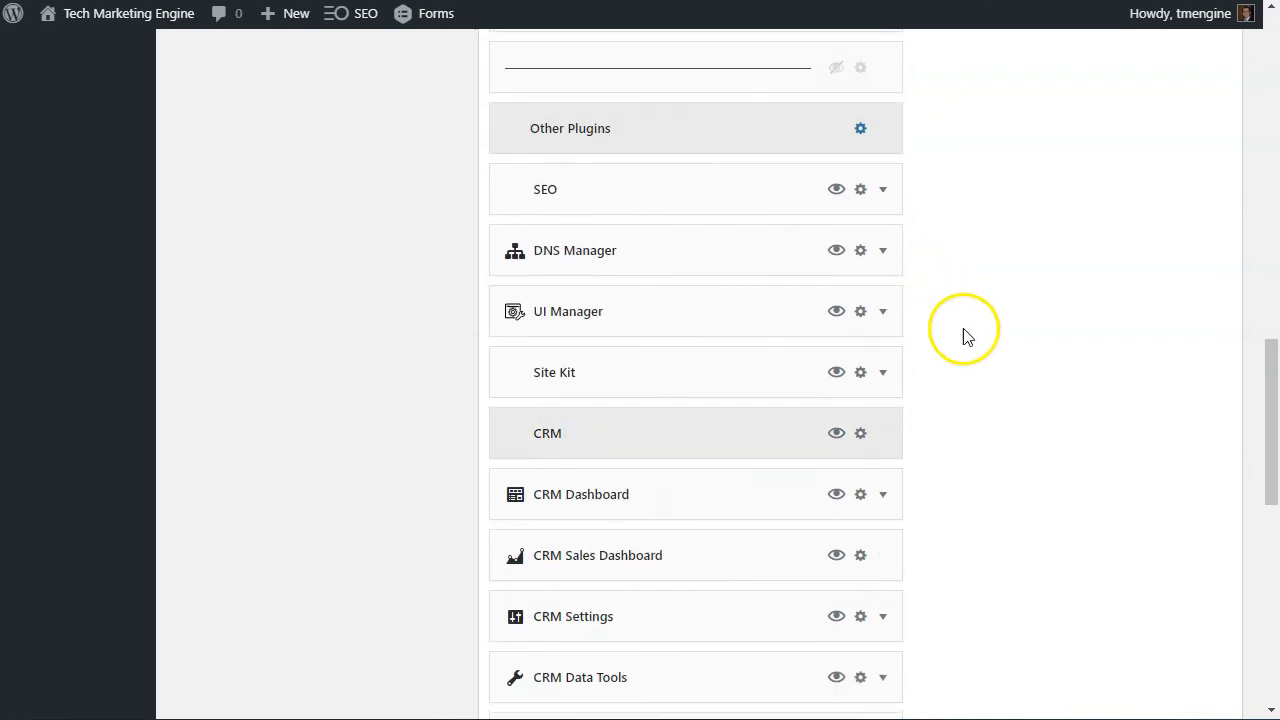
pyautogui.scroll(15, 960, 314)
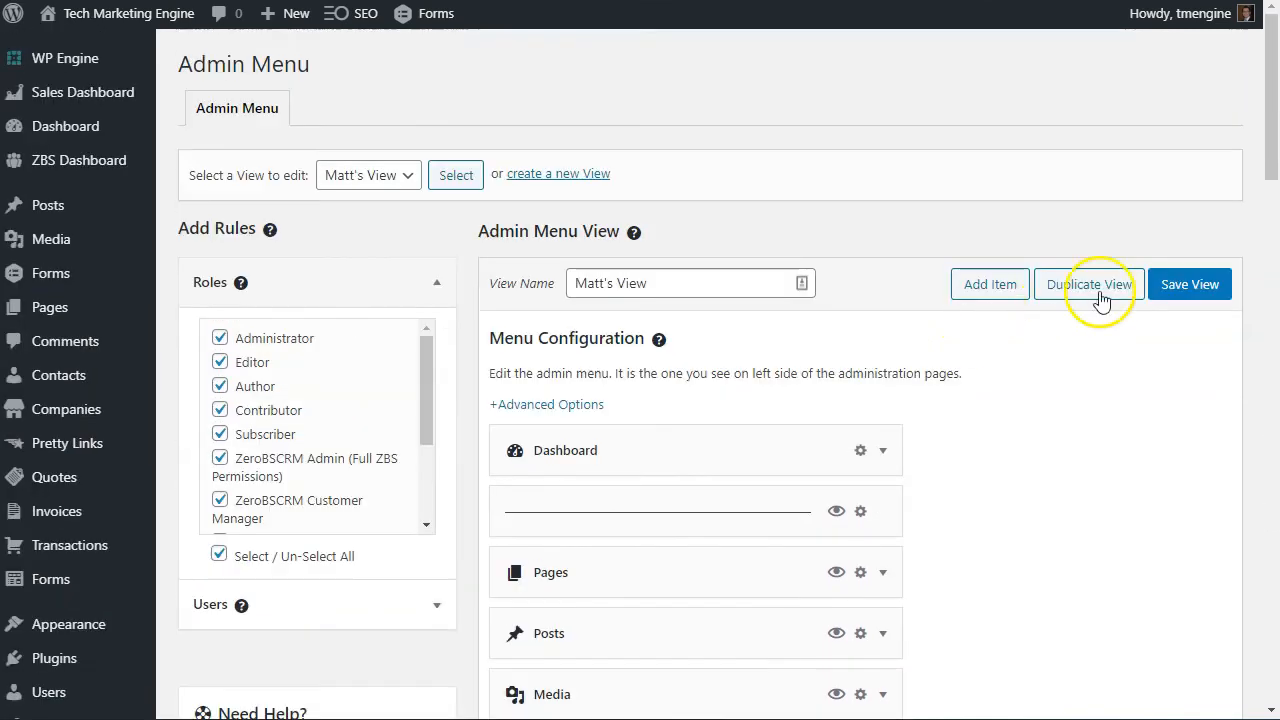
pyautogui.click(1208, 288)
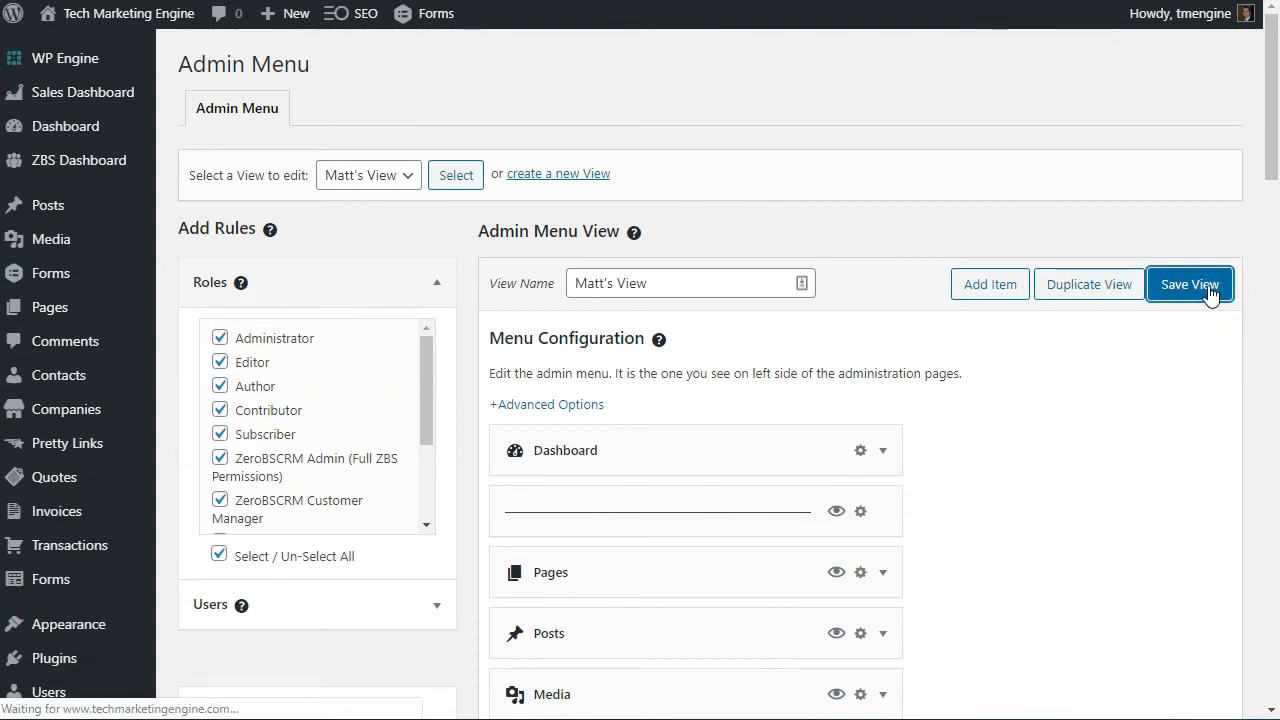
pyautogui.scroll(-3, 272, 302)
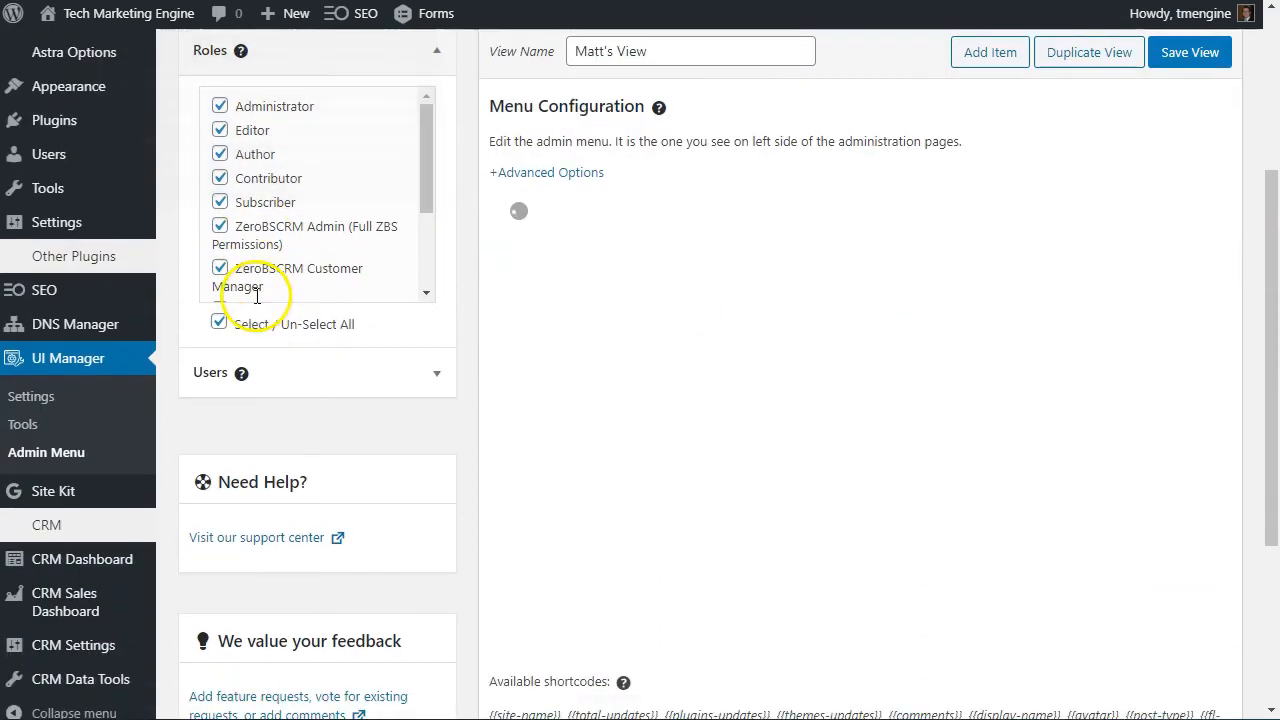
pyautogui.scroll(3, 100, 350)
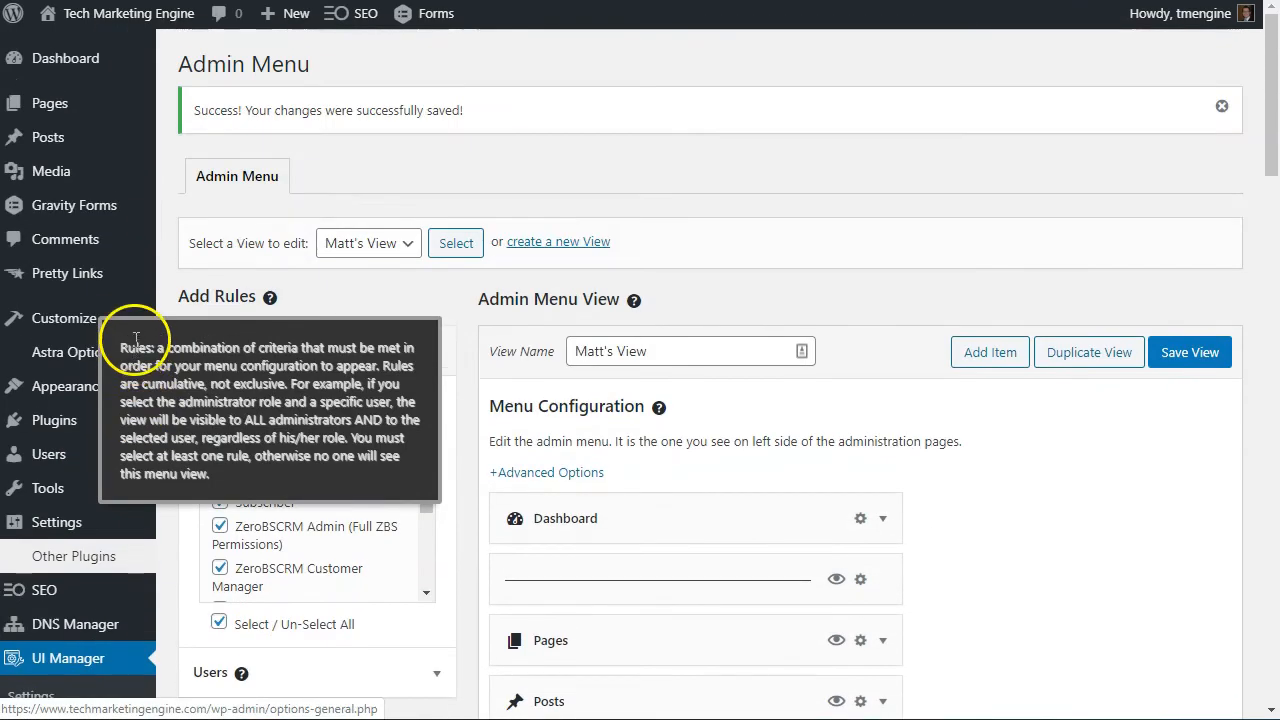
pyautogui.click(55, 62)
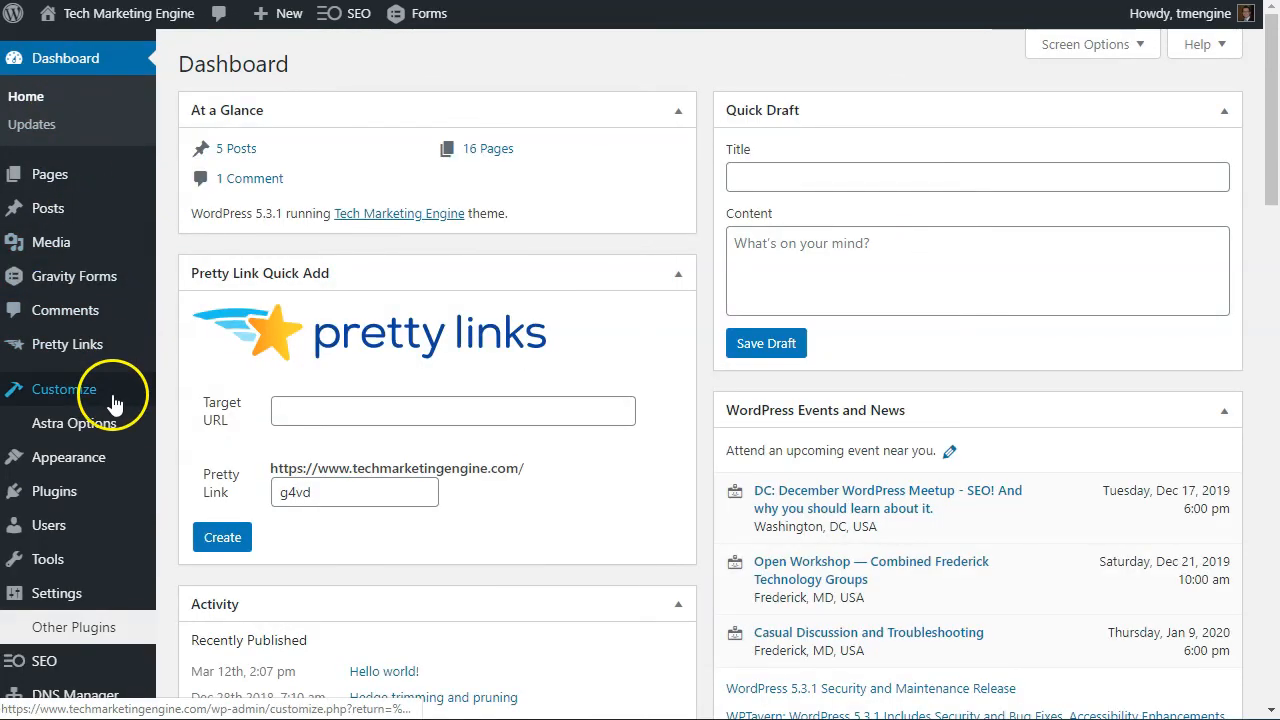
# Step: Review the rearranged admin menu on the Dashboard, and reopen the Admin Menu module from the UI Manager settings
pyautogui.scroll(-1, 90, 428)
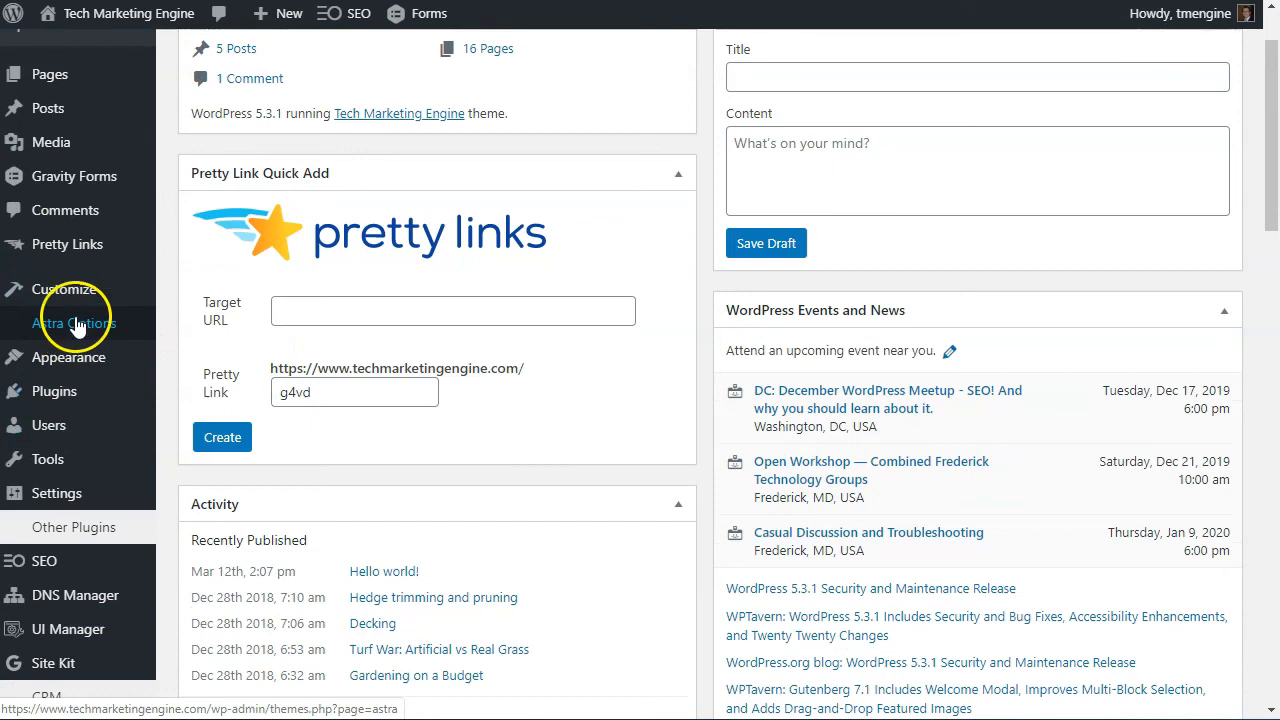
pyautogui.scroll(1, 77, 186)
pyautogui.scroll(-1, 77, 180)
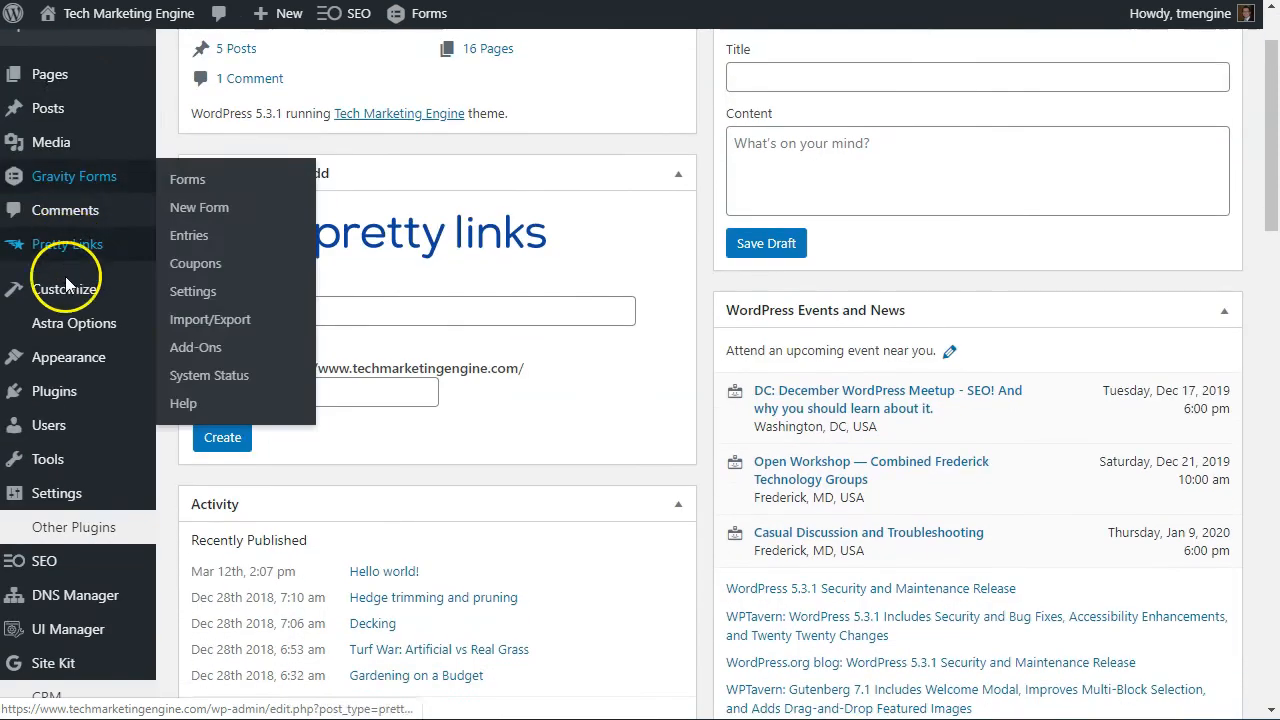
pyautogui.scroll(-3, 65, 276)
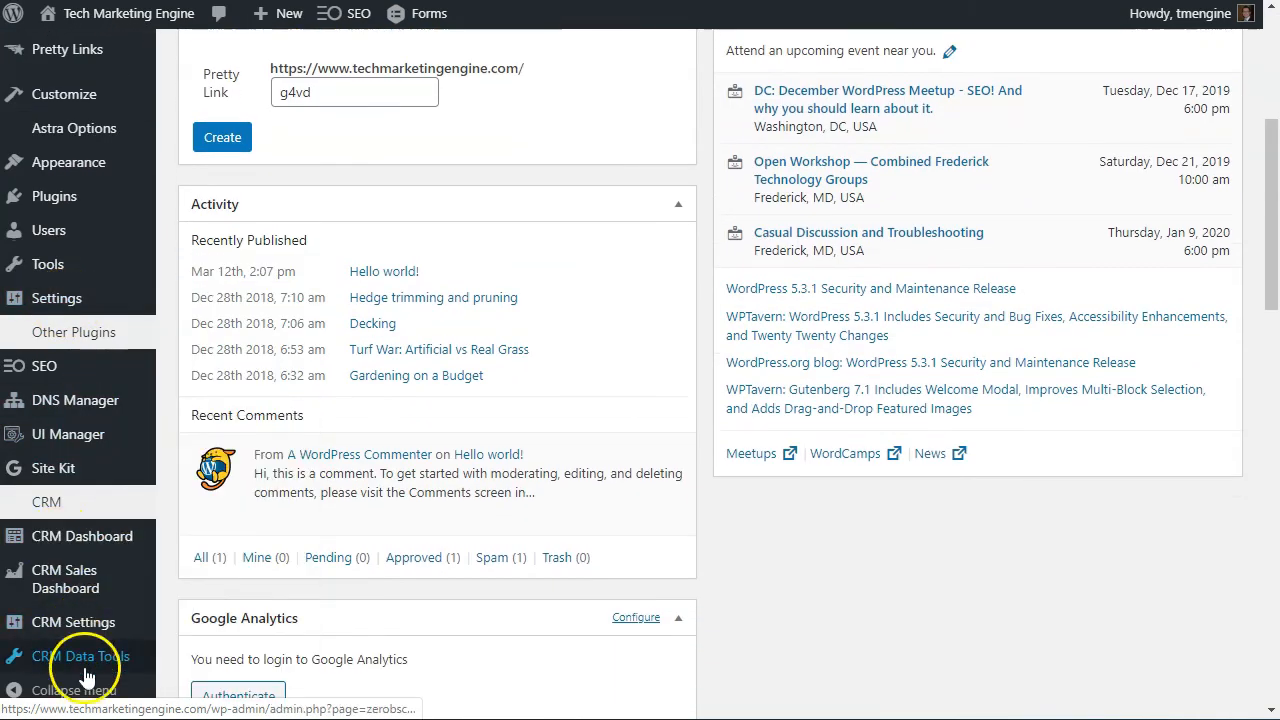
pyautogui.scroll(3, 90, 640)
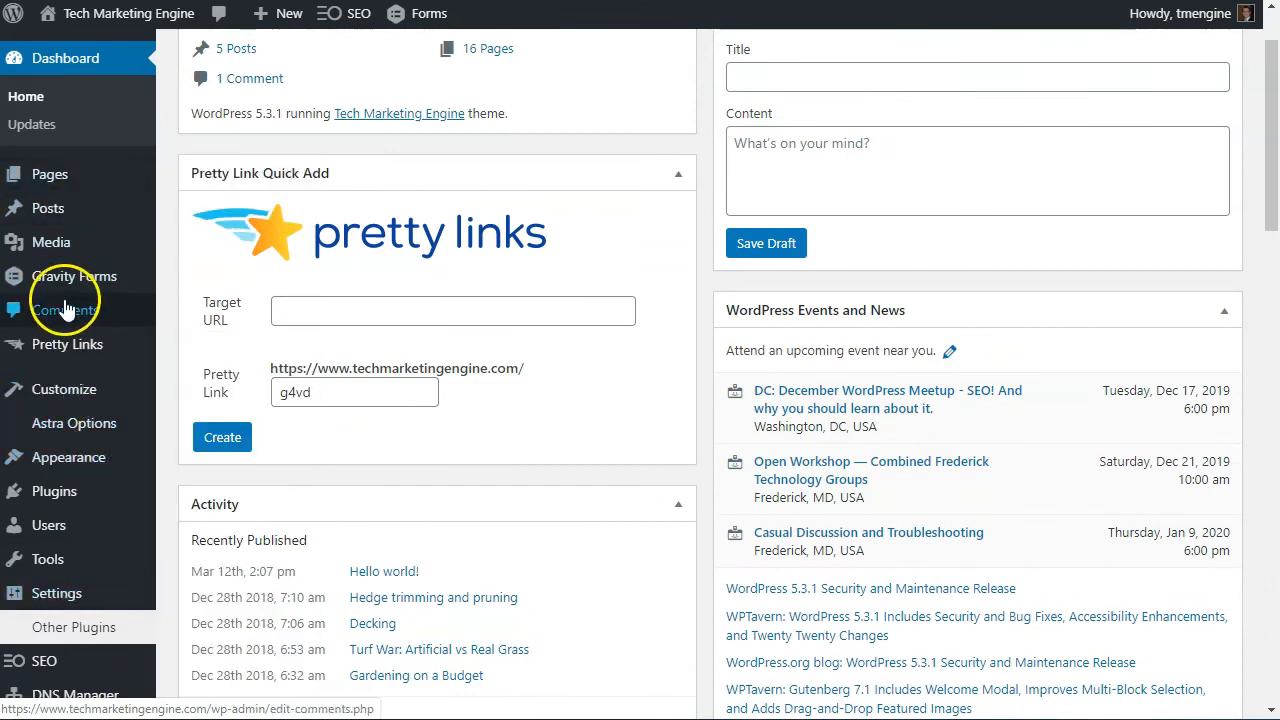
pyautogui.scroll(-6, 503, 352)
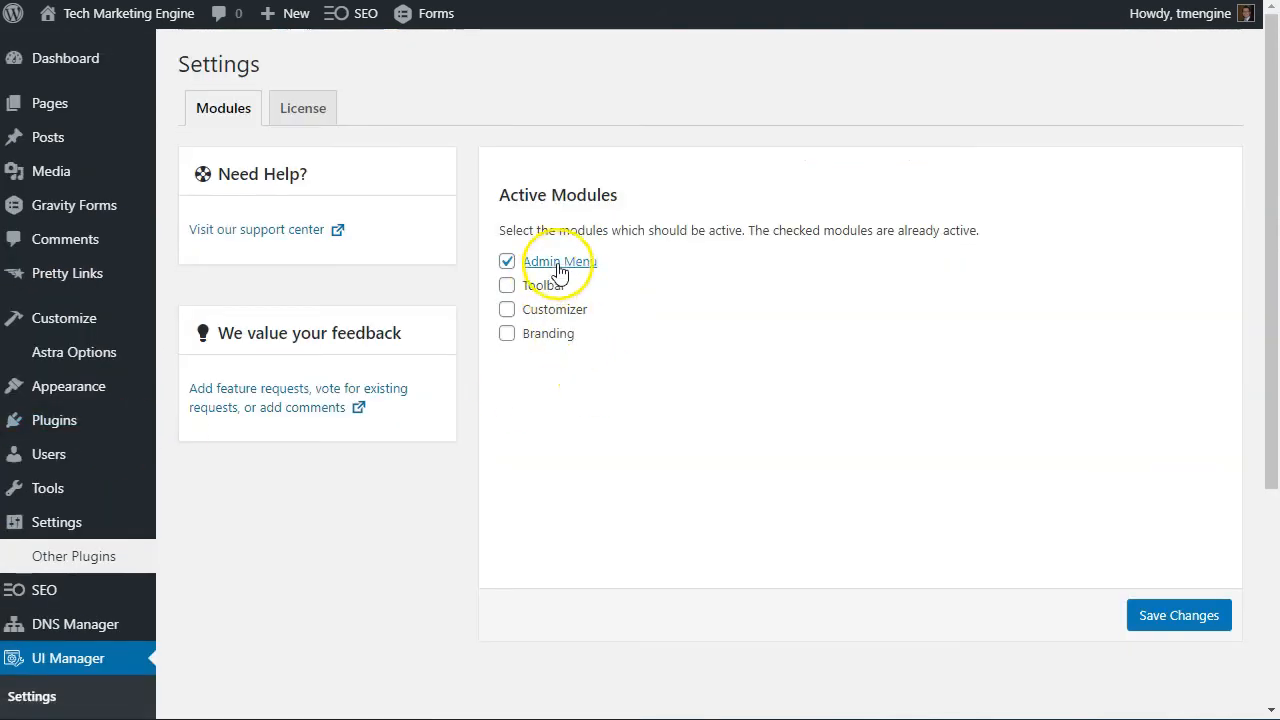
pyautogui.click(560, 262)
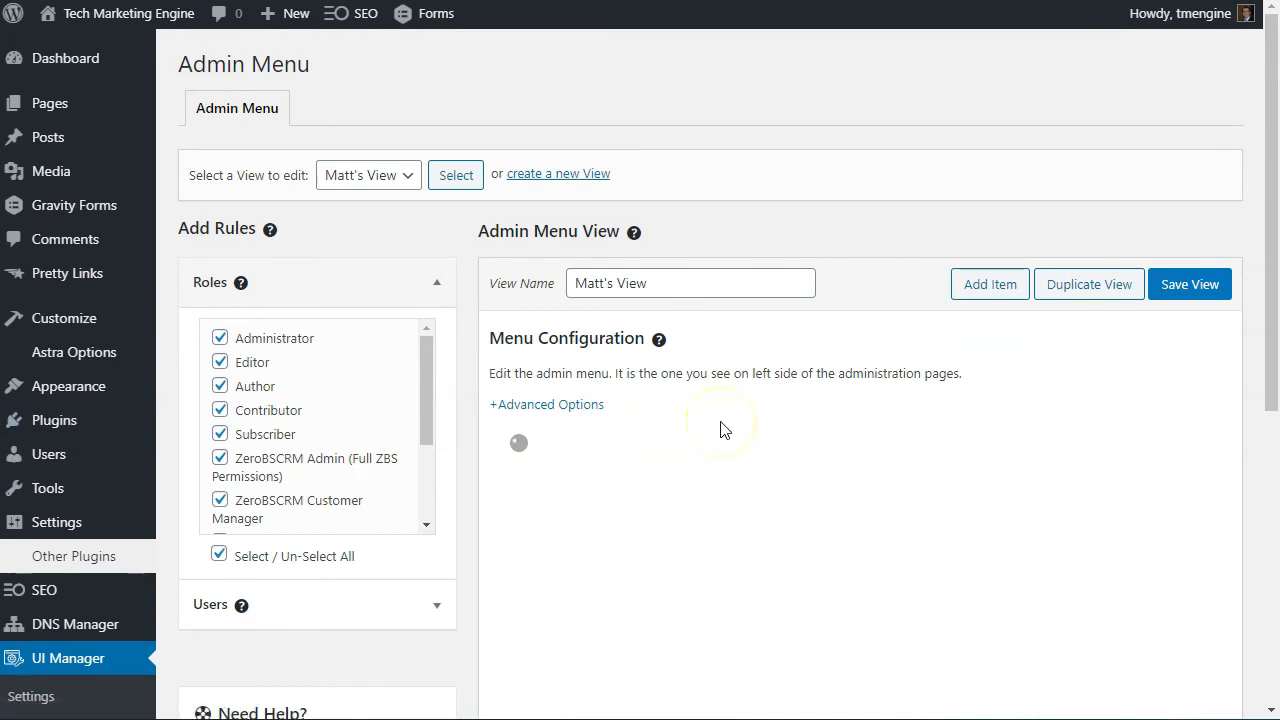
# Step: Move the Customize and Astra Options items into the Appearance item as sub-items, and collapse Appearance
pyautogui.scroll(-6, 616, 442)
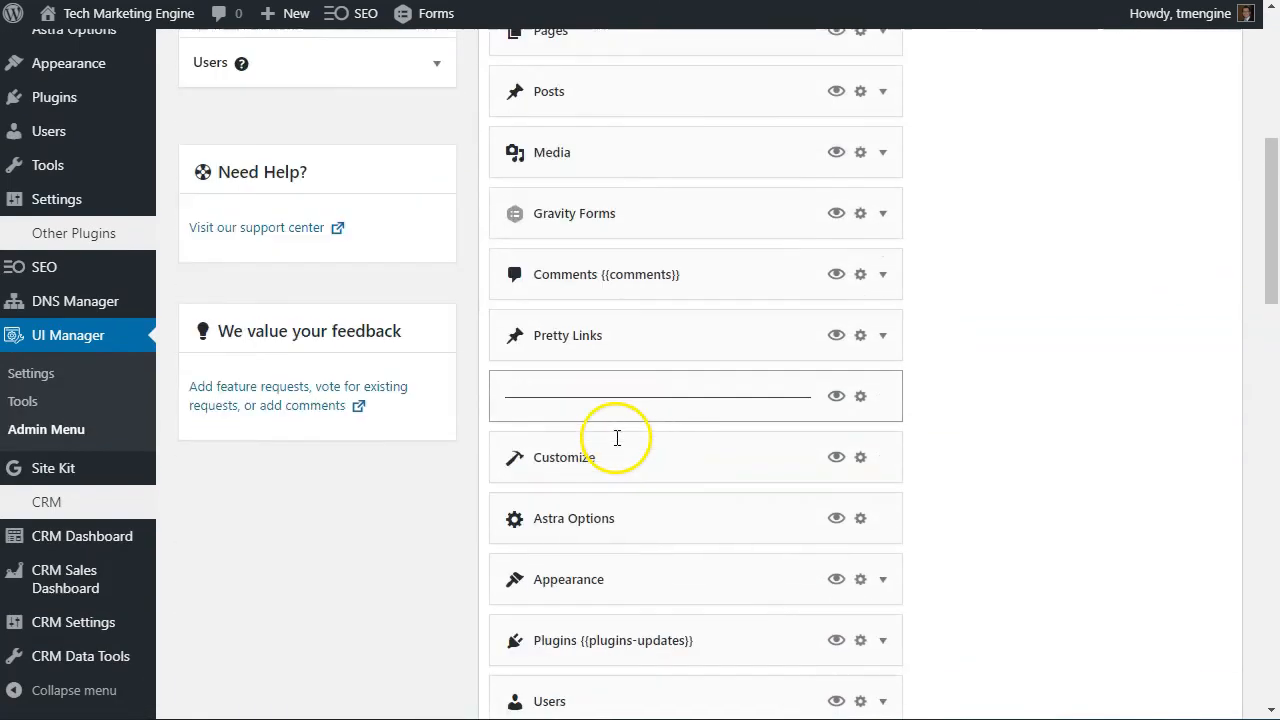
pyautogui.scroll(-1, 616, 437)
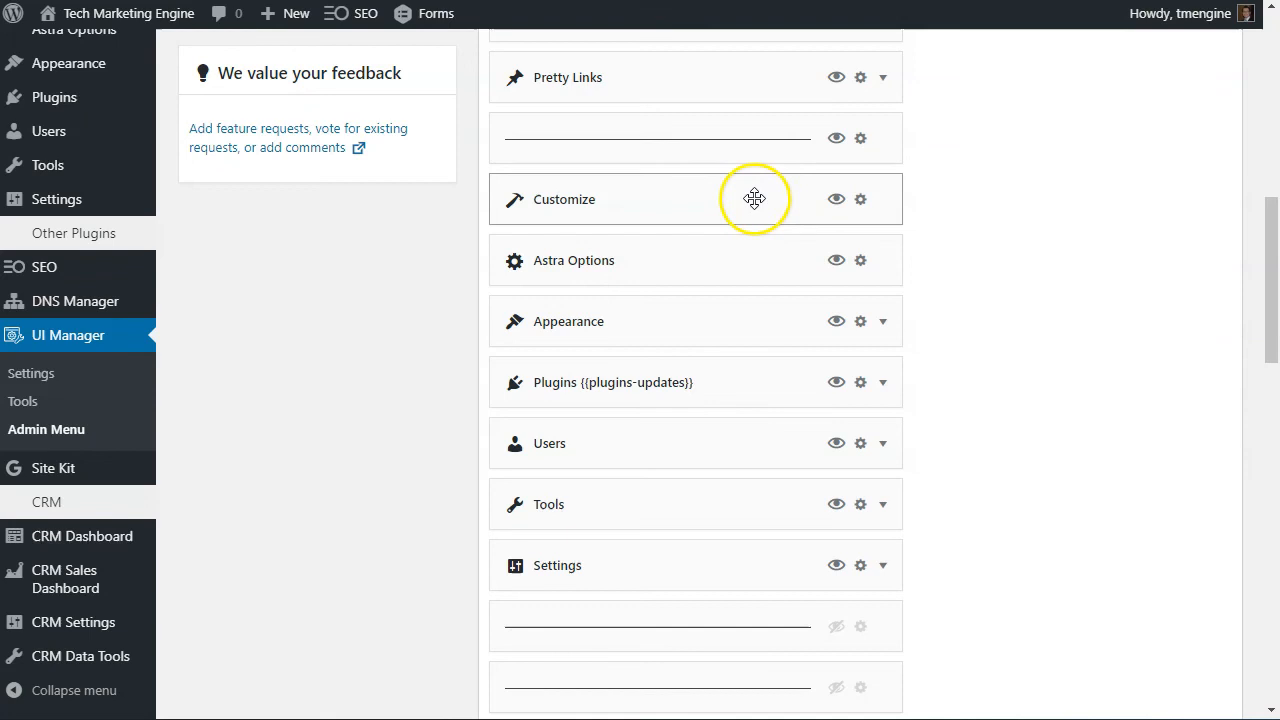
pyautogui.moveTo(806, 219); pyautogui.dragTo(808, 323)
pyautogui.moveTo(740, 206); pyautogui.dragTo(774, 274)
pyautogui.click(884, 200)
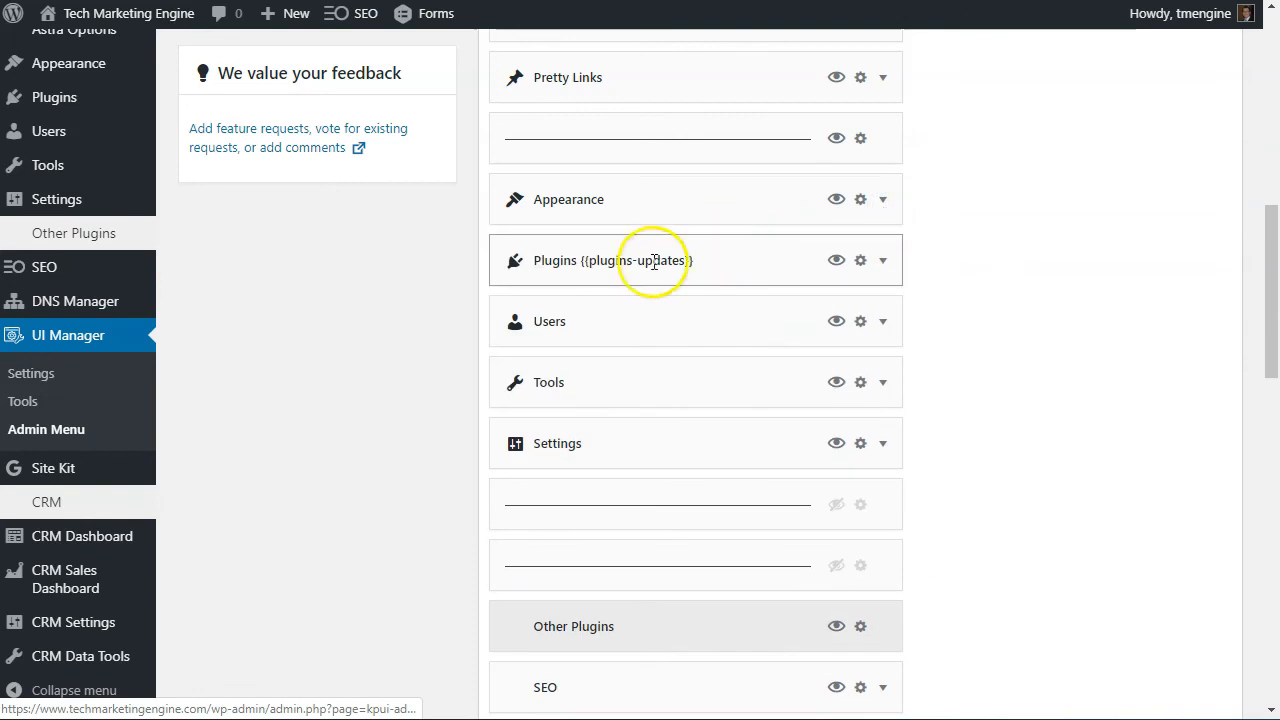
# Step: Move the Pretty Links item from below Comments down into the Other Plugins group, directly after Site Kit
pyautogui.moveTo(580, 388); pyautogui.dragTo(580, 388)
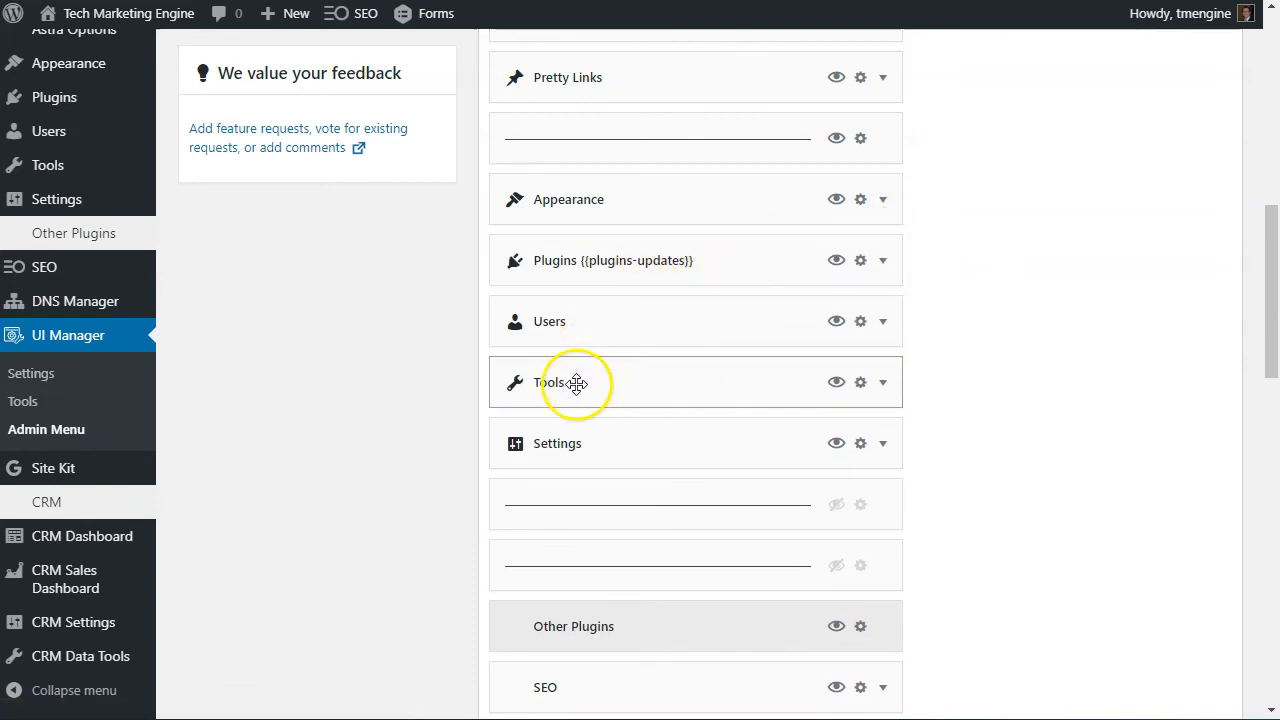
pyautogui.moveTo(659, 397); pyautogui.dragTo(715, 379)
pyautogui.scroll(4, 714, 380)
pyautogui.scroll(-2, 714, 380)
pyautogui.moveTo(666, 286); pyautogui.dragTo(670, 514)
pyautogui.scroll(-4, 677, 651)
pyautogui.scroll(3, 818, 505)
pyautogui.moveTo(818, 505); pyautogui.dragTo(818, 505)
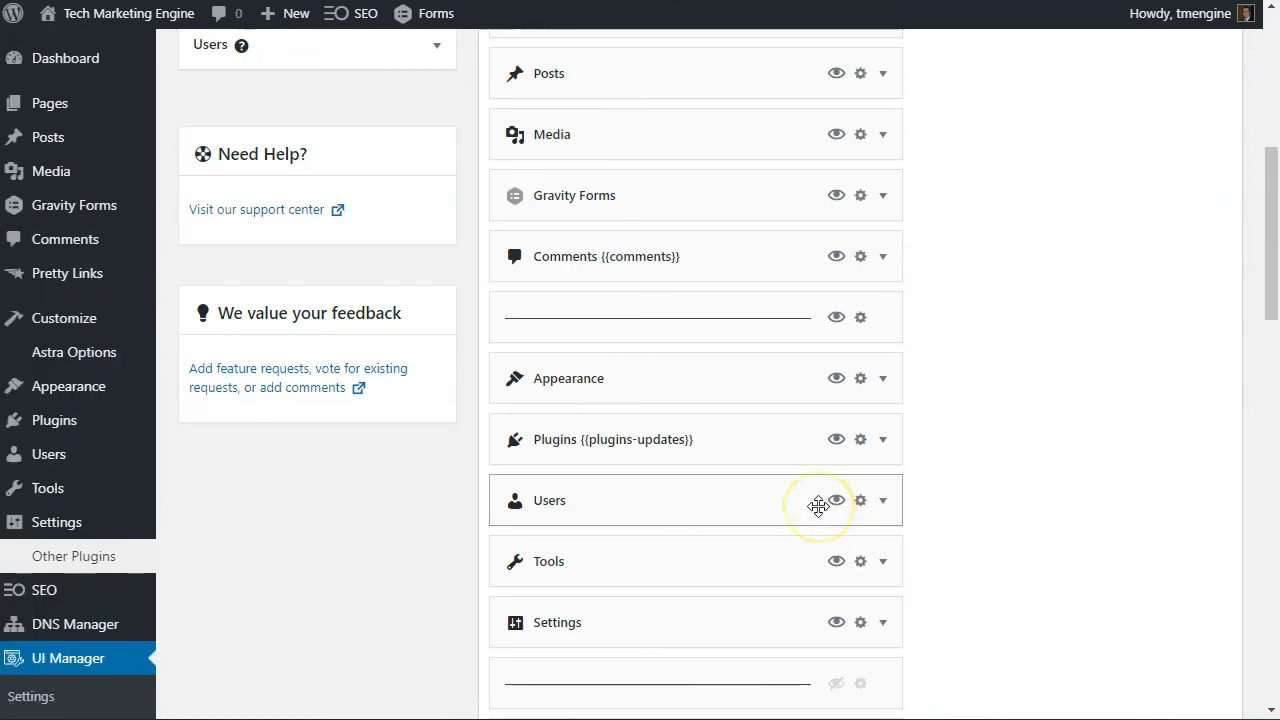
# Step: Save the edited menu view and return to the Dashboard to load the updated admin menu
pyautogui.scroll(4, 818, 505)
pyautogui.click(1151, 120)
pyautogui.scroll(-5, 1103, 229)
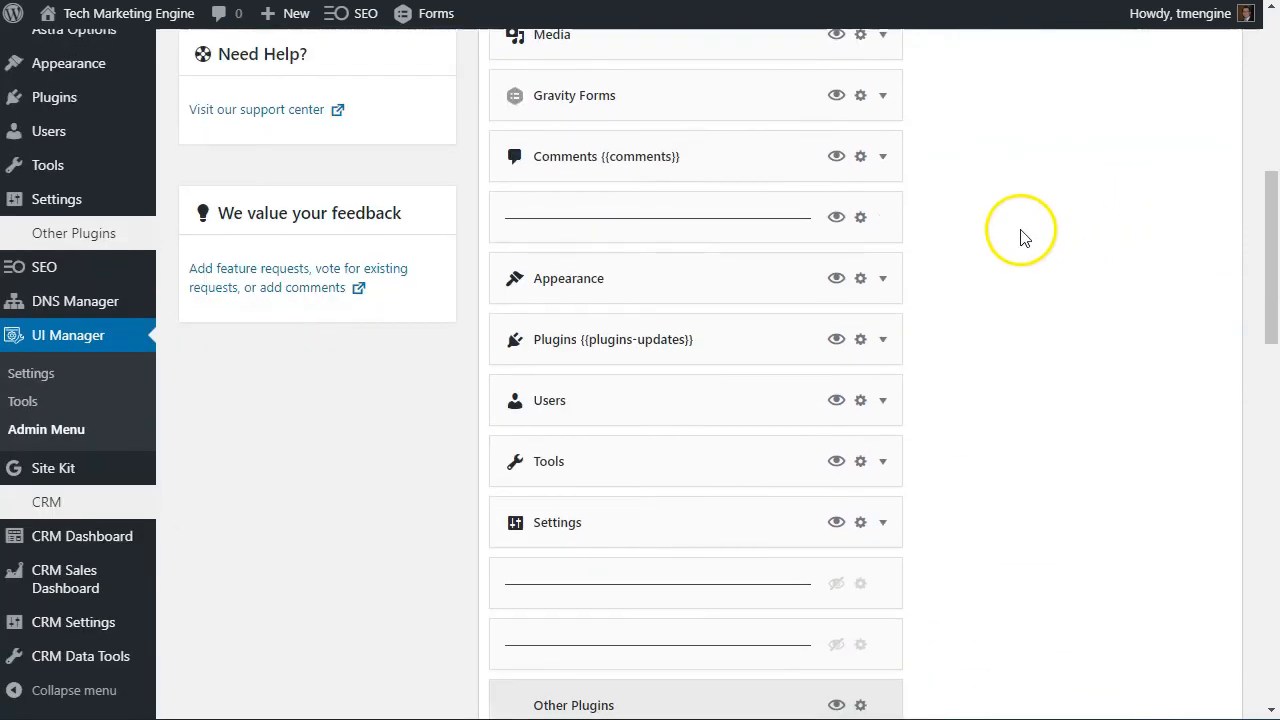
pyautogui.scroll(4, 1020, 186)
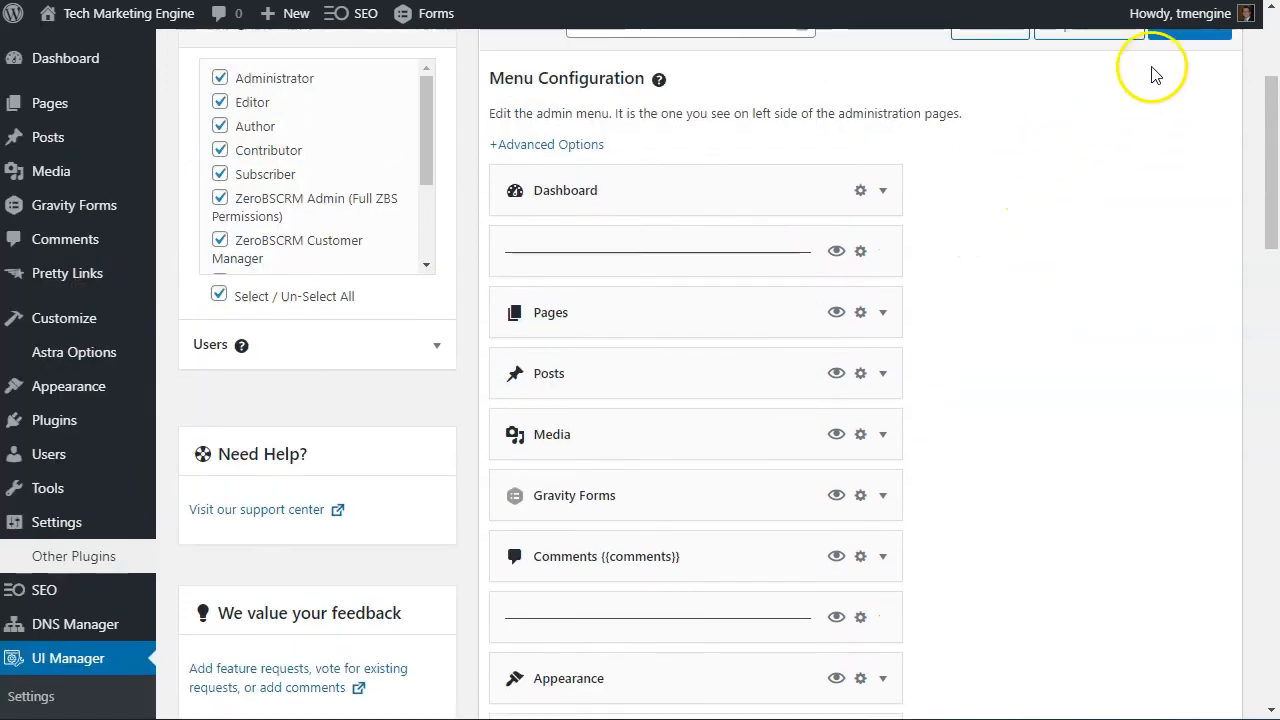
pyautogui.scroll(3, 1165, 120)
pyautogui.click(1170, 284)
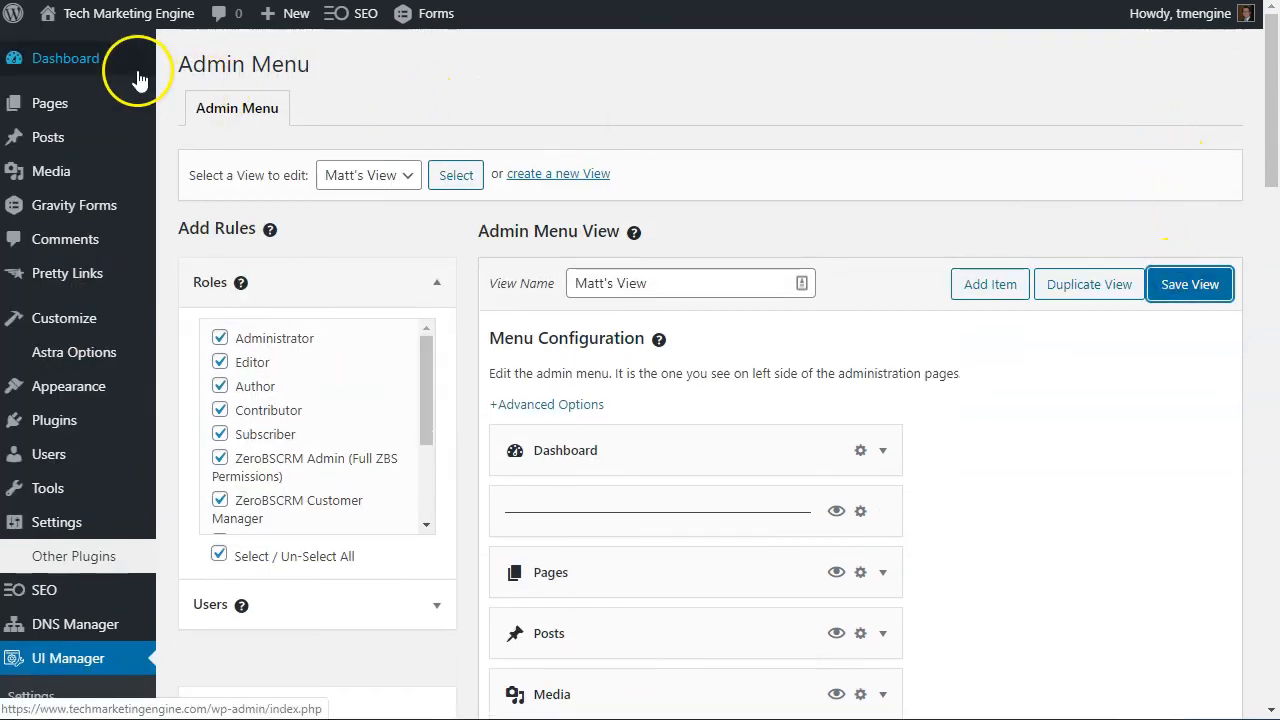
pyautogui.moveTo(110, 65)
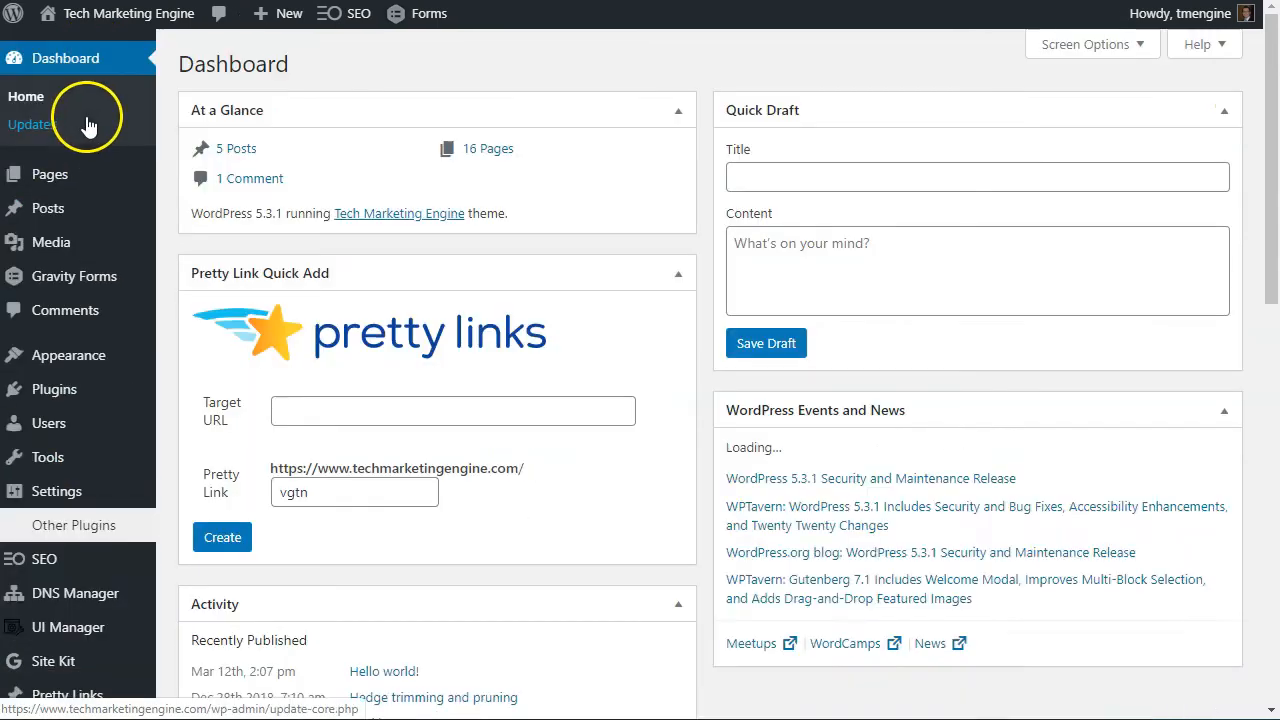
# Step: Examine the updated admin menu, checking the main items, the Other Plugins and CRM groups, and their submenus
pyautogui.scroll(-4, 104, 583)
pyautogui.scroll(-2, 104, 583)
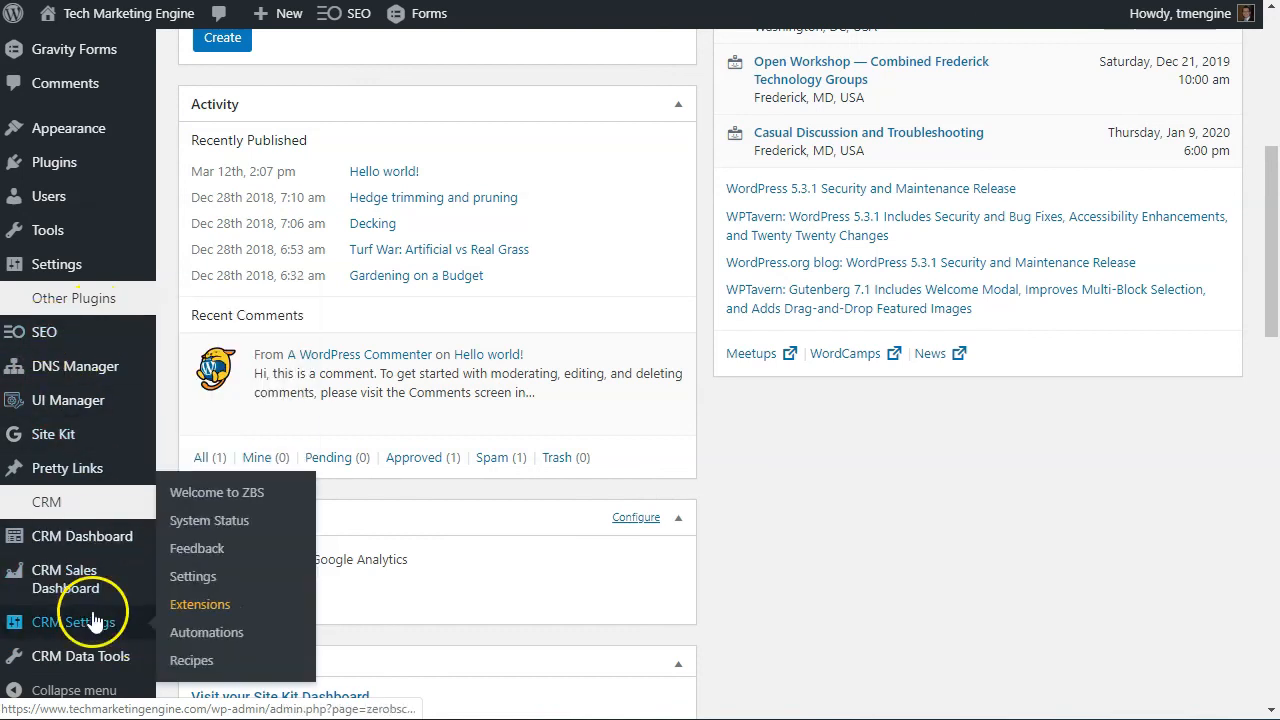
pyautogui.moveTo(112, 535)
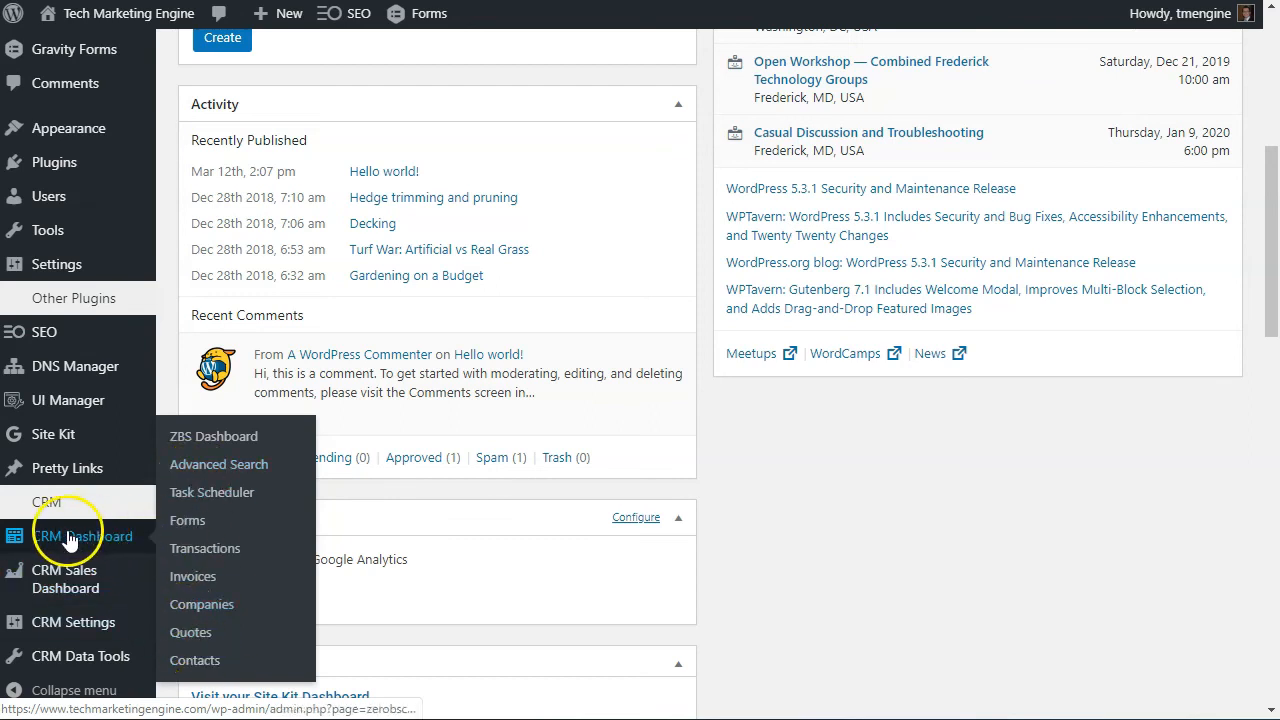
pyautogui.moveTo(125, 375)
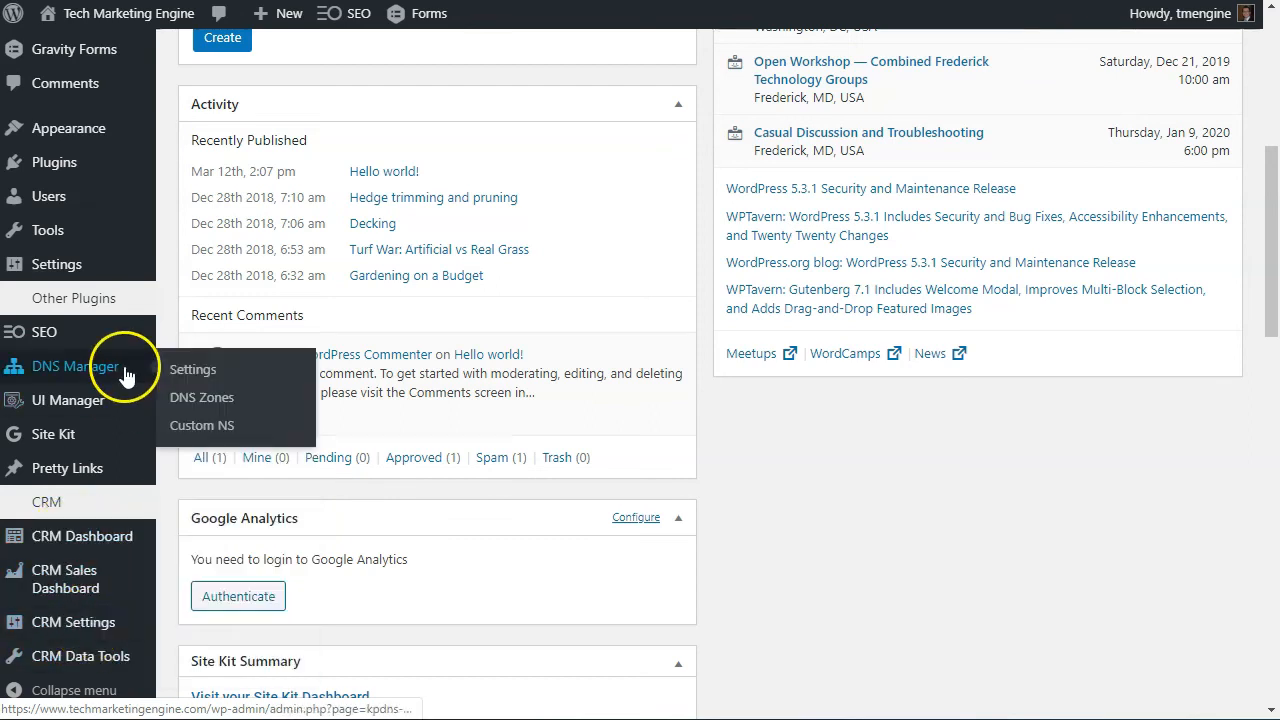
pyautogui.scroll(5, 125, 375)
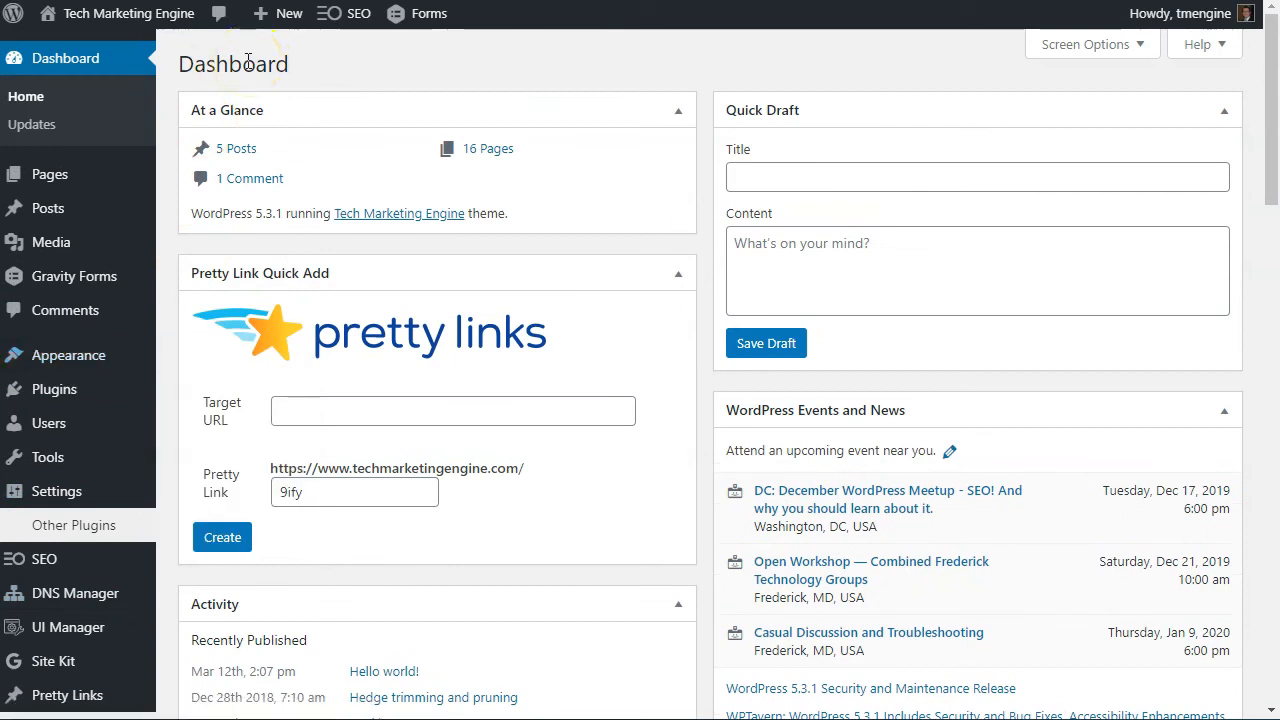
pyautogui.scroll(-3, 100, 563)
pyautogui.moveTo(88, 430)
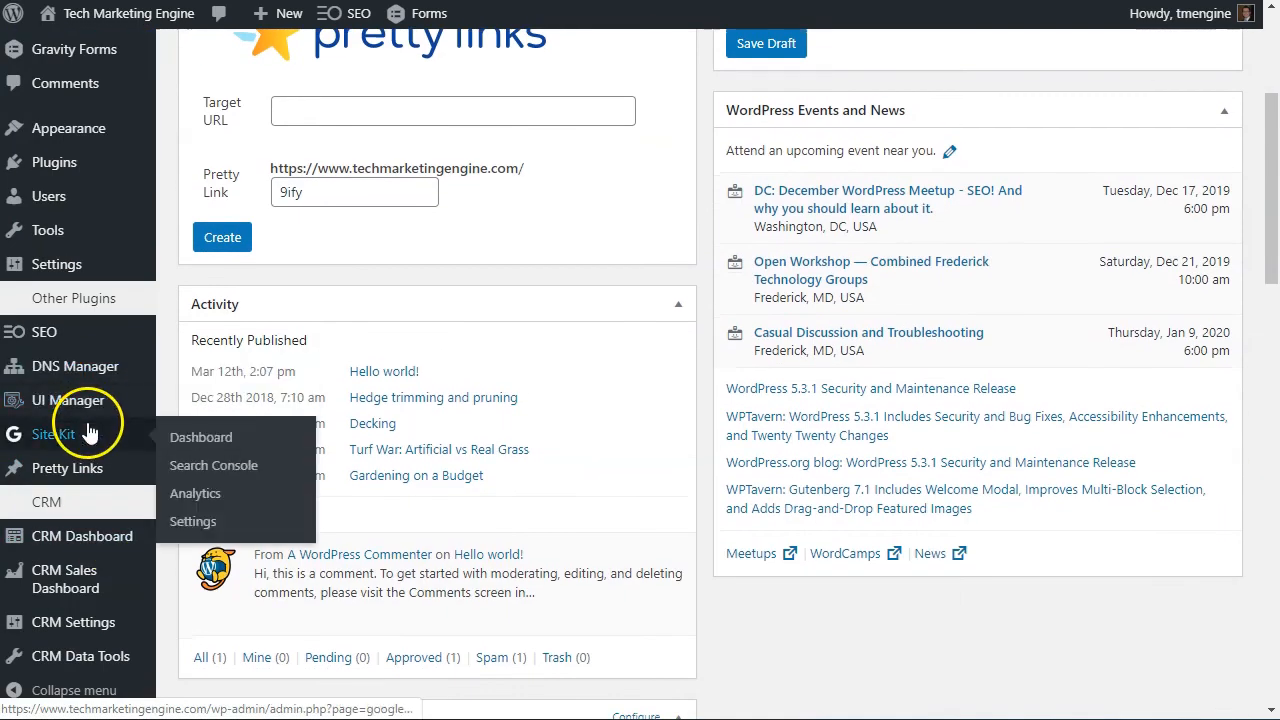
pyautogui.scroll(5, 95, 420)
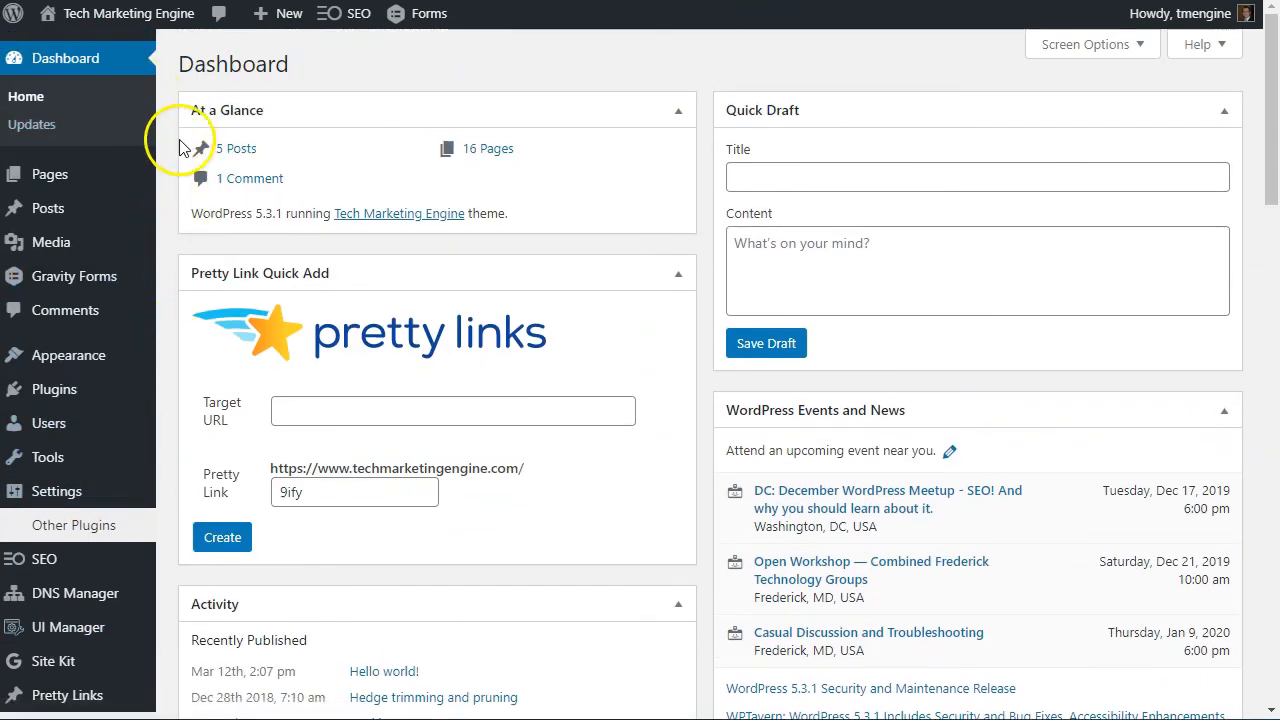
pyautogui.scroll(-2, 177, 320)
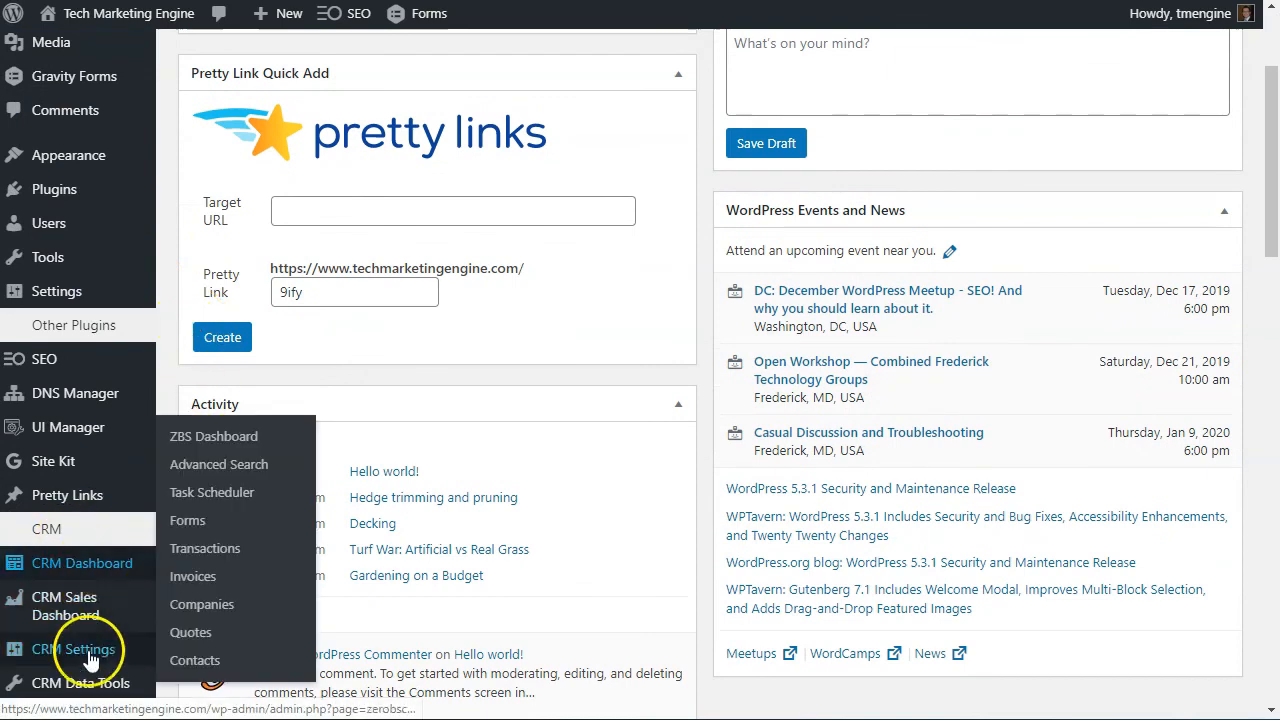
pyautogui.scroll(2, 150, 480)
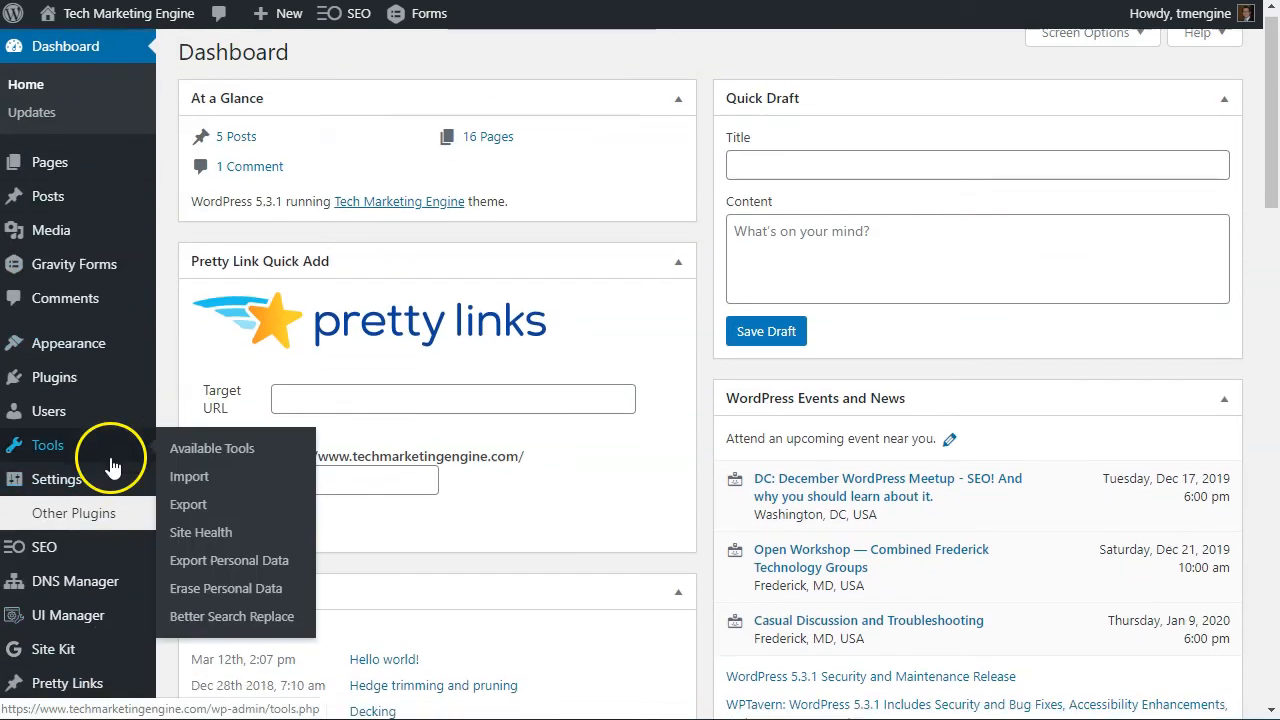
pyautogui.scroll(-2, 109, 457)
pyautogui.scroll(2, 200, 312)
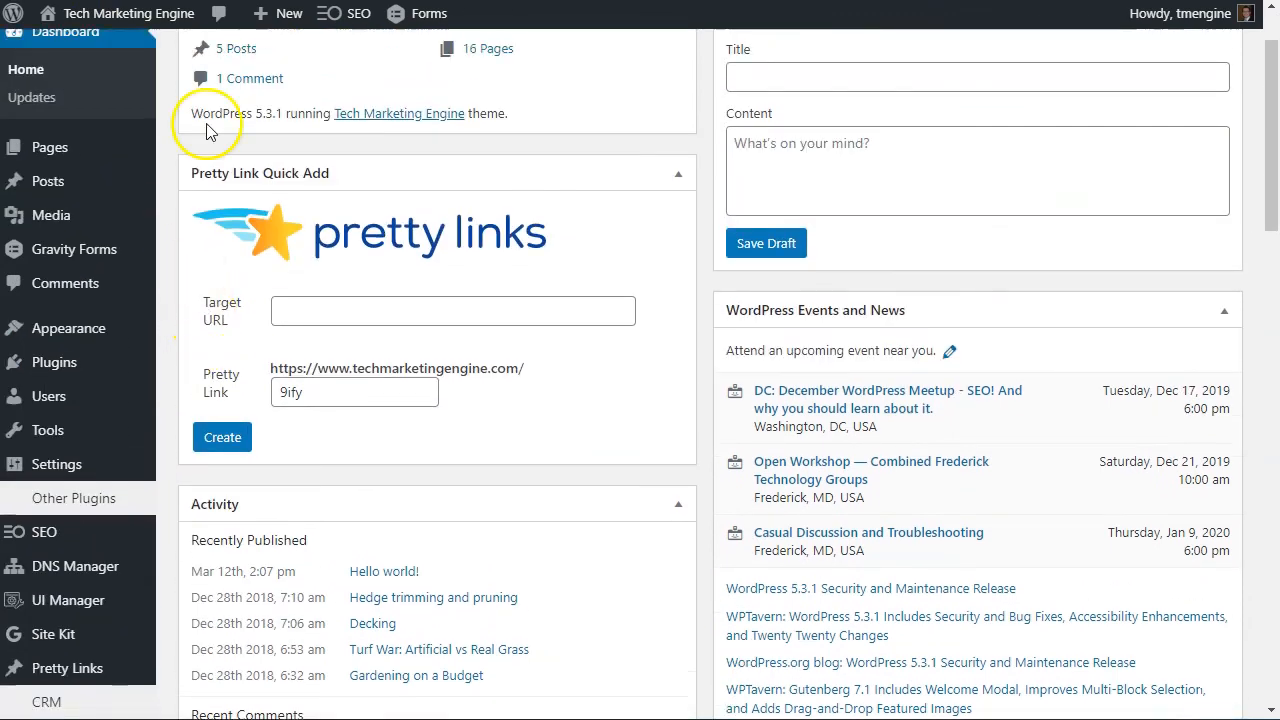
pyautogui.scroll(1, 200, 110)
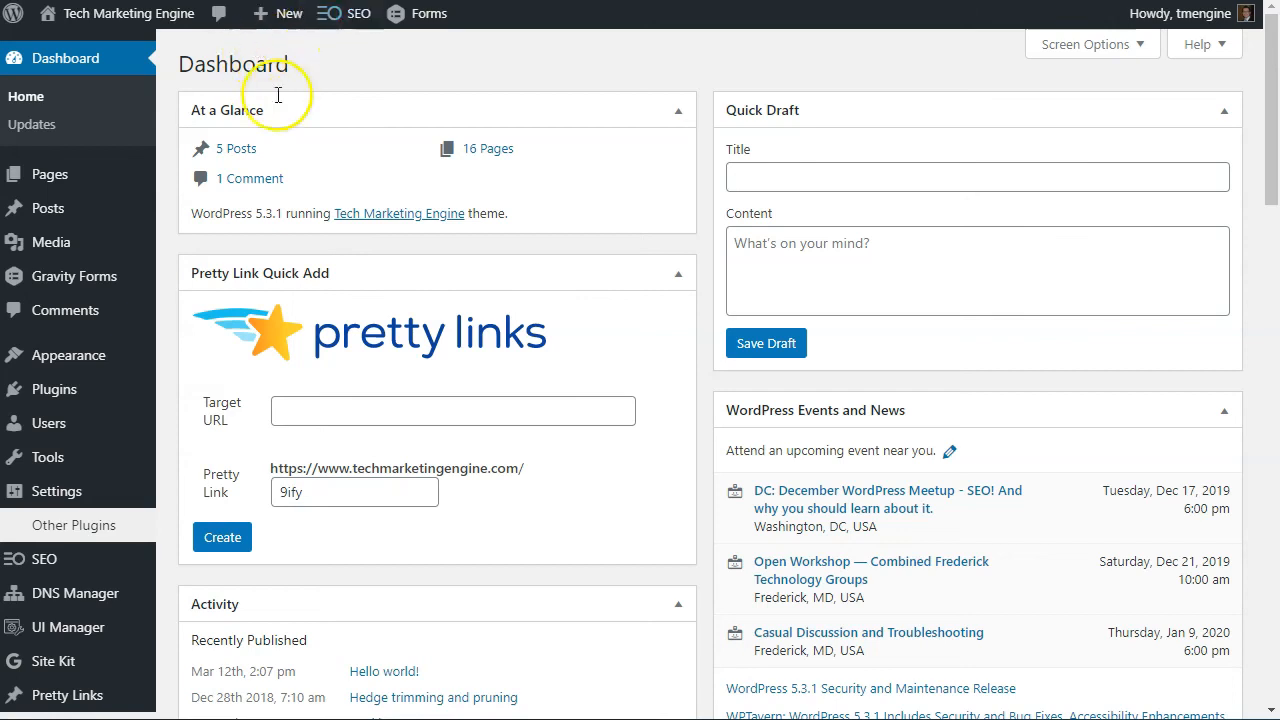
pyautogui.scroll(-2, 205, 76)
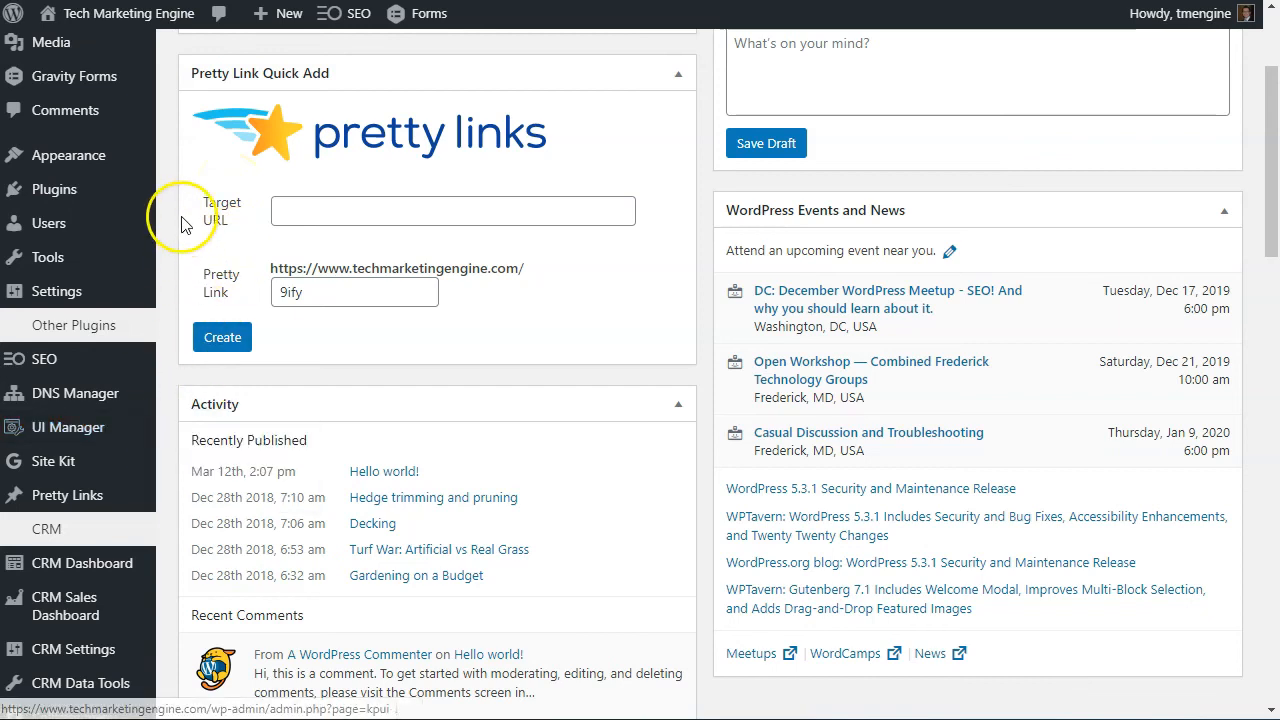
pyautogui.scroll(1, 175, 238)
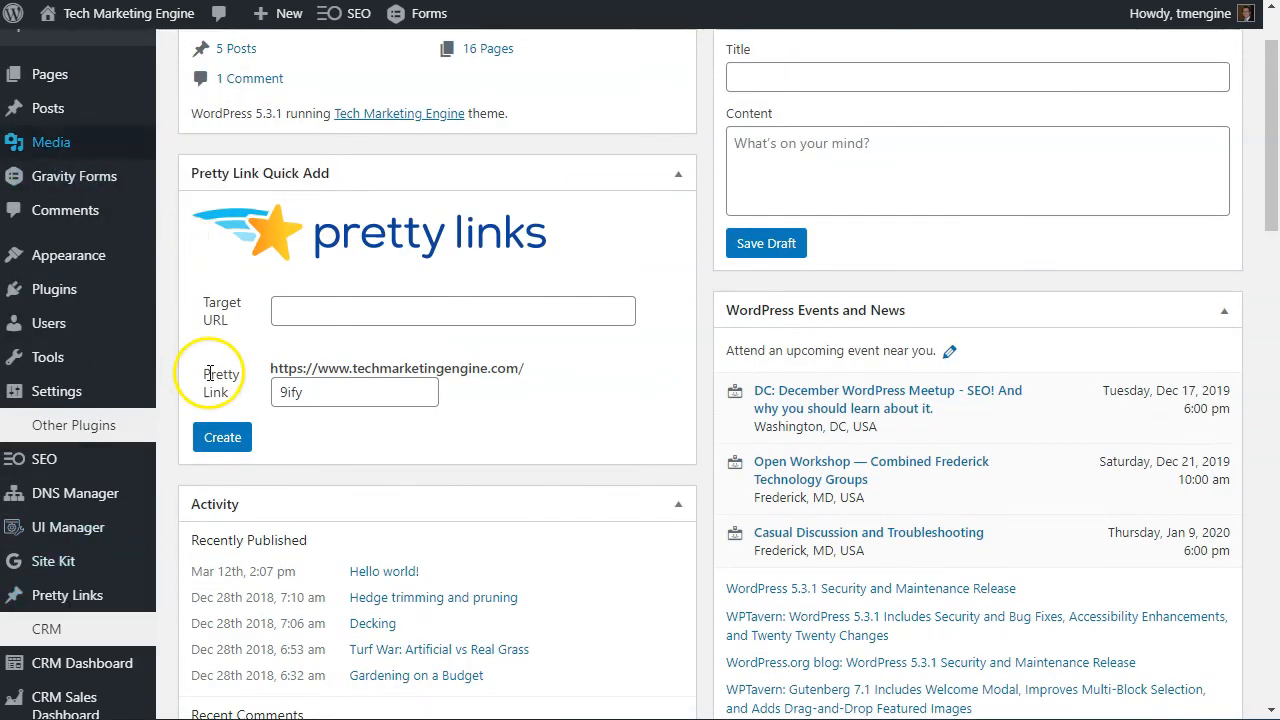
pyautogui.scroll(1, 190, 379)
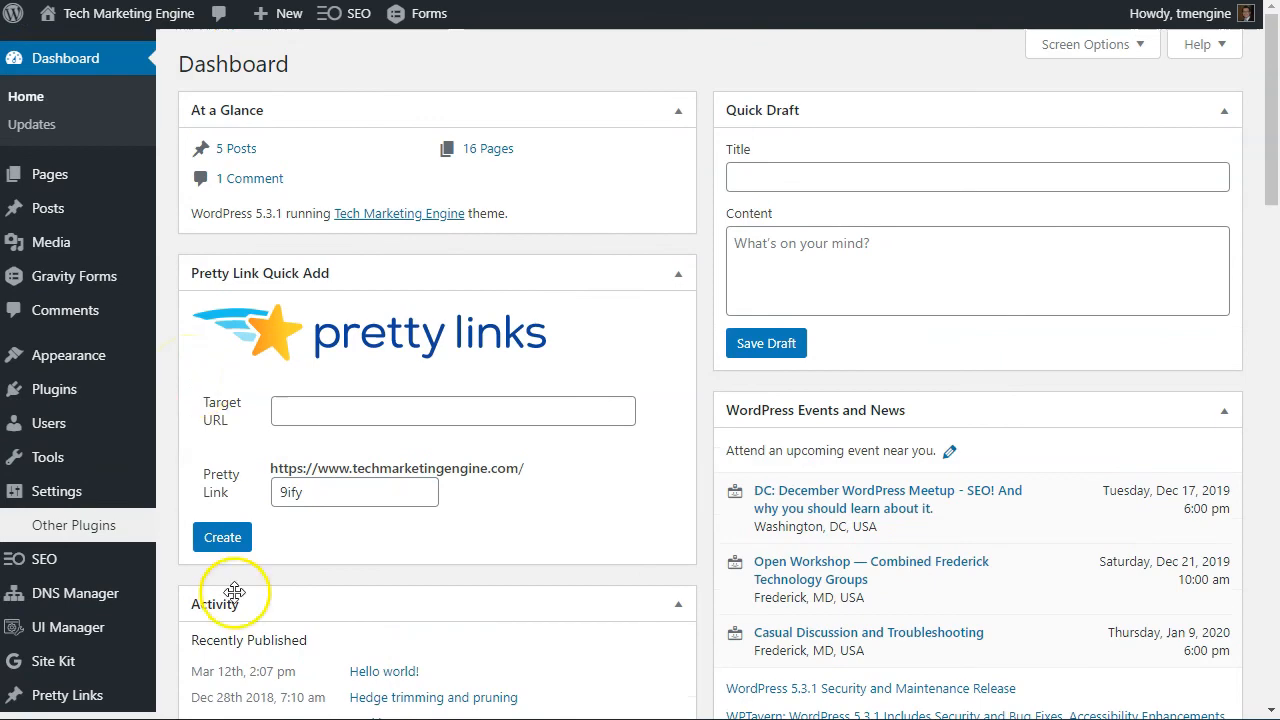